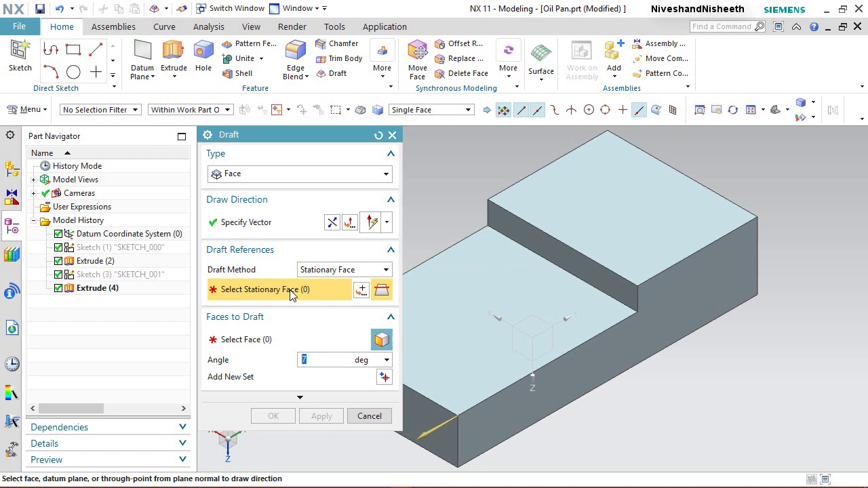
Draft the vertical step face by 110 degrees with the raised block's top face as the stationary face, and save the part.
{"action": "left_click", "coordinate": [627, 234]}
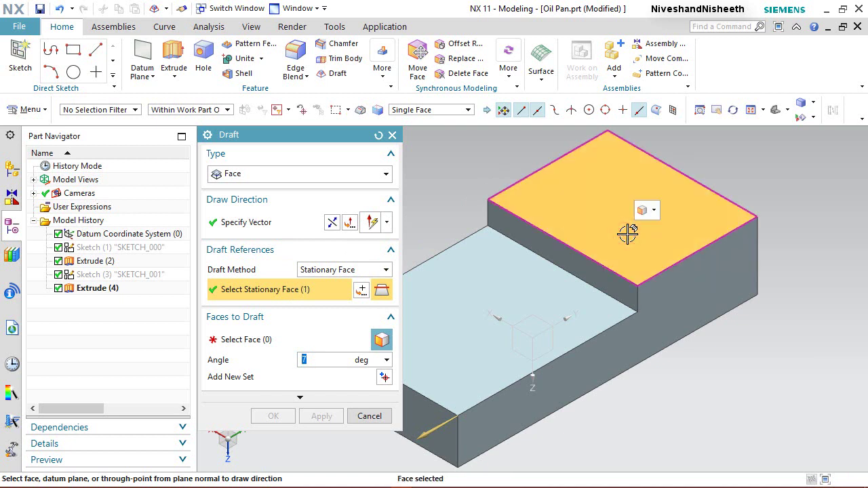
{"action": "left_click", "coordinate": [232, 340]}
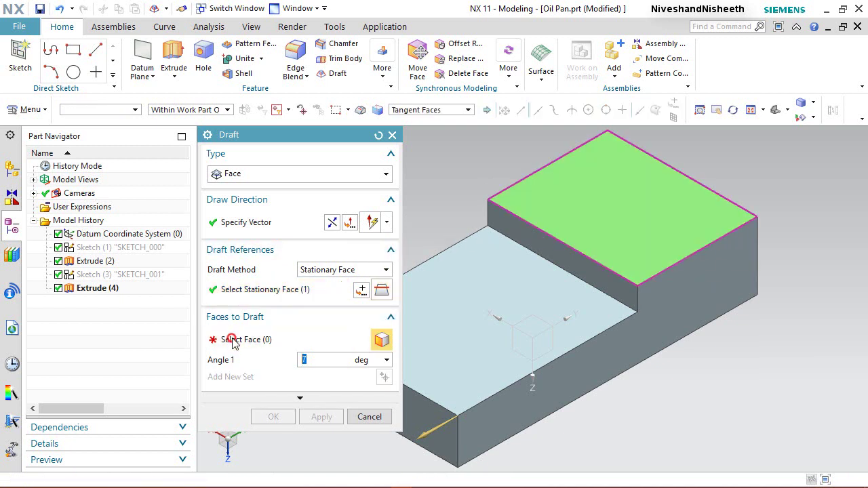
{"action": "left_click", "coordinate": [567, 258]}
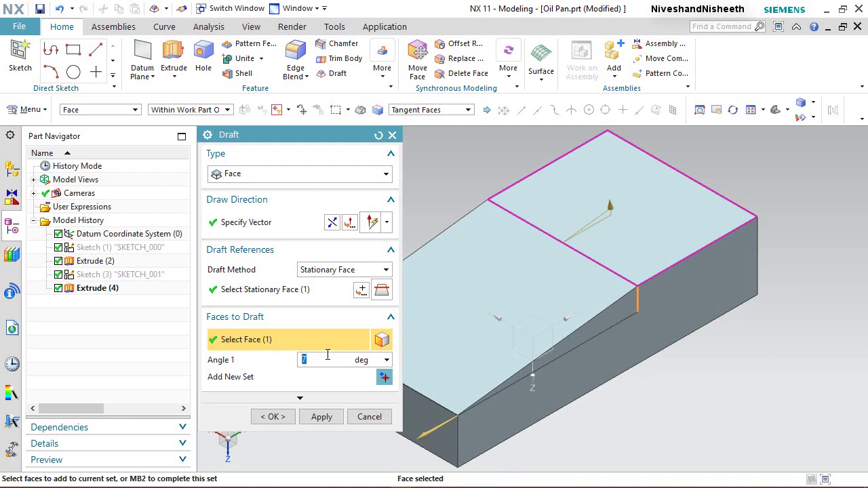
{"action": "key", "text": "Return"}
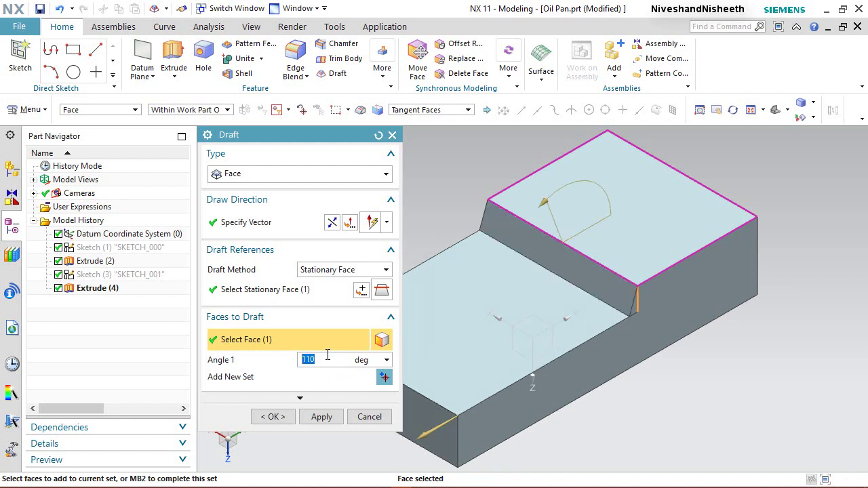
{"action": "left_click", "coordinate": [274, 415]}
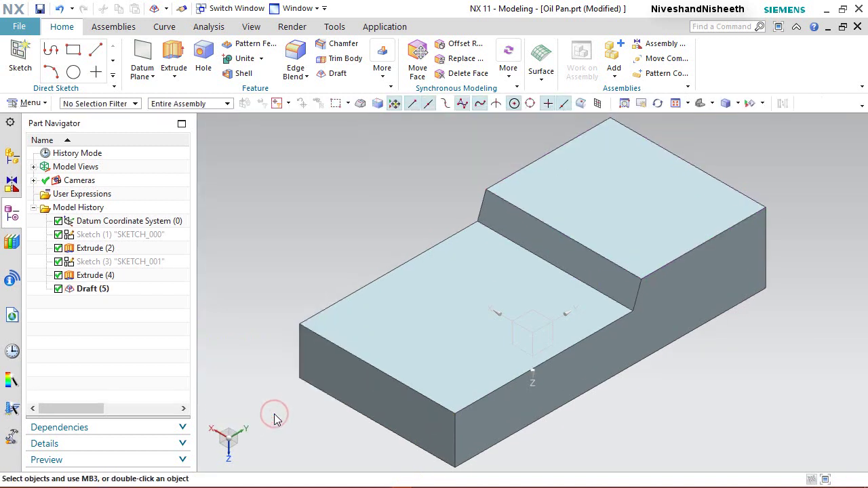
{"action": "key", "text": "ctrl+s"}
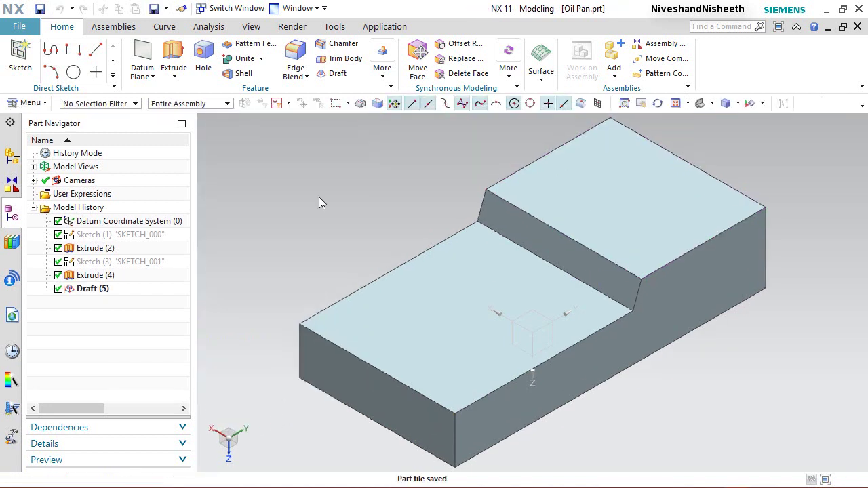
Create a sketch on the top face of the raised block.
{"action": "left_click", "coordinate": [21, 59]}
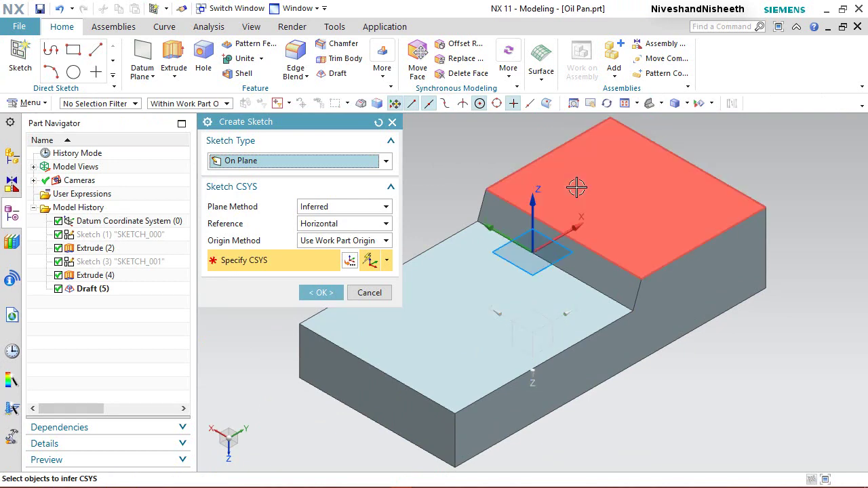
{"action": "left_click", "coordinate": [576, 188]}
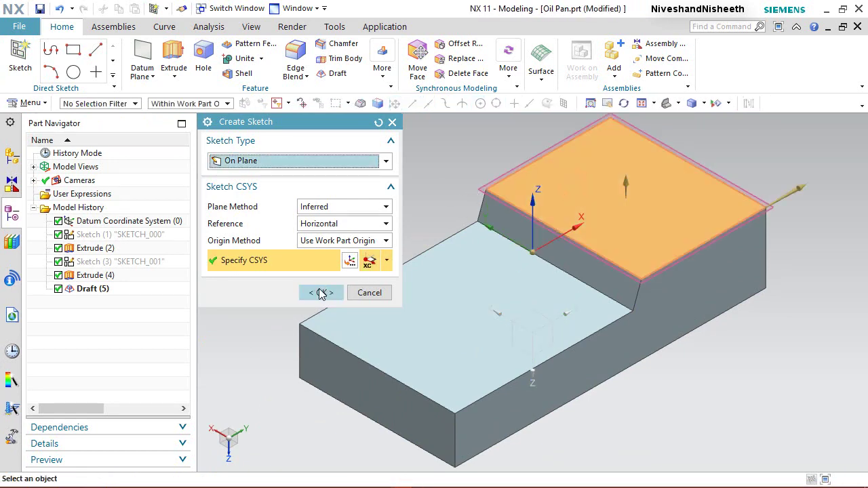
{"action": "left_click", "coordinate": [321, 293]}
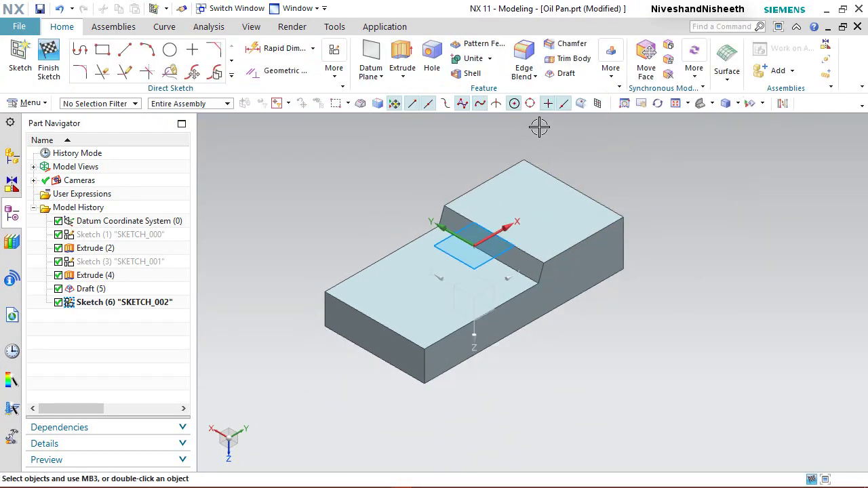
Create intersection curves of the body's faces with the sketch plane around the raised block's top face.
{"action": "scroll", "coordinate": [522, 141], "scroll_direction": "up", "scroll_amount": 3}
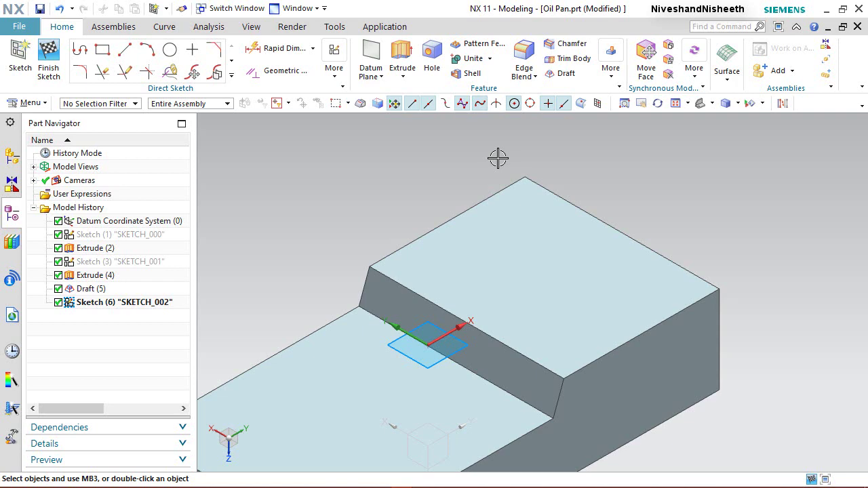
{"action": "left_click", "coordinate": [232, 80]}
{"action": "left_click", "coordinate": [129, 180]}
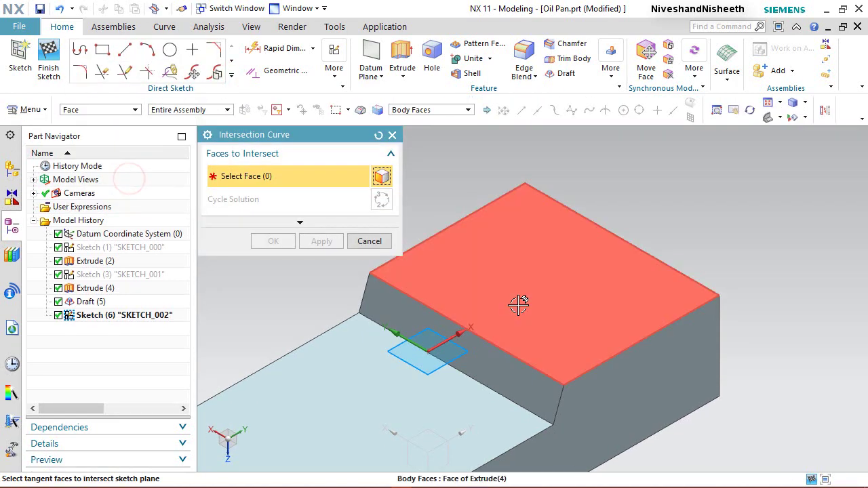
{"action": "left_click", "coordinate": [519, 305]}
{"action": "left_click", "coordinate": [272, 238]}
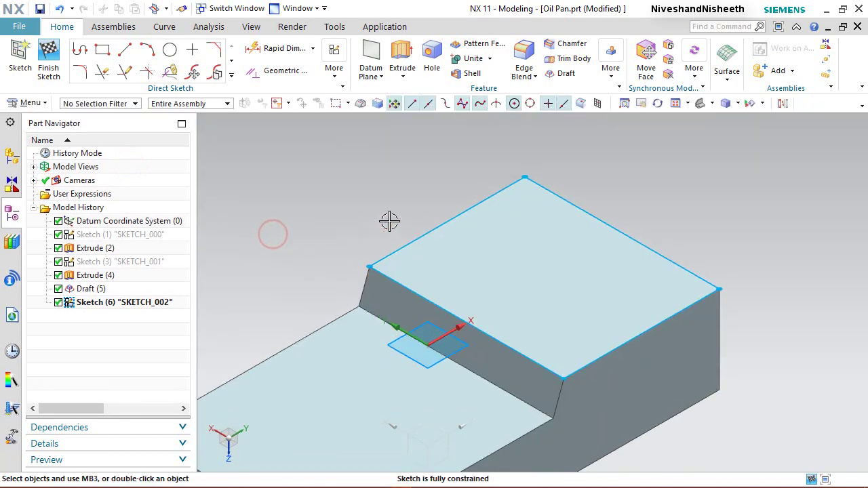
Convert the four outline curves of the raised block's top face to reference curves.
{"action": "left_click", "coordinate": [781, 106]}
{"action": "scroll", "coordinate": [760, 255], "scroll_direction": "down", "scroll_amount": 1}
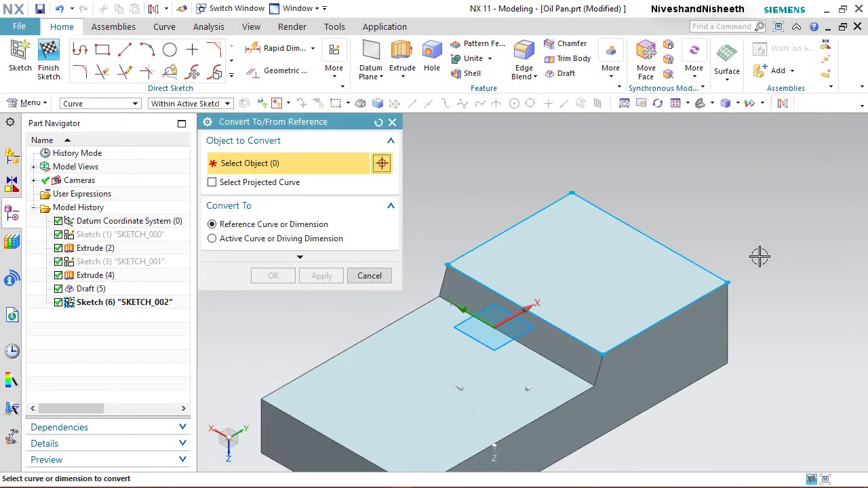
{"action": "left_click_drag", "start_coordinate": [428, 151], "coordinate": [769, 362]}
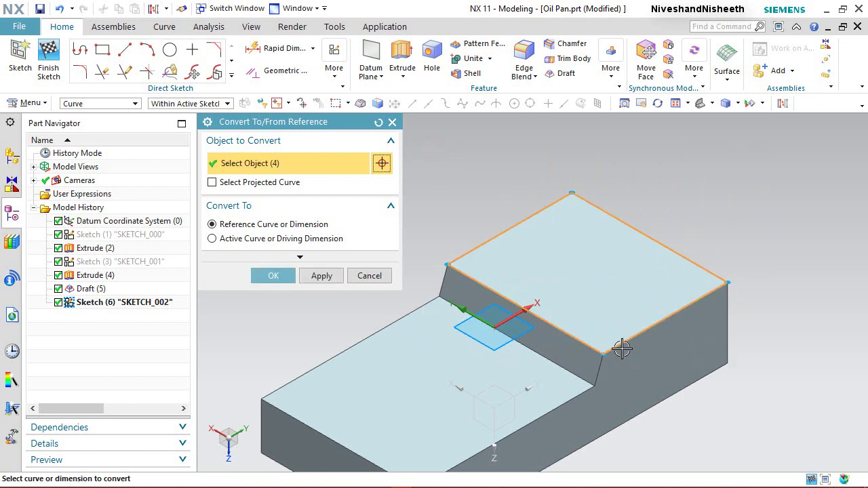
{"action": "left_click", "coordinate": [273, 276]}
Draw a line of length 203.2 at angle 0 across the raised top face, starting on its edge above the step.
{"action": "scroll", "coordinate": [622, 212], "scroll_direction": "up", "scroll_amount": 2}
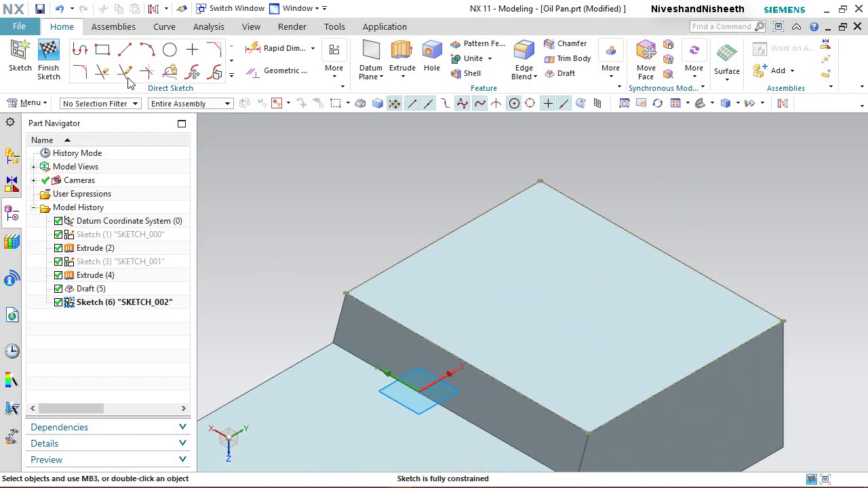
{"action": "left_click", "coordinate": [125, 50]}
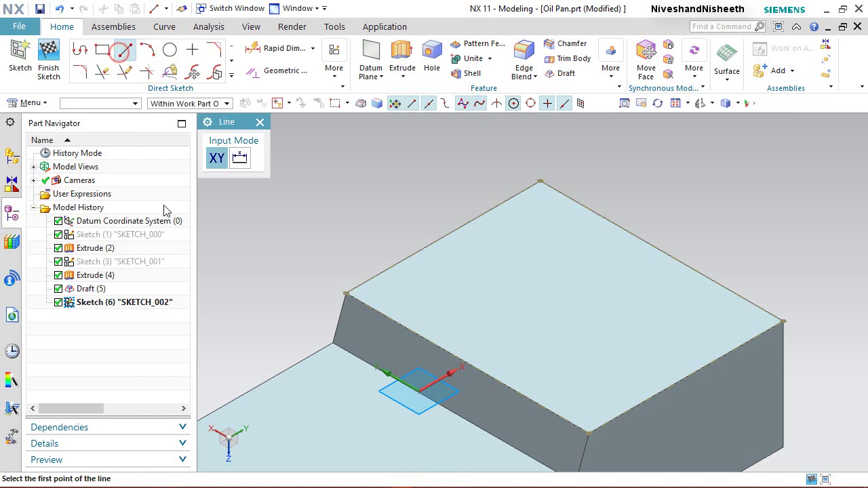
{"action": "left_click", "coordinate": [388, 317]}
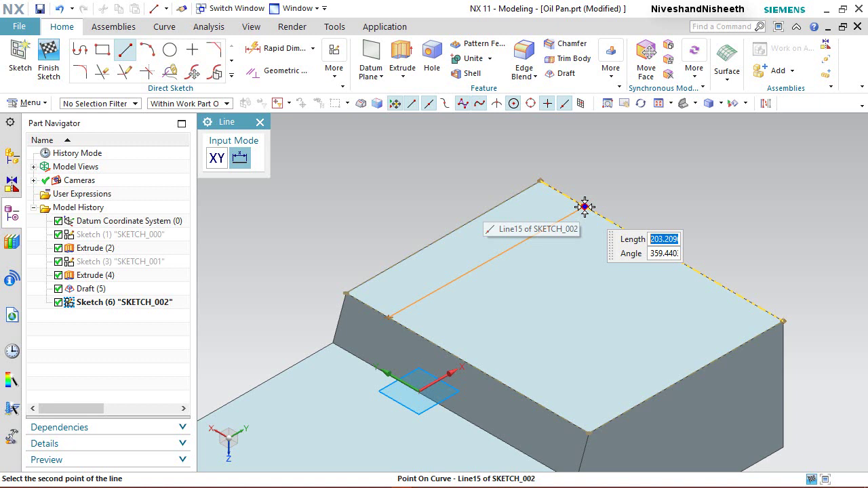
{"action": "key", "text": "Tab"}
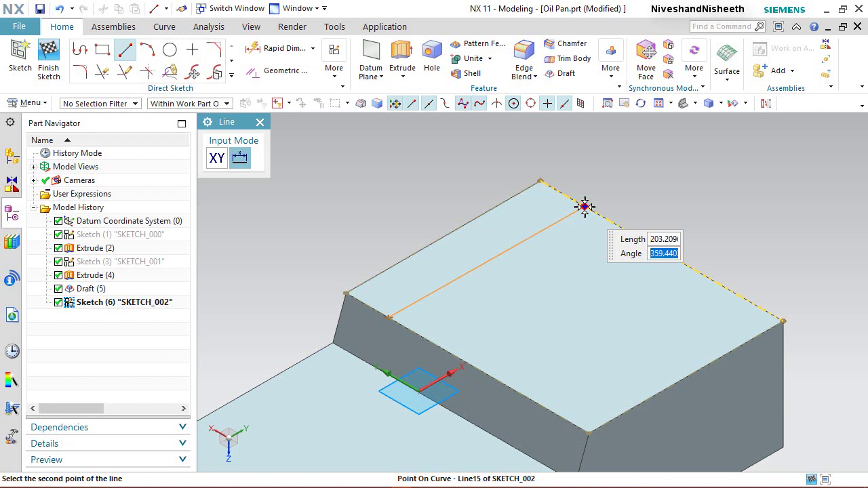
{"action": "type", "text": "0"}
{"action": "key", "text": "Tab"}
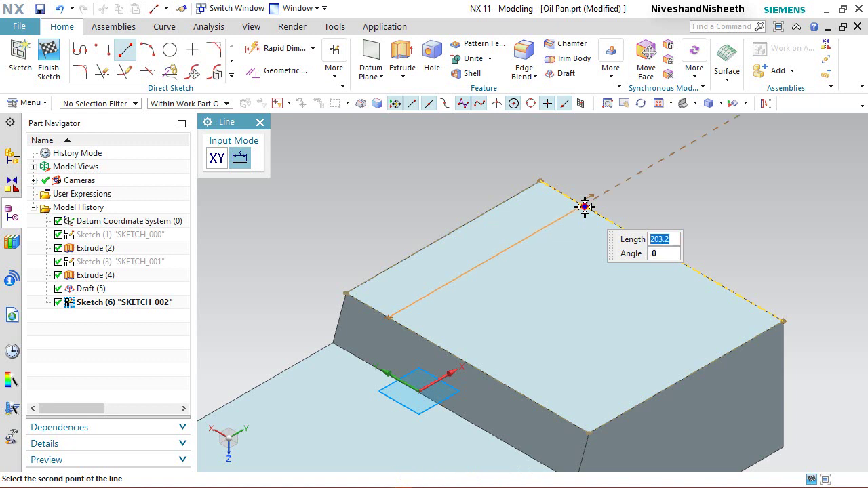
{"action": "key", "text": "Return"}
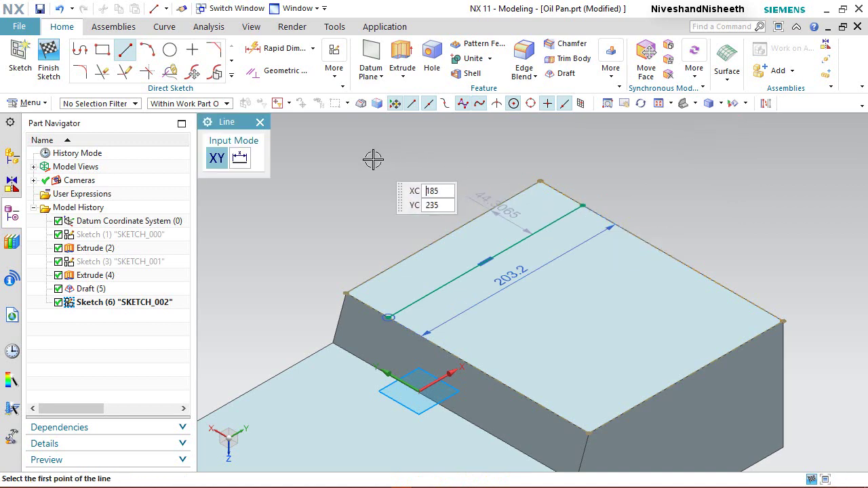
{"action": "right_click", "coordinate": [436, 180]}
{"action": "left_click", "coordinate": [451, 113]}
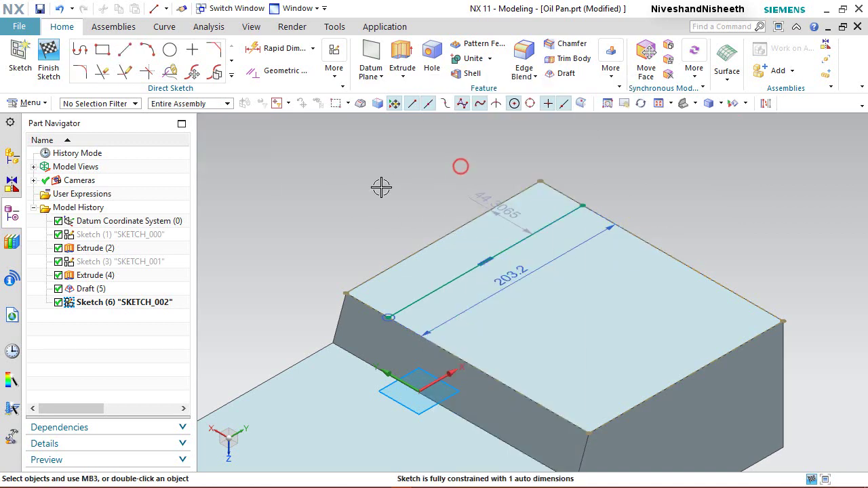
Set the line's distance from the parallel outer edge to 50.8 and place the dimension outside the face.
{"action": "left_click", "coordinate": [488, 197]}
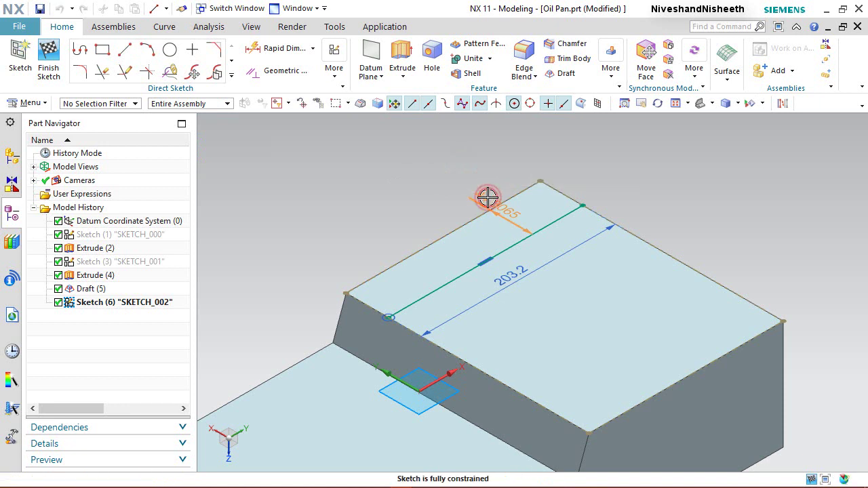
{"action": "double_click", "coordinate": [488, 197]}
{"action": "type", "text": "50.8"}
{"action": "key", "text": "Return"}
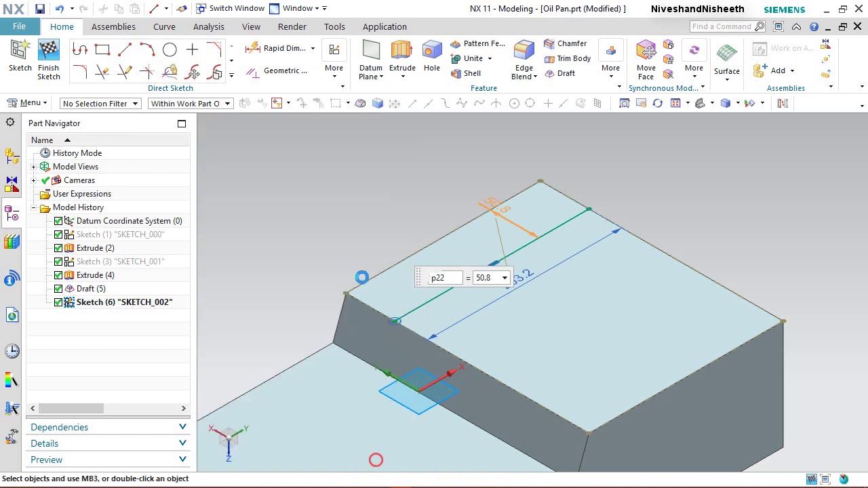
{"action": "left_click", "coordinate": [380, 457]}
{"action": "left_click_drag", "start_coordinate": [491, 197], "coordinate": [615, 181]}
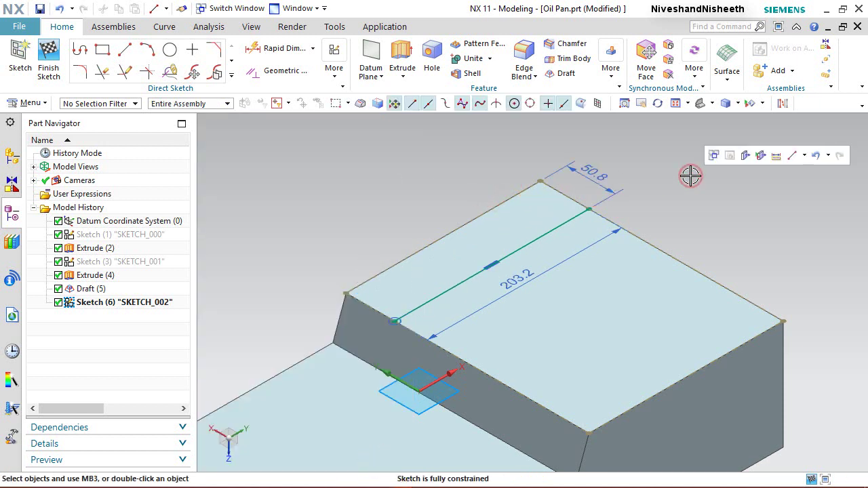
Finish the line sketch on the raised block's top face.
{"action": "right_click", "coordinate": [689, 216]}
{"action": "left_click", "coordinate": [708, 203]}
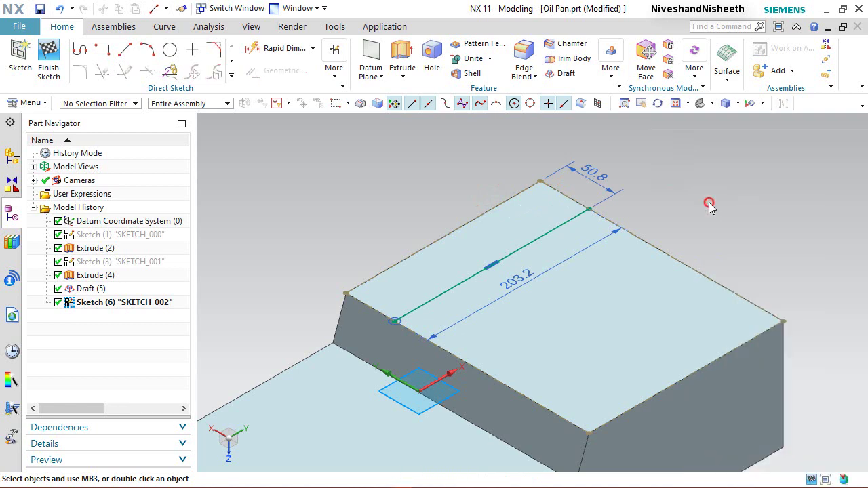
{"action": "left_click", "coordinate": [674, 105]}
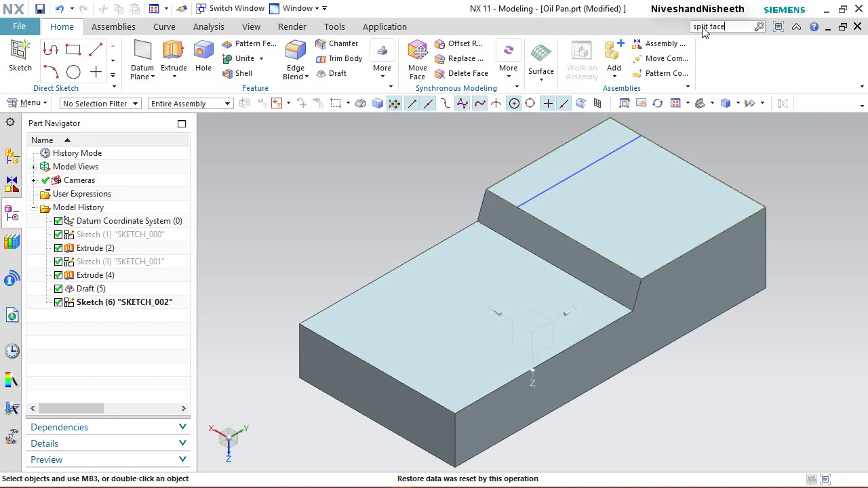
Look up "split face" and use Divide Face to divide the body's faces with the sketched line, projected normal to the curve plane.
{"action": "left_click", "coordinate": [759, 28]}
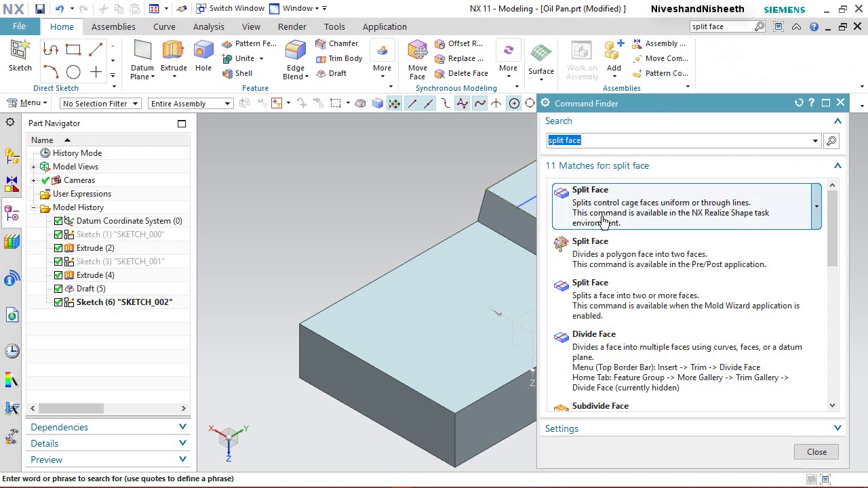
{"action": "mouse_move", "coordinate": [605, 369]}
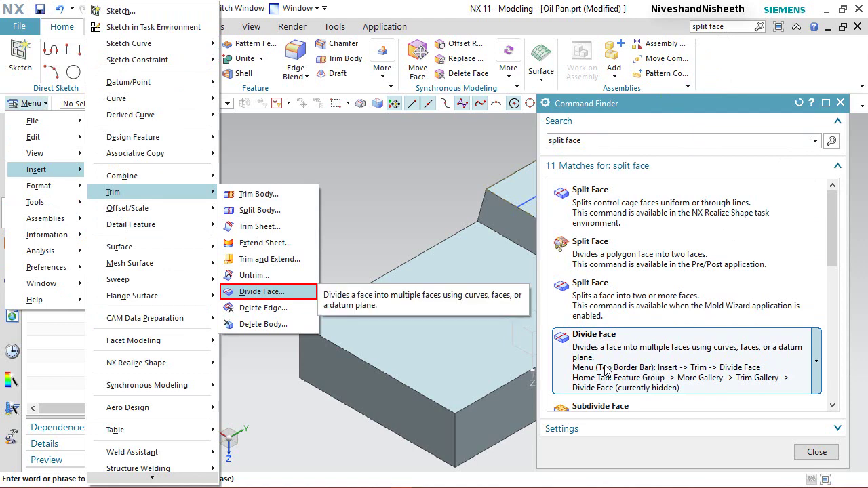
{"action": "left_click", "coordinate": [605, 370]}
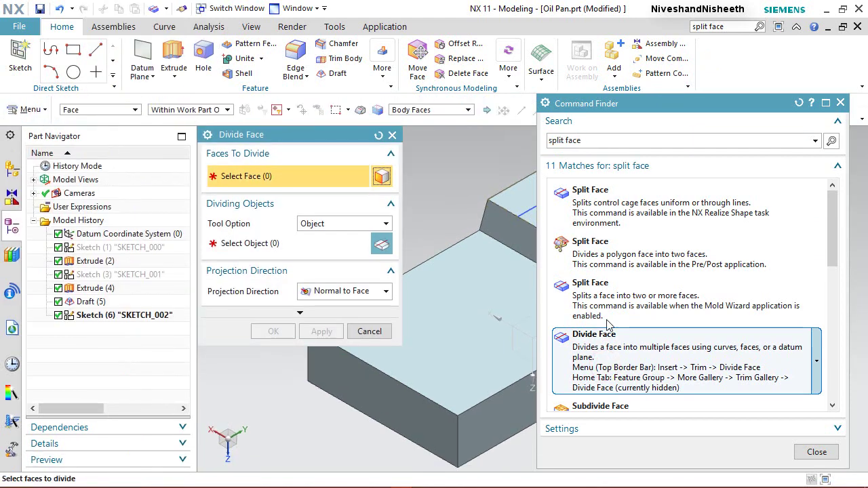
{"action": "left_click", "coordinate": [840, 102]}
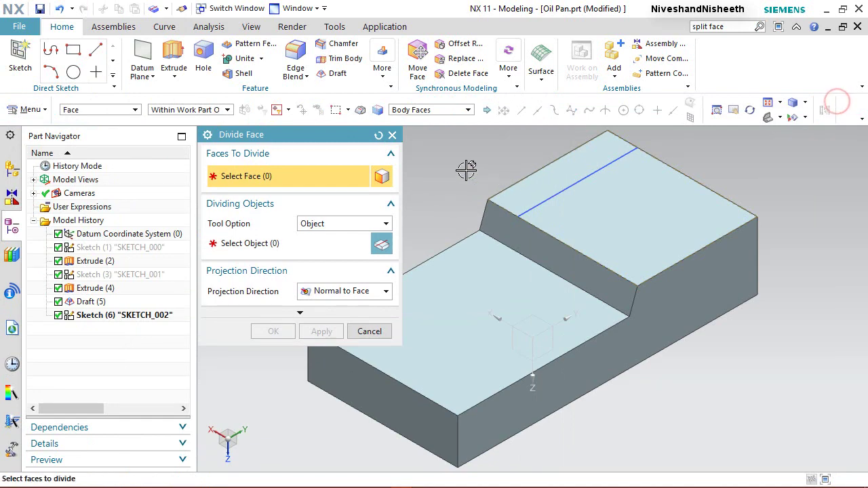
{"action": "left_click", "coordinate": [591, 227]}
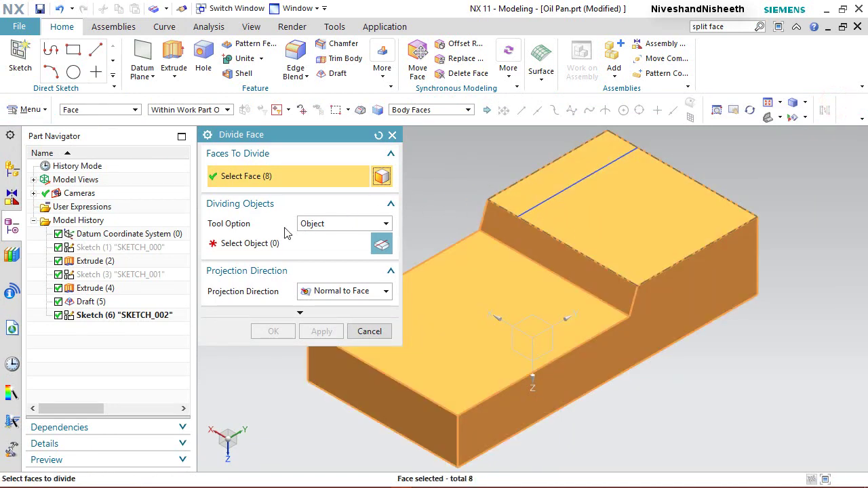
{"action": "left_click", "coordinate": [266, 245]}
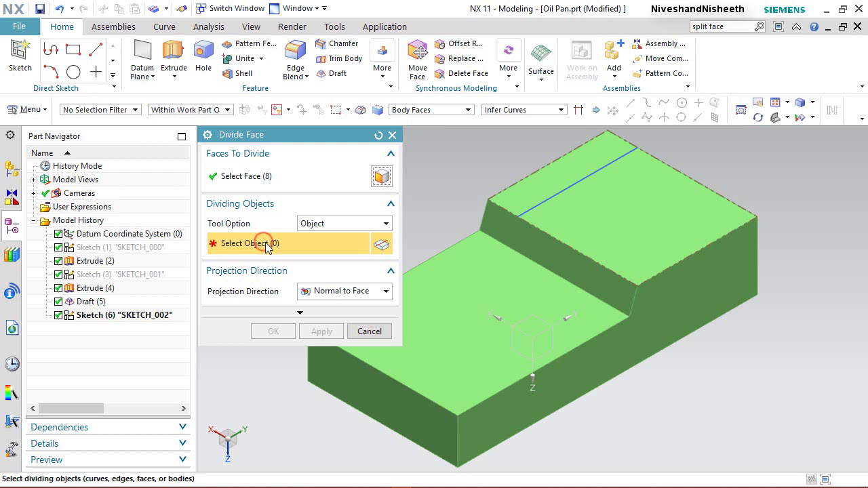
{"action": "left_click", "coordinate": [552, 195]}
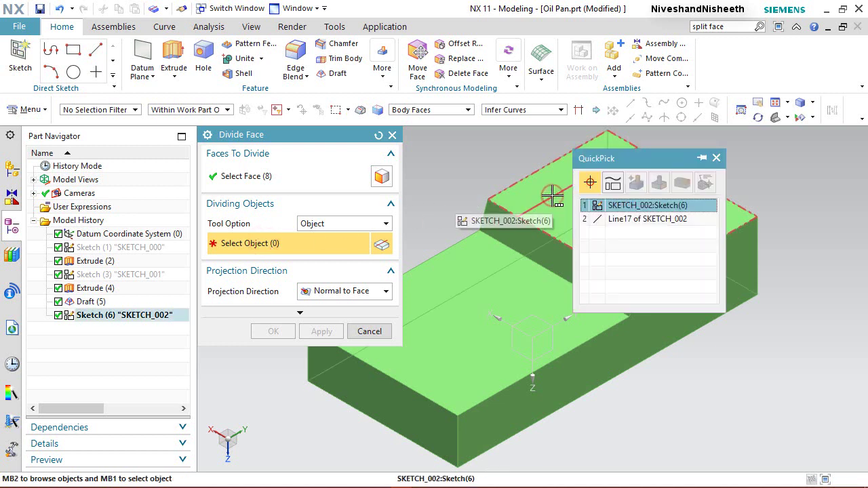
{"action": "left_click", "coordinate": [613, 218]}
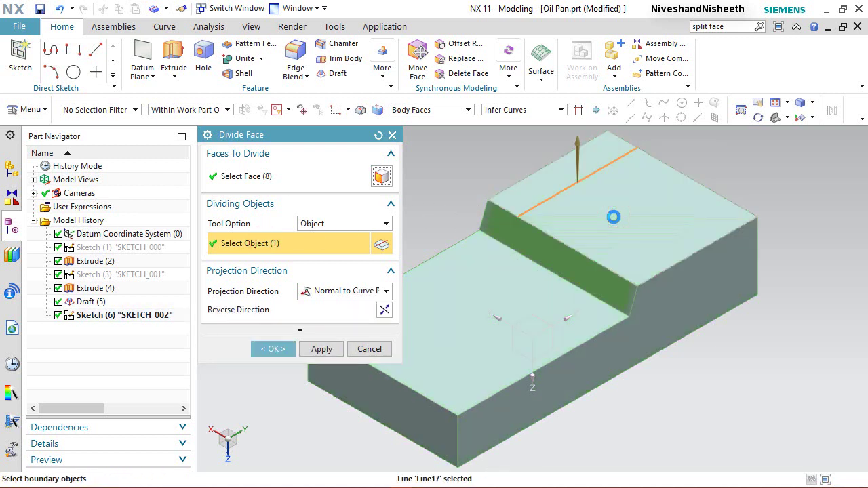
{"action": "left_click", "coordinate": [275, 349]}
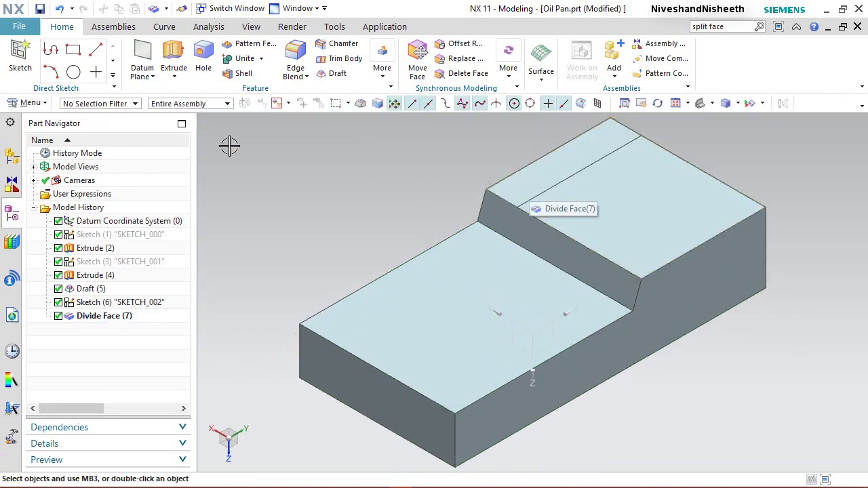
Limit selection to faces and hide the sketch used to divide the raised top face.
{"action": "left_click", "coordinate": [134, 104]}
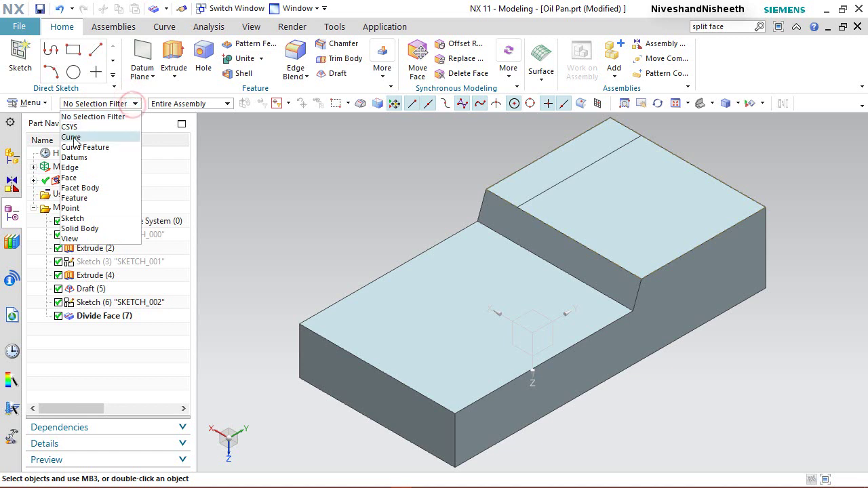
{"action": "left_click", "coordinate": [86, 176]}
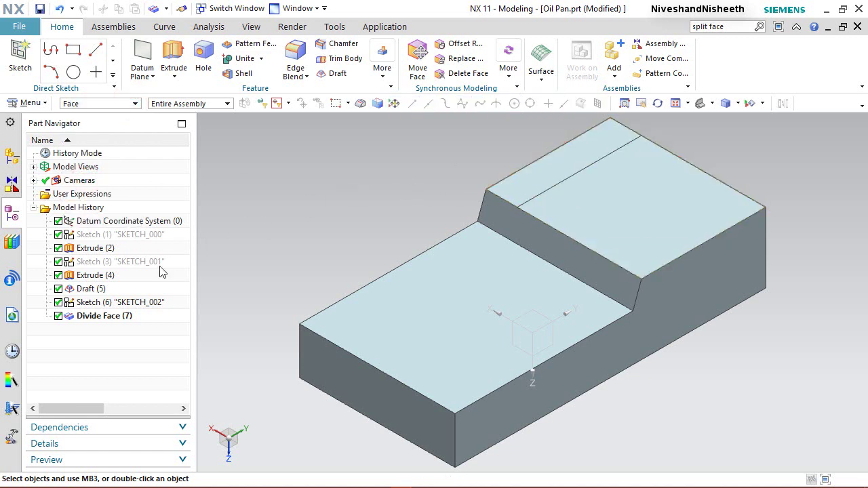
{"action": "left_click", "coordinate": [137, 304]}
{"action": "right_click", "coordinate": [136, 302]}
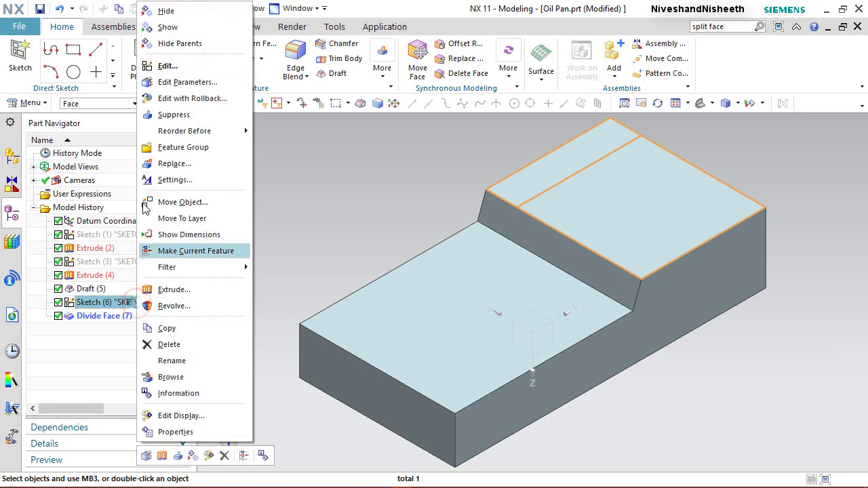
{"action": "left_click", "coordinate": [166, 12]}
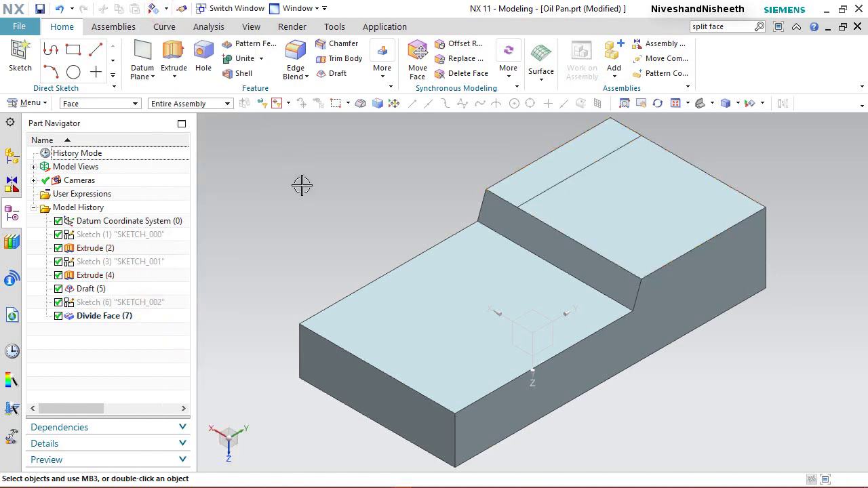
{"action": "left_click", "coordinate": [322, 171]}
Draft the larger part of the divided raised face by 3 degrees, with the dividing edge stationary and the face's long outer edge as draw direction.
{"action": "left_click", "coordinate": [334, 73]}
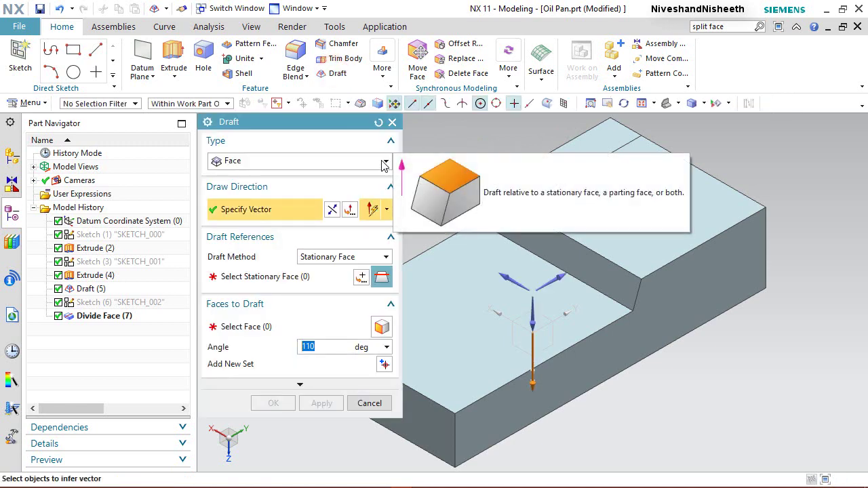
{"action": "left_click", "coordinate": [384, 164]}
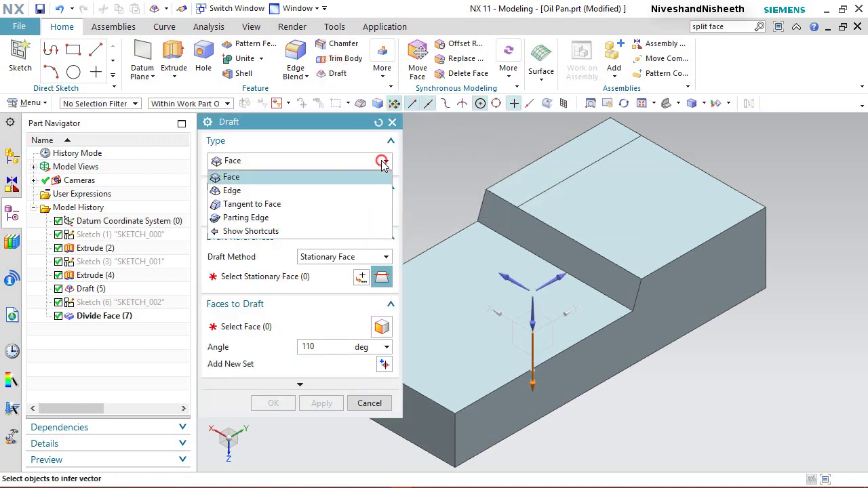
{"action": "left_click", "coordinate": [229, 192]}
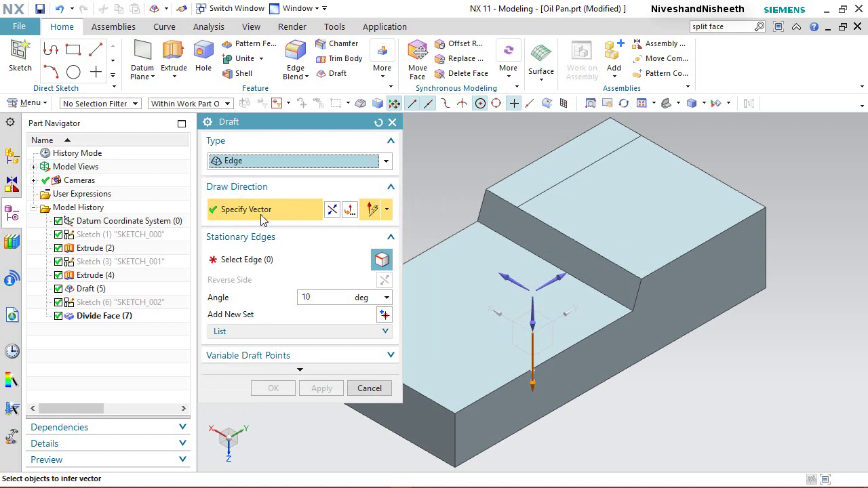
{"action": "left_click", "coordinate": [607, 259]}
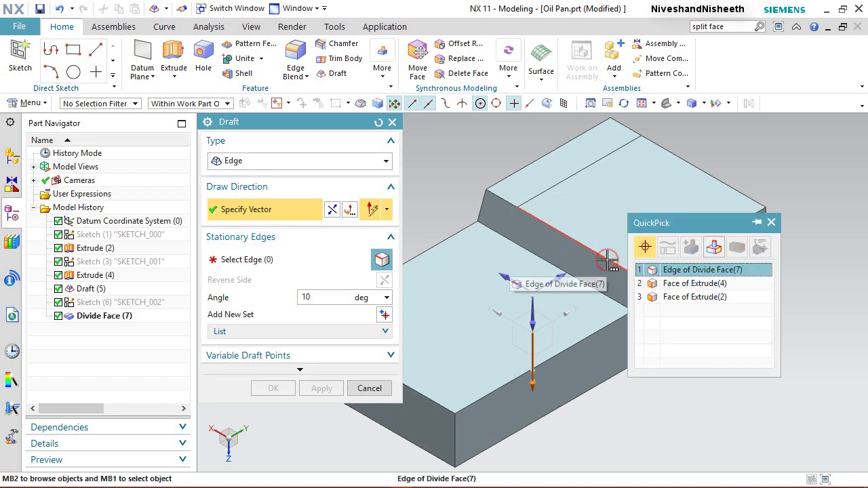
{"action": "left_click", "coordinate": [665, 270]}
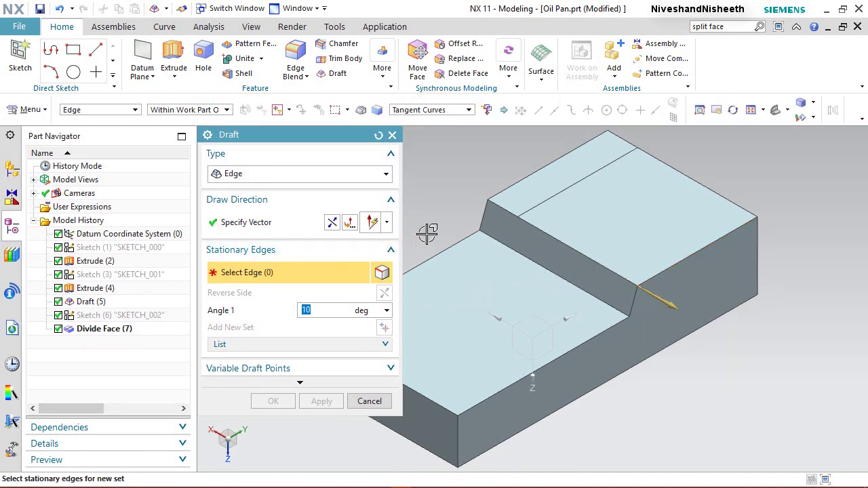
{"action": "left_click", "coordinate": [543, 202]}
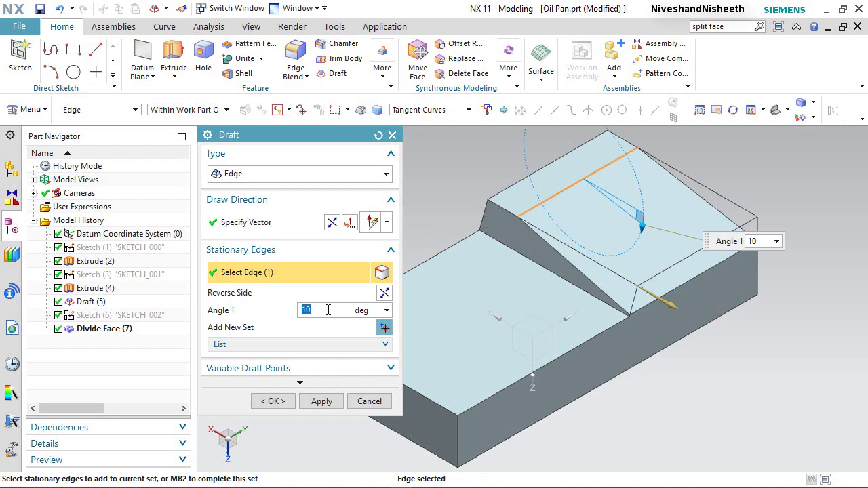
{"action": "key", "text": "Return"}
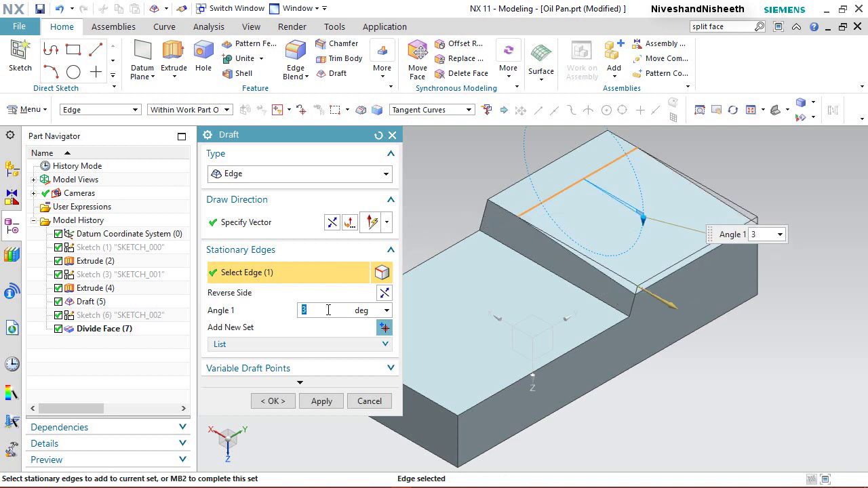
{"action": "left_click", "coordinate": [271, 401]}
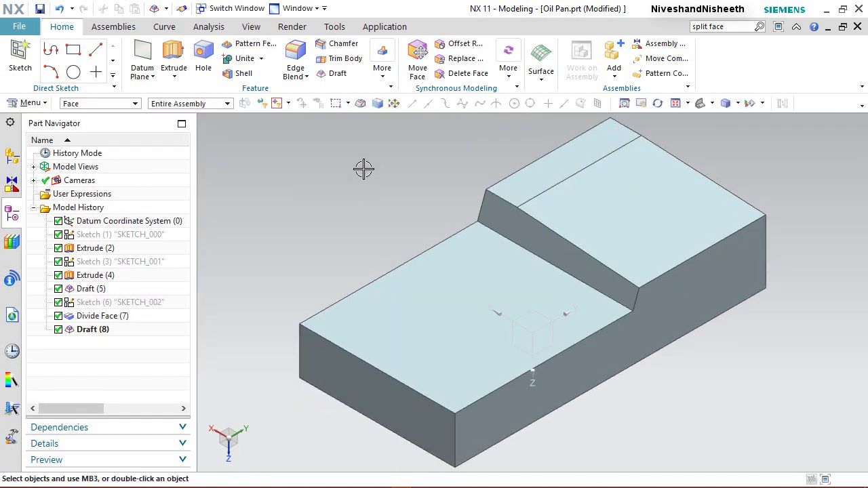
Draft the lower top face by 7 degrees about the stationary edge at the step's foot, using its long side edge as draw direction.
{"action": "right_click", "coordinate": [372, 175]}
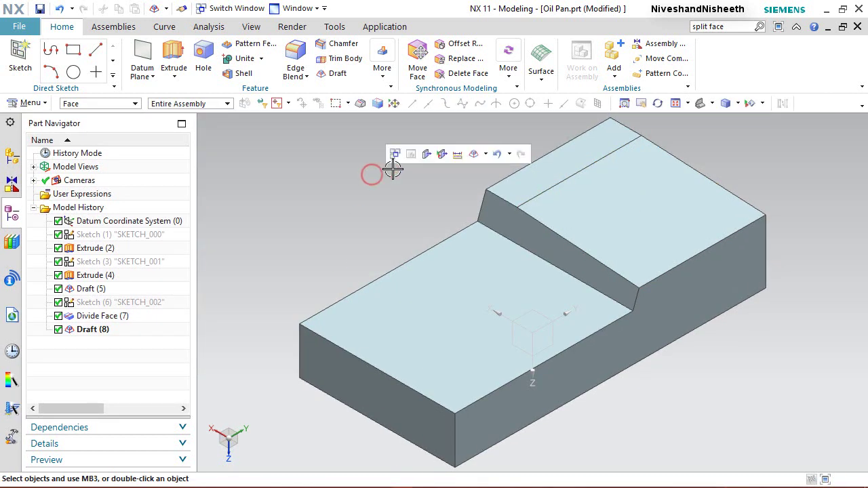
{"action": "left_click", "coordinate": [474, 154]}
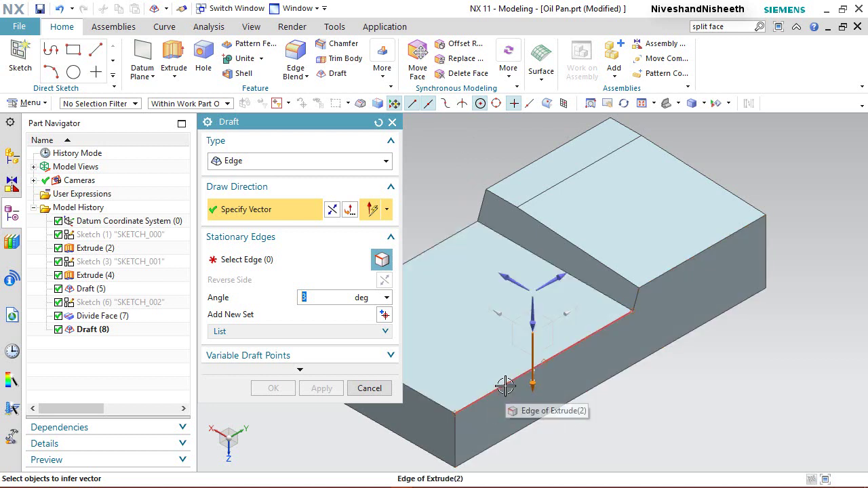
{"action": "left_click", "coordinate": [505, 386]}
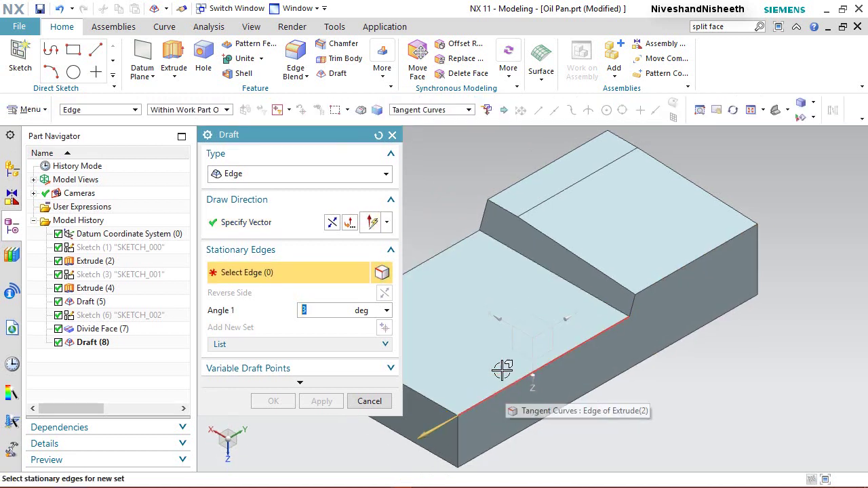
{"action": "left_click", "coordinate": [545, 270]}
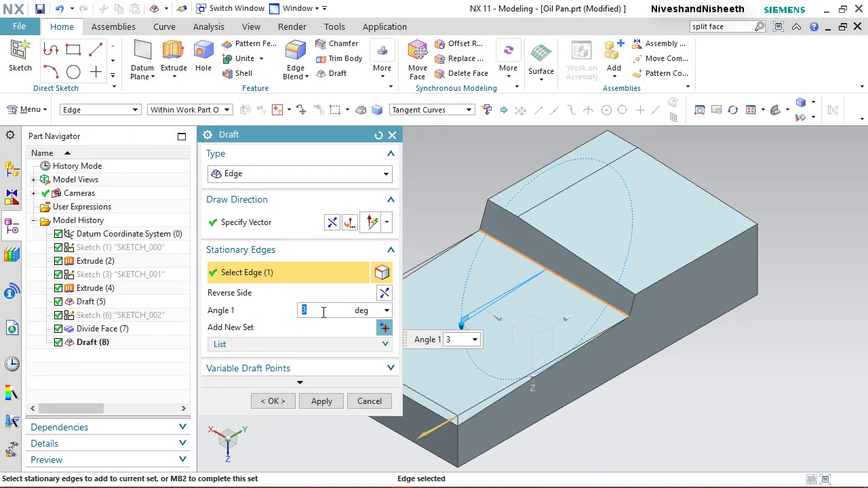
{"action": "key", "text": "Return"}
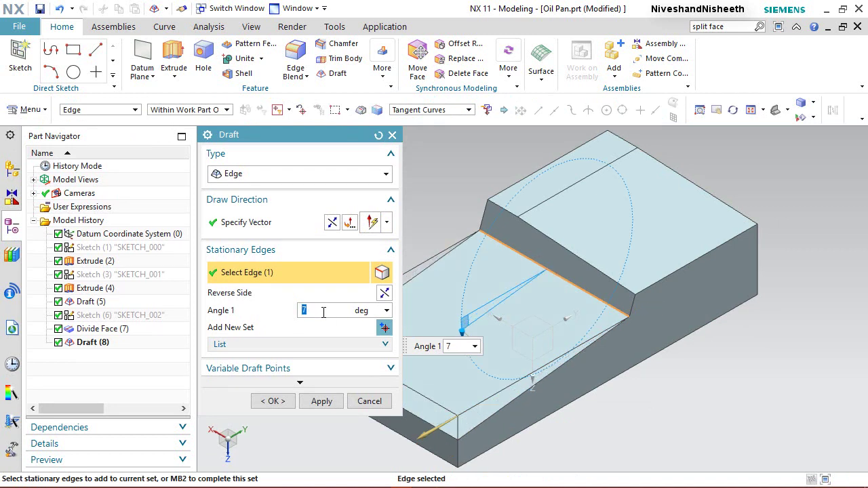
{"action": "left_click", "coordinate": [266, 403]}
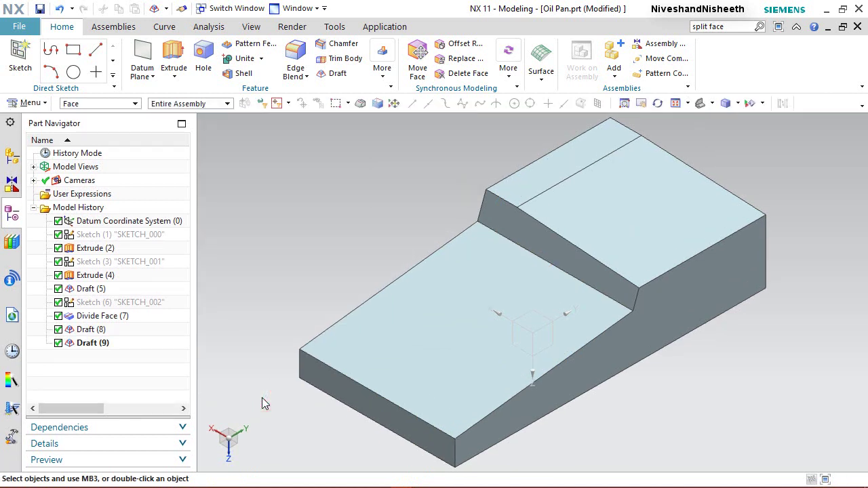
Set up a Face-type draft with the draw direction reversed and the large flat base face as the stationary face.
{"action": "right_click", "coordinate": [324, 177]}
{"action": "left_click", "coordinate": [428, 158]}
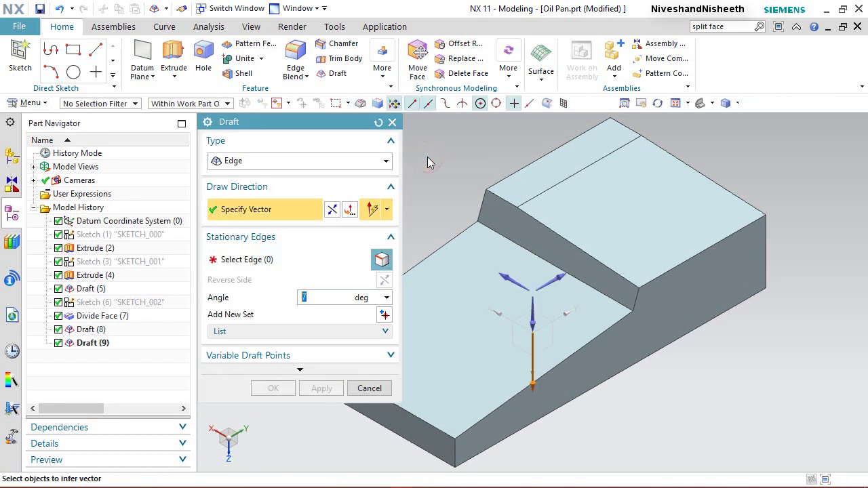
{"action": "left_click", "coordinate": [378, 160]}
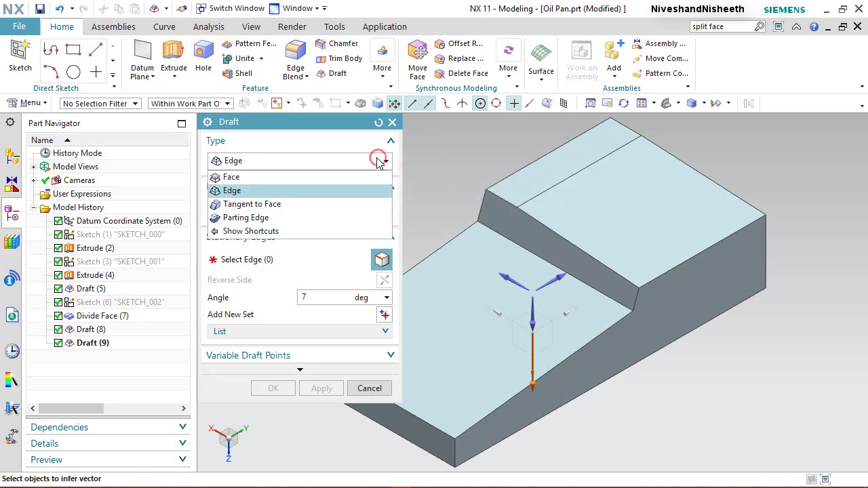
{"action": "left_click", "coordinate": [232, 177]}
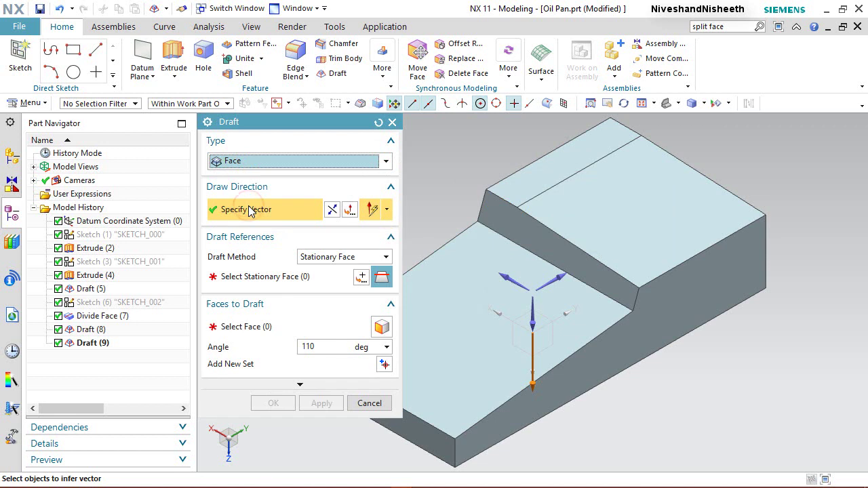
{"action": "double_click", "coordinate": [532, 373]}
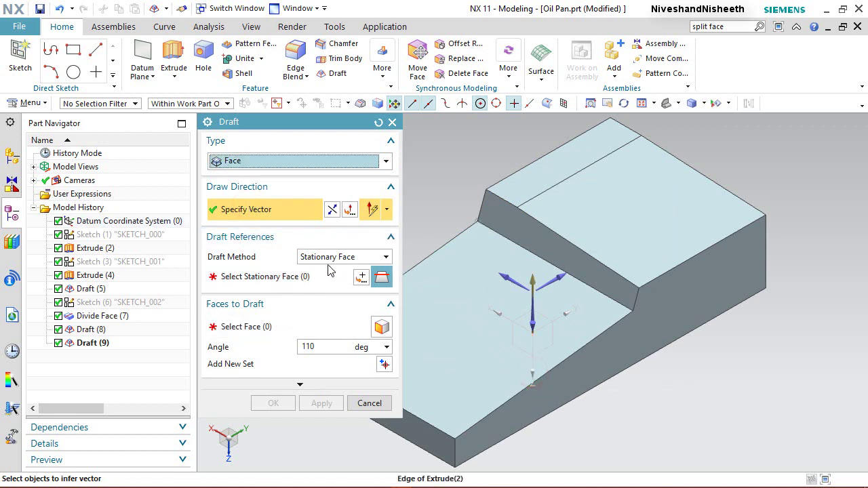
{"action": "left_click", "coordinate": [260, 281]}
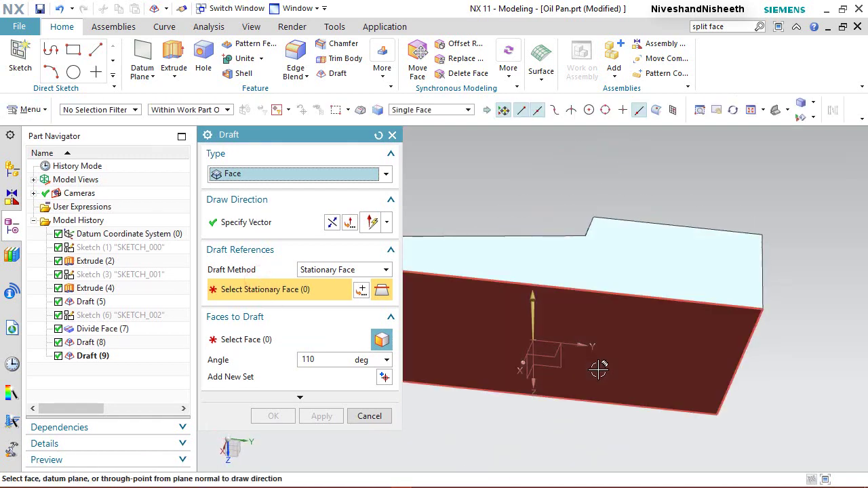
{"action": "left_click", "coordinate": [603, 332]}
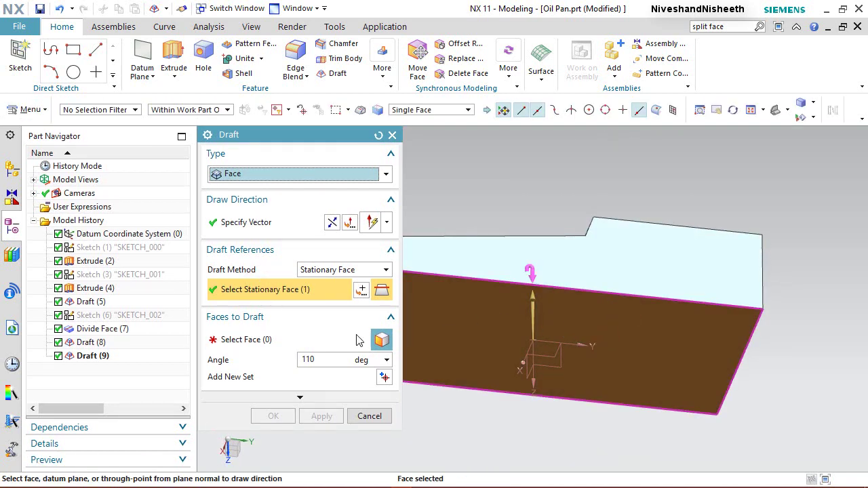
Draft all four outer side faces of the body by 7 degrees from the stationary base face.
{"action": "left_click", "coordinate": [245, 344]}
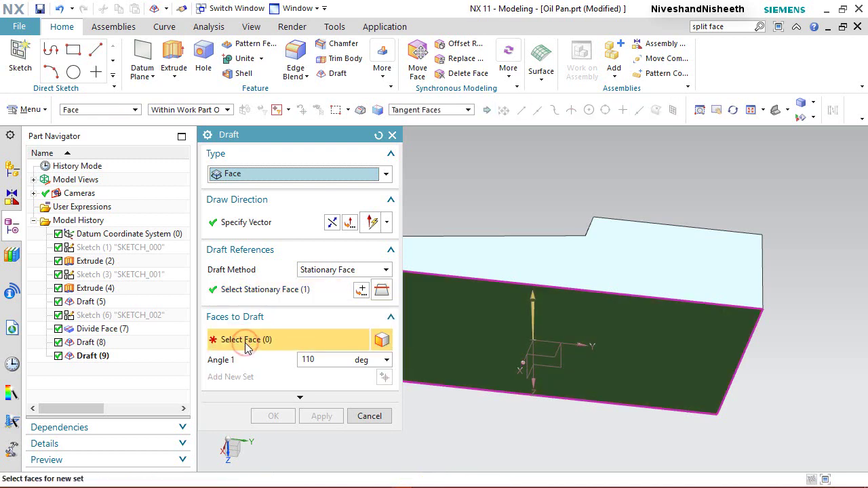
{"action": "left_click", "coordinate": [596, 271]}
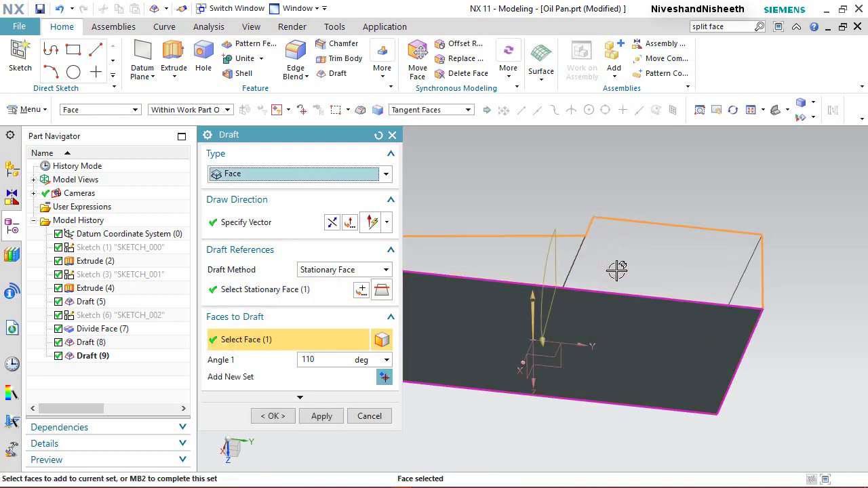
{"action": "middle_click_drag", "start_coordinate": [617, 271], "coordinate": [676, 280]}
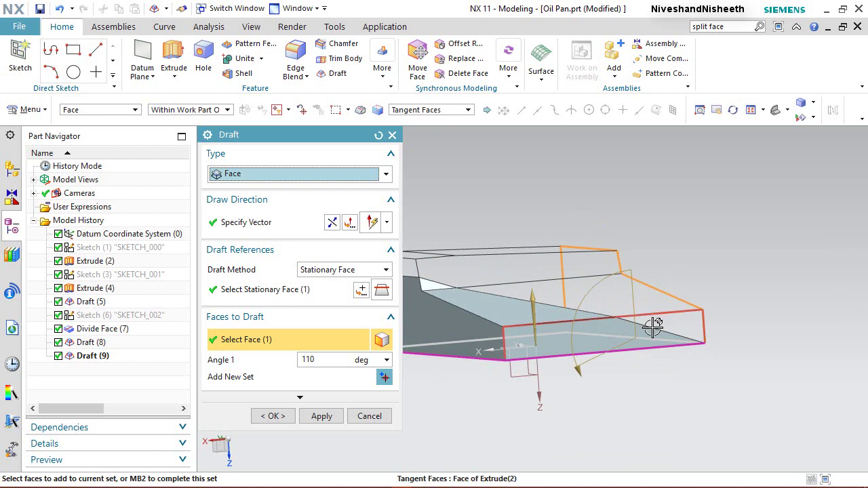
{"action": "left_click", "coordinate": [330, 361]}
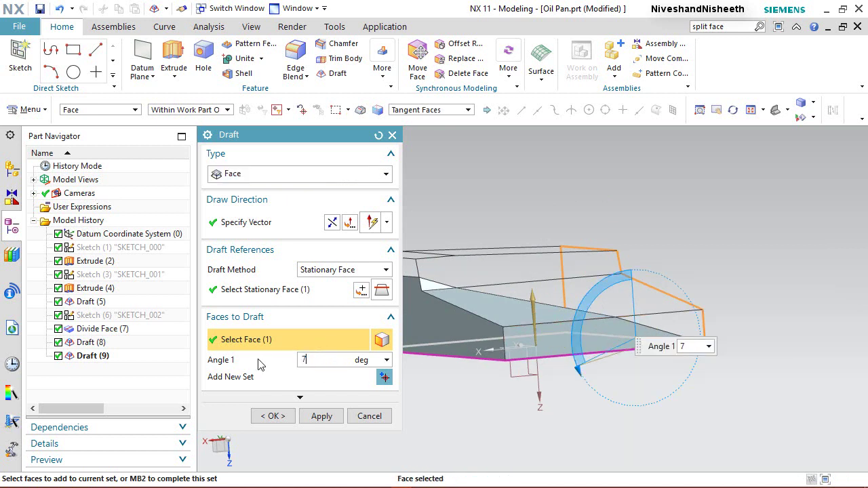
{"action": "type", "text": "7"}
{"action": "key", "text": "Return"}
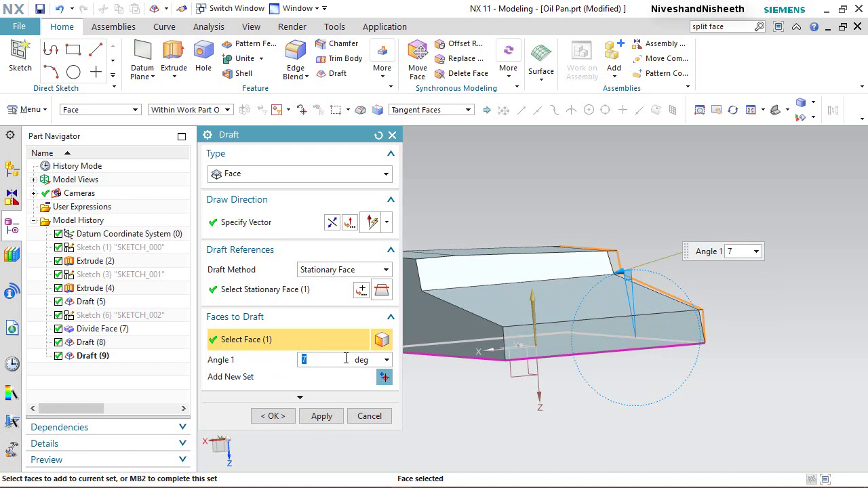
{"action": "left_click", "coordinate": [608, 331]}
{"action": "middle_click_drag", "start_coordinate": [609, 332], "coordinate": [560, 328]}
{"action": "left_click", "coordinate": [557, 329]}
{"action": "middle_click_drag", "start_coordinate": [701, 346], "coordinate": [524, 319]}
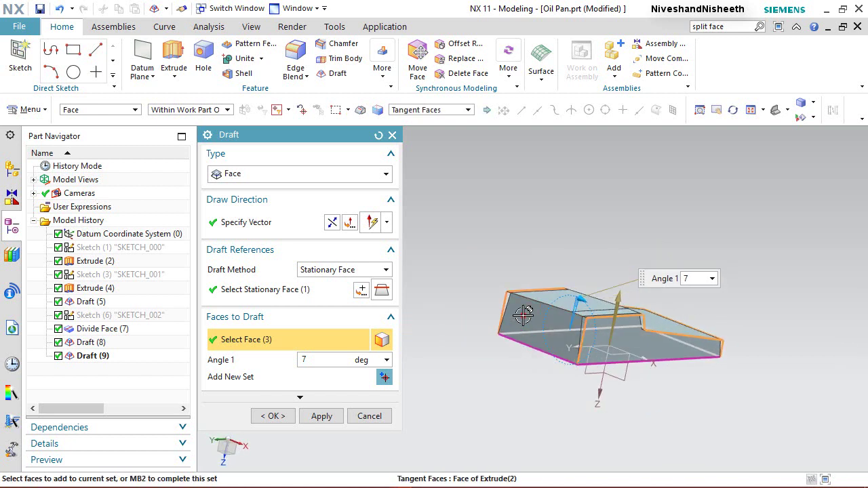
{"action": "left_click", "coordinate": [523, 314]}
{"action": "middle_click_drag", "start_coordinate": [713, 385], "coordinate": [539, 380]}
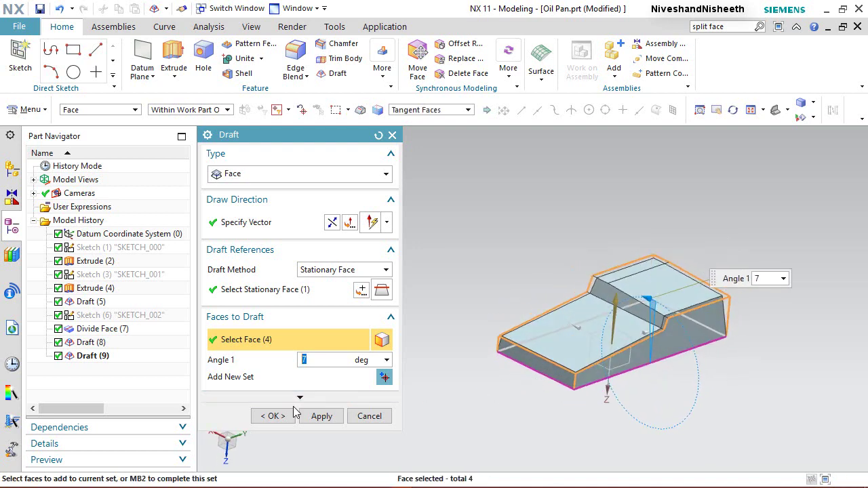
{"action": "left_click", "coordinate": [274, 416]}
Compare the body with the side-face draft suppressed and restored, and orient the view with the Z axis pointing up.
{"action": "scroll", "coordinate": [719, 332], "scroll_direction": "up", "scroll_amount": 3}
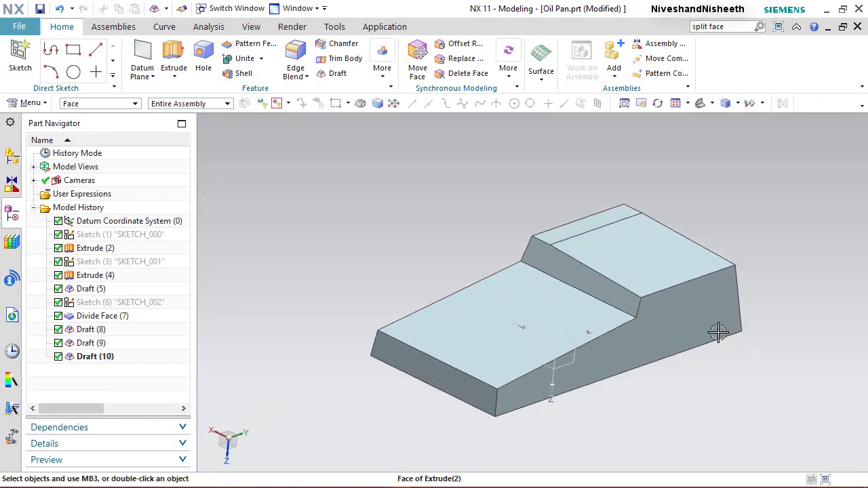
{"action": "left_click", "coordinate": [60, 358]}
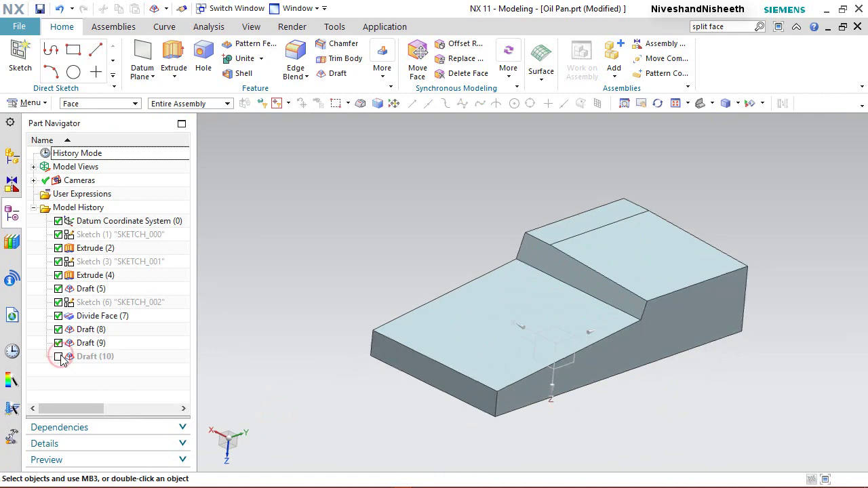
{"action": "left_click", "coordinate": [59, 357]}
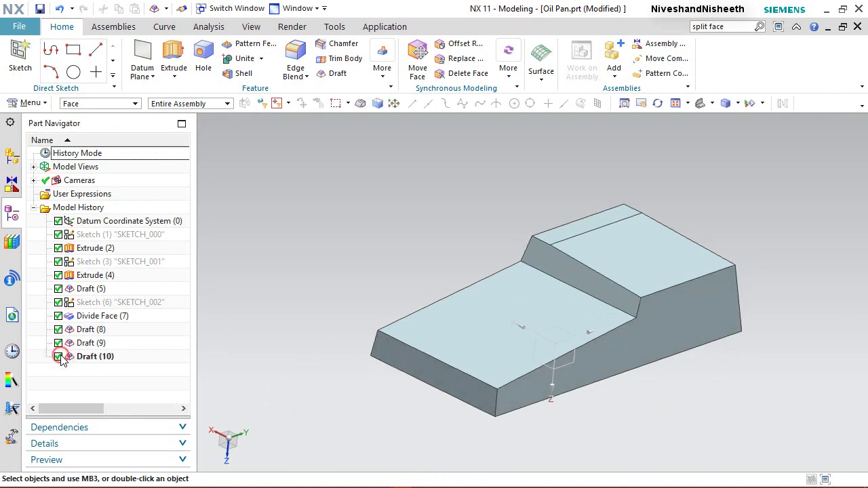
{"action": "left_click", "coordinate": [712, 103]}
{"action": "left_click", "coordinate": [751, 118]}
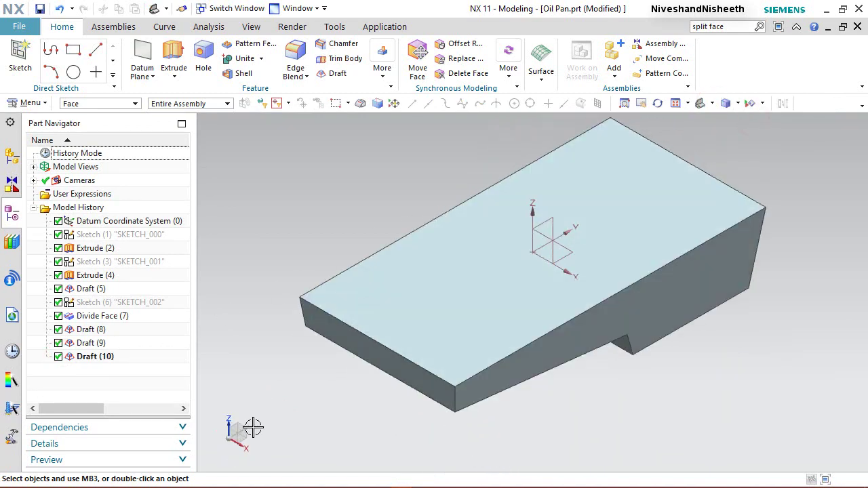
Rotate the view 180 degrees about the X axis to show the stepped side, and save the part.
{"action": "left_click", "coordinate": [250, 430]}
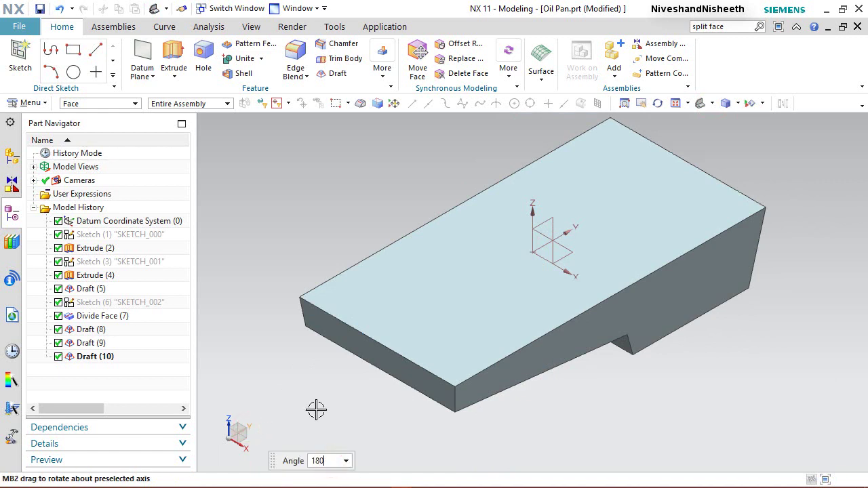
{"action": "type", "text": "180"}
{"action": "key", "text": "Return"}
{"action": "key", "text": "Escape"}
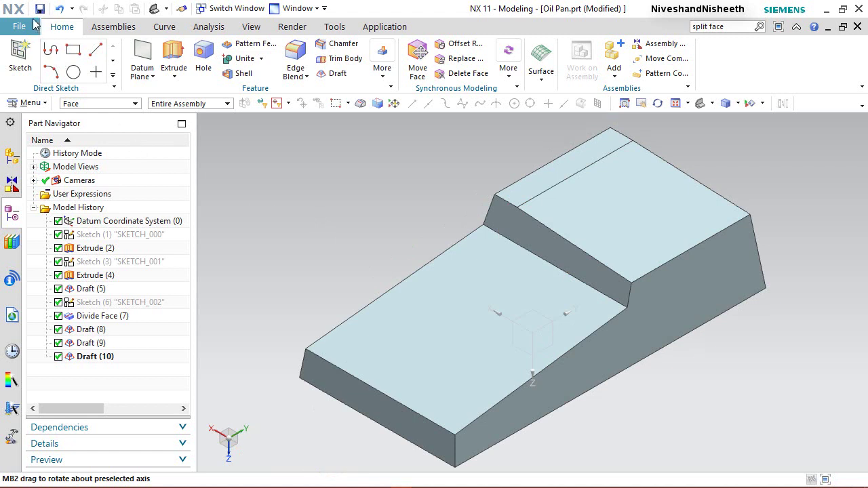
{"action": "left_click", "coordinate": [40, 9]}
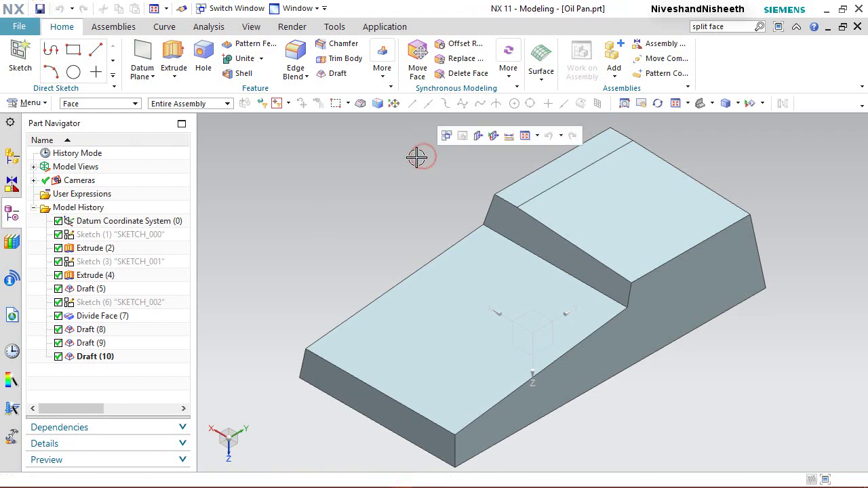
Blend the dividing edge across the raised top face with a circular 127 mm radius.
{"action": "left_click", "coordinate": [302, 53]}
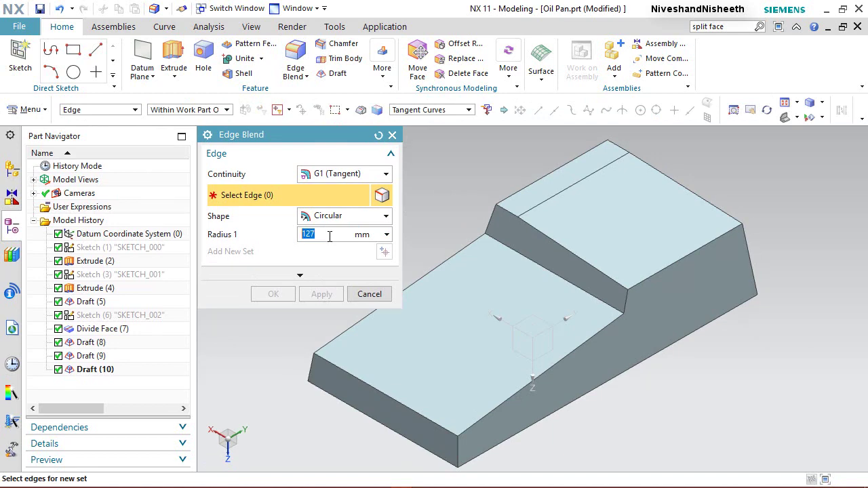
{"action": "left_click", "coordinate": [552, 197]}
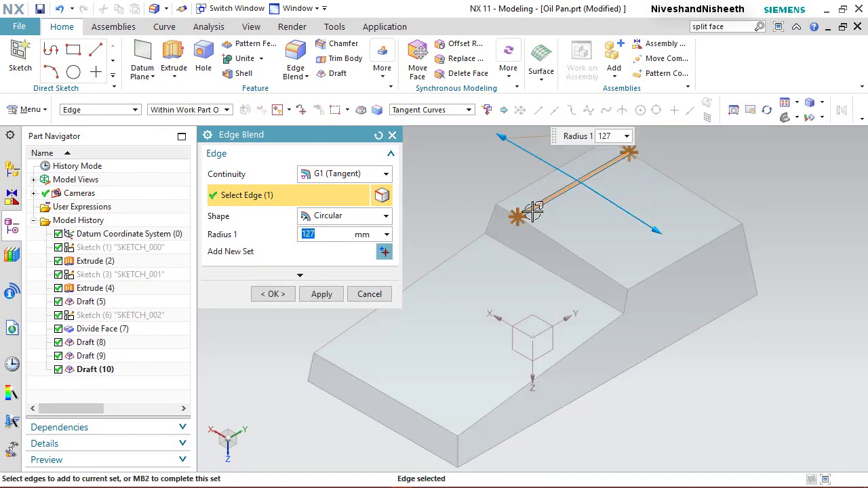
{"action": "left_click", "coordinate": [321, 293]}
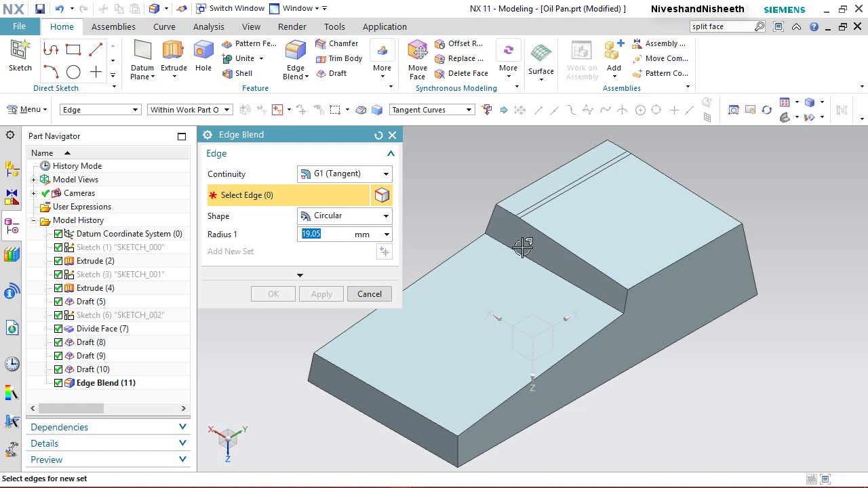
Blend the edges at the foot and top of the step with a 19.05 mm radius.
{"action": "left_click", "coordinate": [580, 257]}
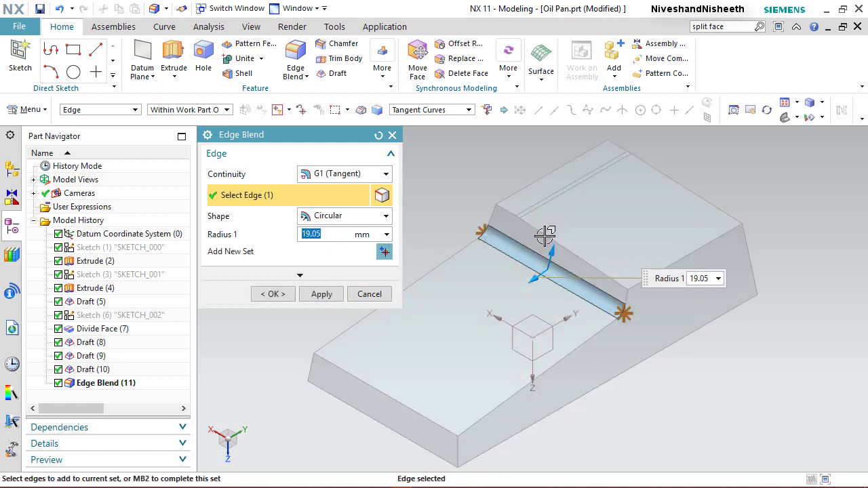
{"action": "left_click", "coordinate": [547, 232]}
{"action": "left_click", "coordinate": [321, 294]}
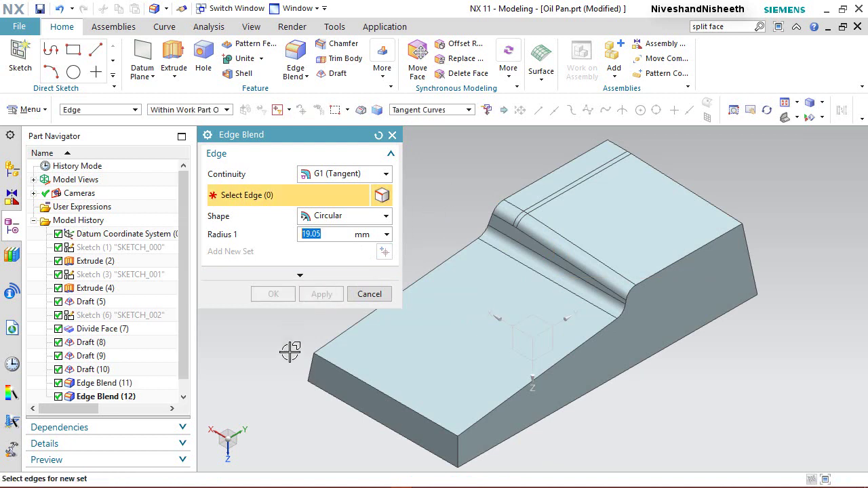
Blend the four outer corner edges and the whole upper perimeter of the body with a 19.05 mm radius.
{"action": "left_click", "coordinate": [306, 364]}
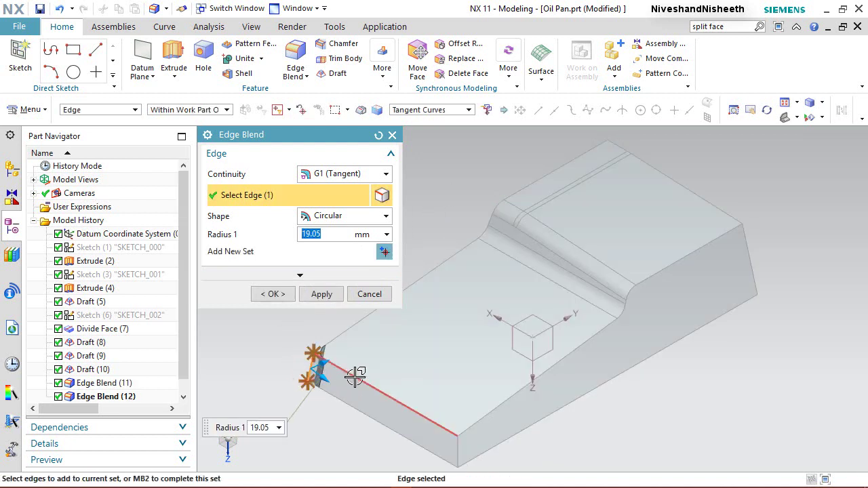
{"action": "left_click", "coordinate": [355, 377]}
{"action": "left_click", "coordinate": [456, 445]}
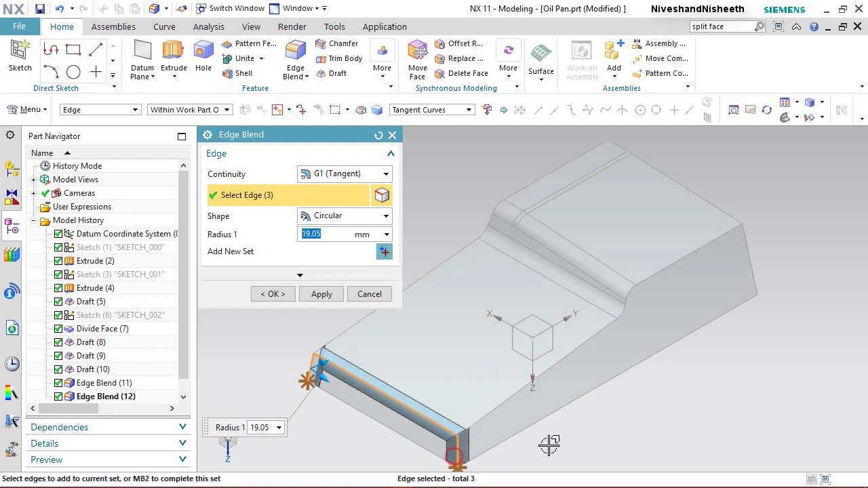
{"action": "left_click", "coordinate": [749, 258]}
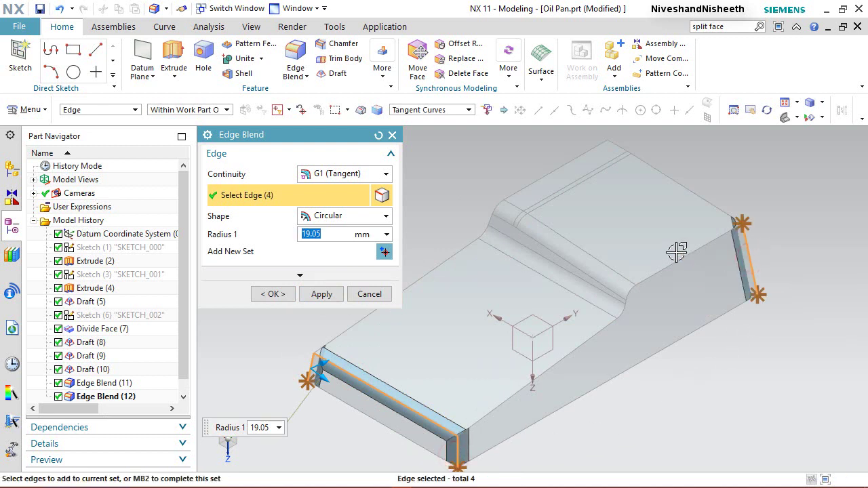
{"action": "left_click", "coordinate": [678, 252]}
{"action": "left_click", "coordinate": [555, 167]}
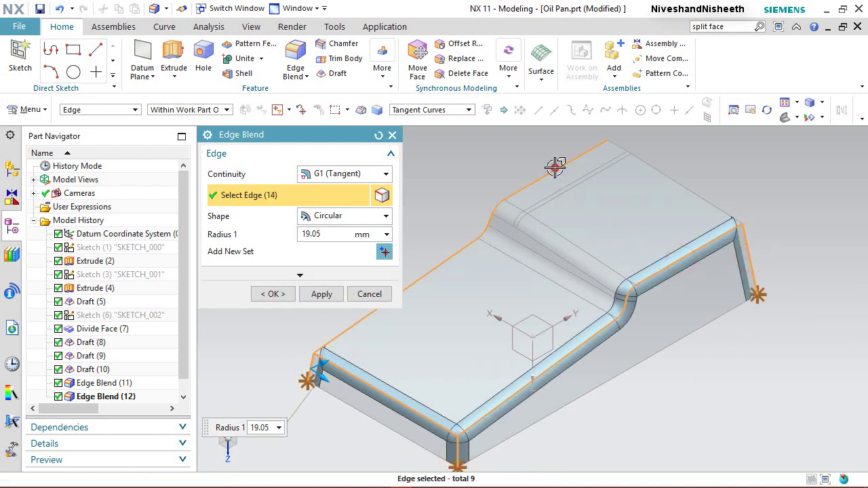
{"action": "left_click", "coordinate": [704, 198]}
{"action": "middle_click_drag", "start_coordinate": [814, 277], "coordinate": [726, 315]}
{"action": "left_click", "coordinate": [645, 258]}
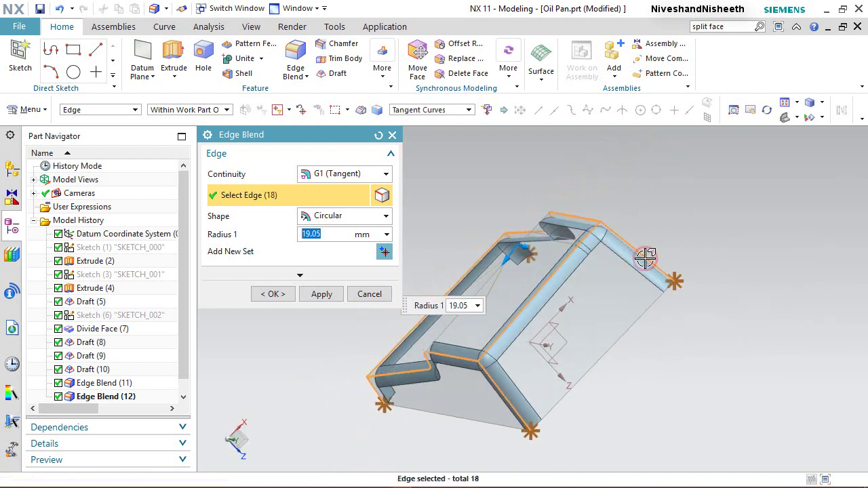
{"action": "left_click", "coordinate": [277, 294]}
{"action": "middle_click_drag", "start_coordinate": [660, 380], "coordinate": [737, 343]}
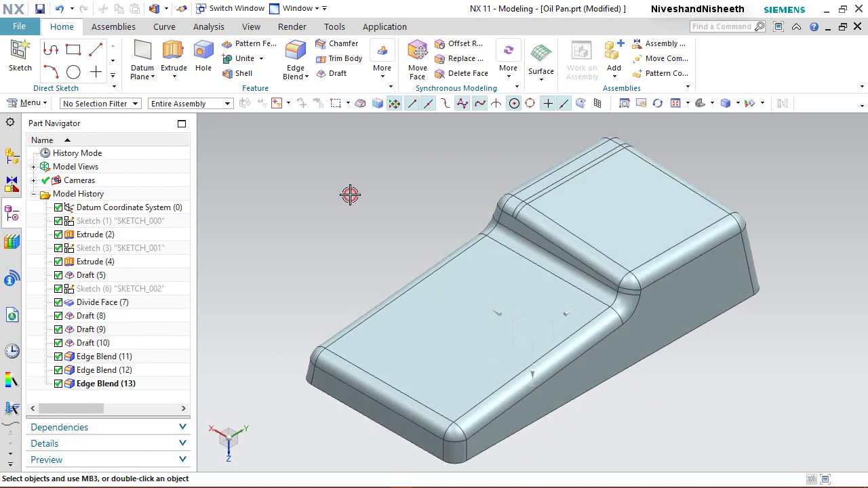
{"action": "left_click", "coordinate": [351, 192]}
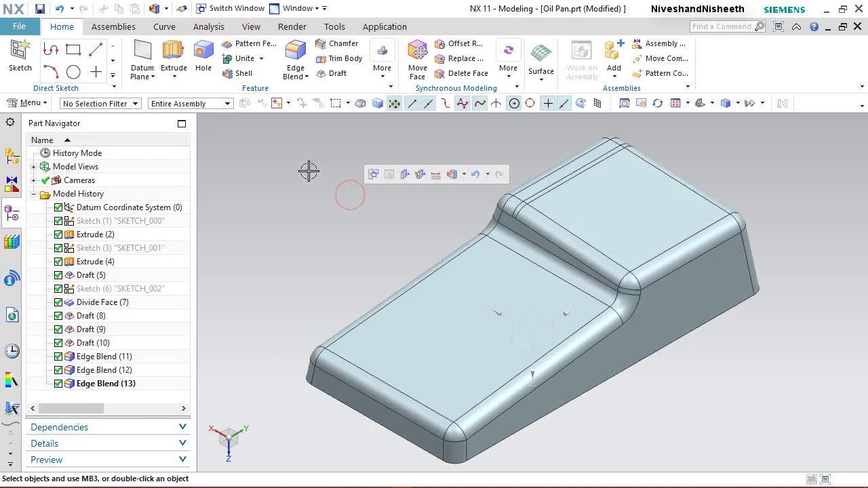
Shell the body to a 12.7 mm wall thickness, removing the large flat base face.
{"action": "left_click", "coordinate": [241, 74]}
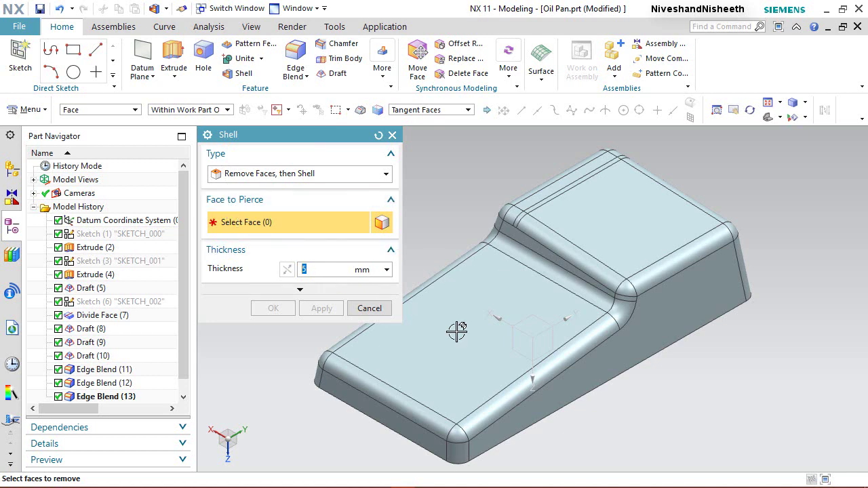
{"action": "middle_click_drag", "start_coordinate": [656, 421], "coordinate": [636, 292]}
{"action": "left_click", "coordinate": [634, 290]}
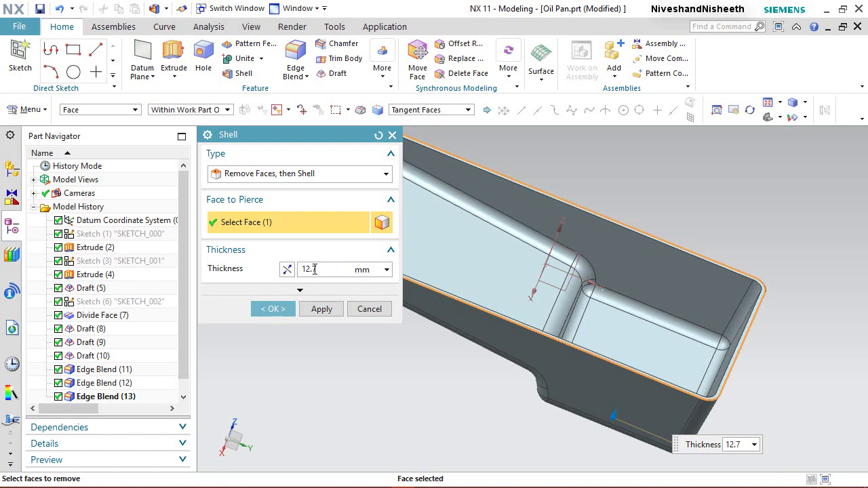
{"action": "left_click", "coordinate": [275, 312]}
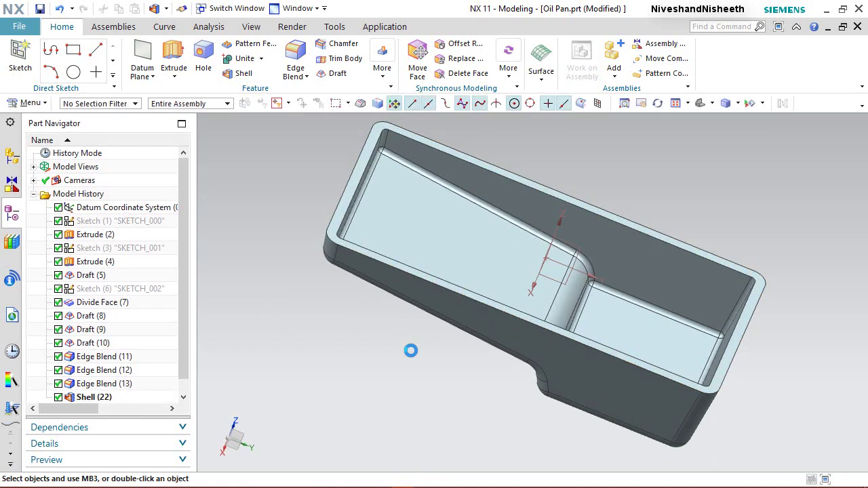
{"action": "left_click", "coordinate": [617, 165]}
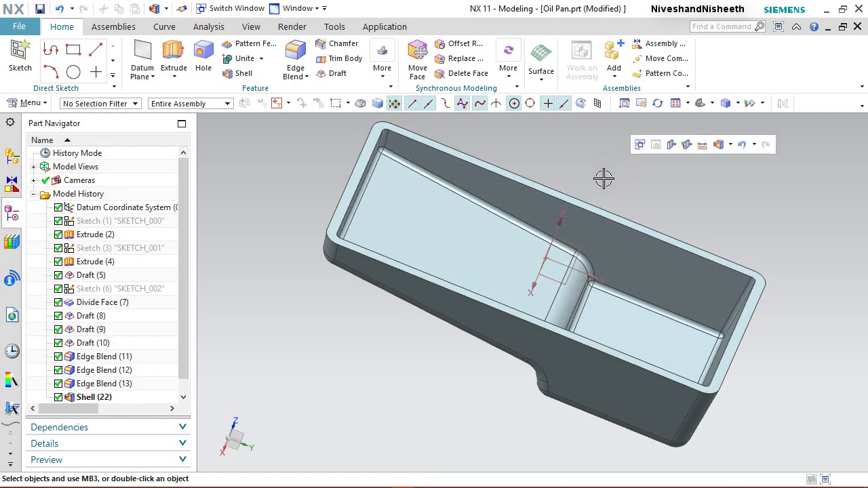
Orient the shelled pan to an isometric view with its open side up, and save the part.
{"action": "middle_click_drag", "start_coordinate": [604, 178], "coordinate": [662, 223]}
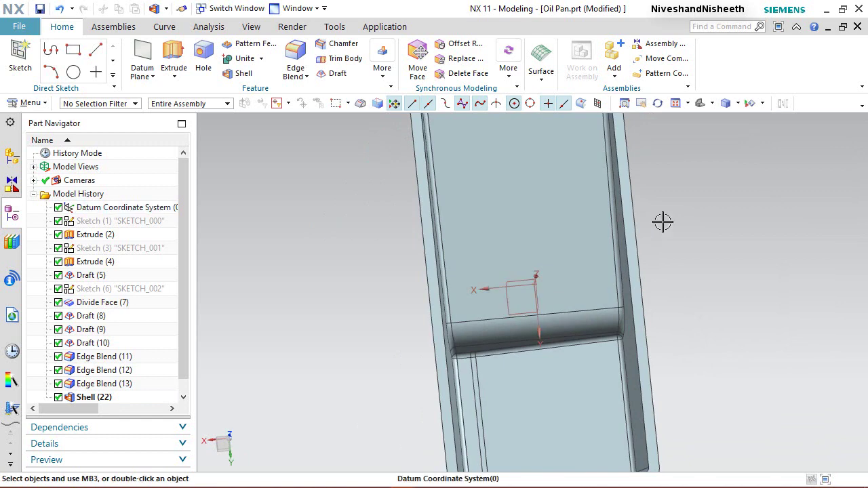
{"action": "left_click", "coordinate": [713, 103]}
{"action": "left_click", "coordinate": [738, 103]}
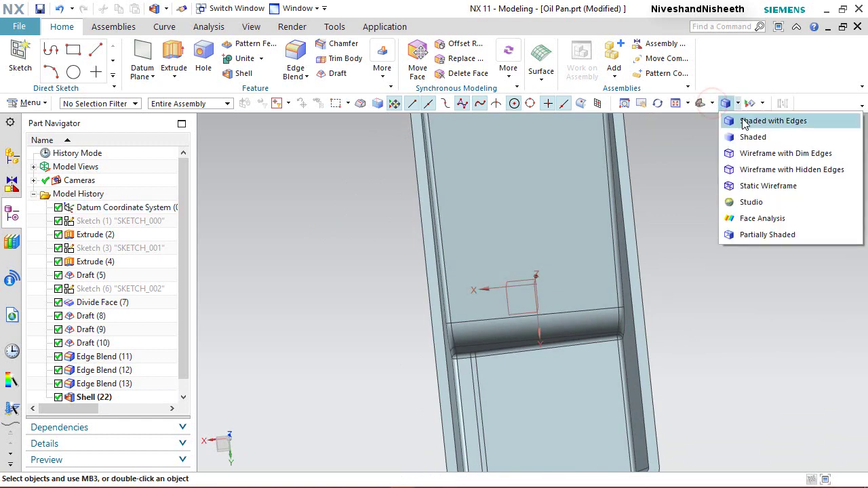
{"action": "left_click", "coordinate": [712, 104]}
{"action": "left_click", "coordinate": [743, 124]}
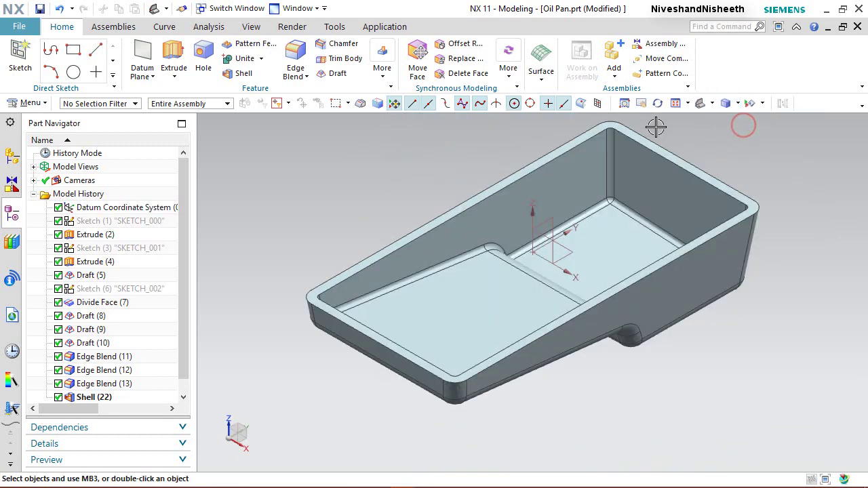
{"action": "left_click", "coordinate": [41, 9]}
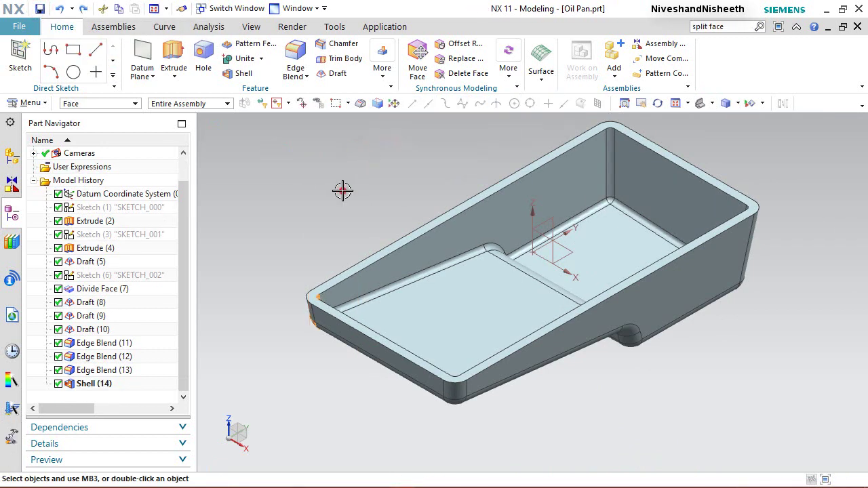
Create a sketch on the pan's flat rim face and view it squarely.
{"action": "left_click", "coordinate": [21, 58]}
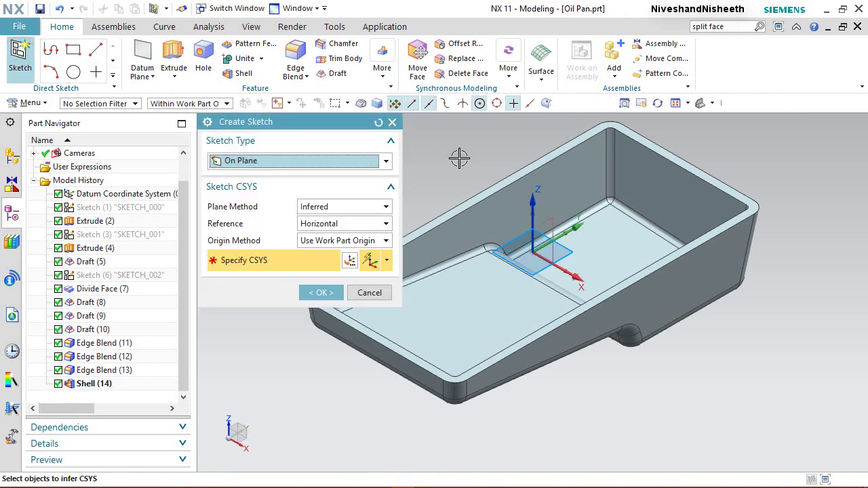
{"action": "left_click", "coordinate": [660, 152]}
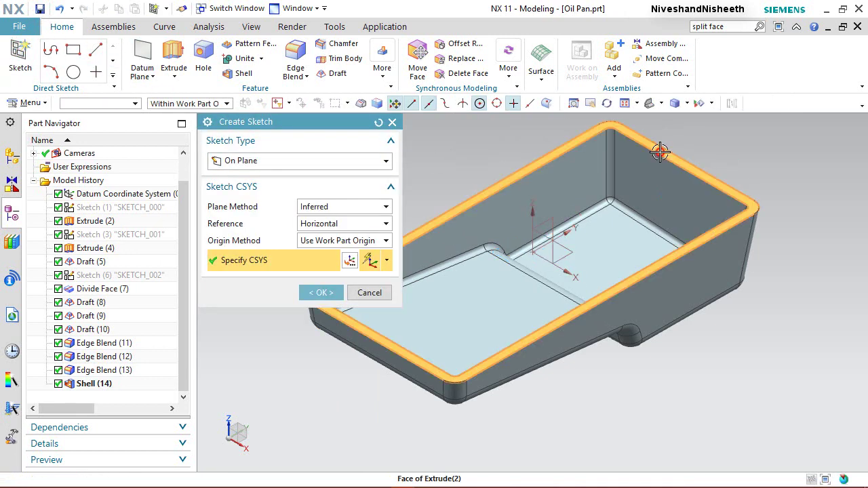
{"action": "left_click", "coordinate": [316, 294]}
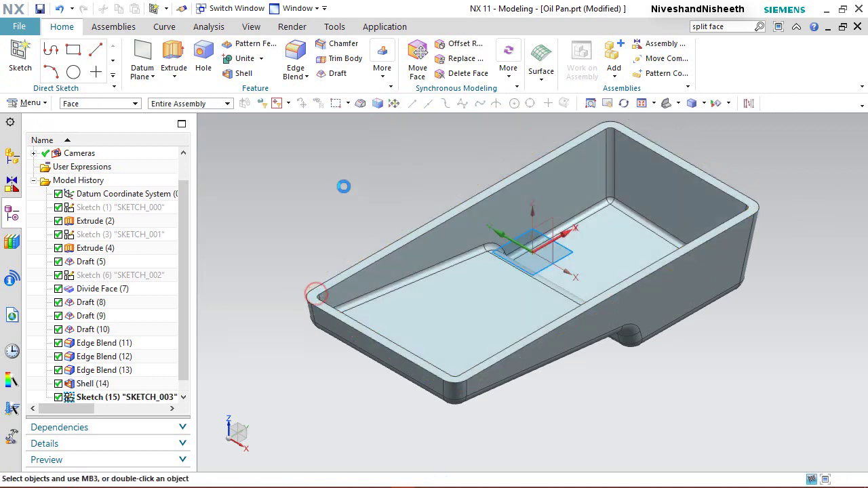
{"action": "mouse_move", "coordinate": [656, 246]}
{"action": "middle_mouse_down"}
{"action": "mouse_move", "coordinate": [523, 304]}
{"action": "mouse_move", "coordinate": [554, 347]}
{"action": "mouse_move", "coordinate": [590, 289]}
{"action": "middle_mouse_up"}
{"action": "right_click_drag", "start_coordinate": [630, 214], "coordinate": [610, 215]}
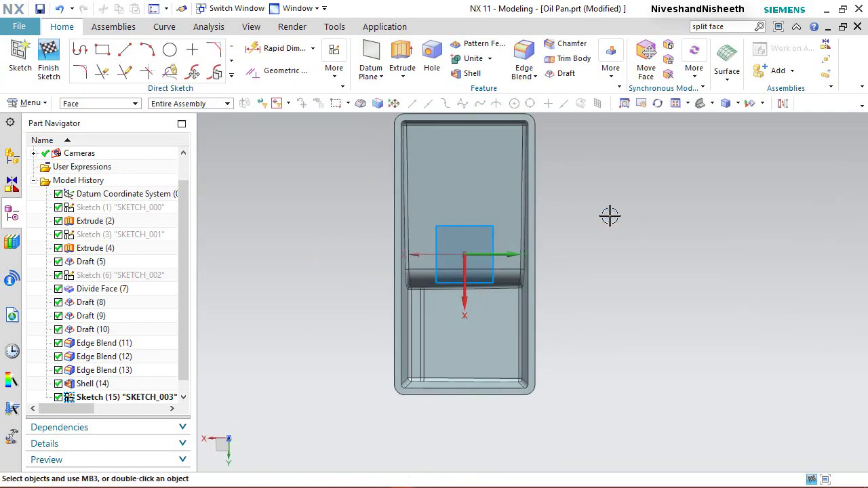
Project the four straight outer edges and four corner arcs of the pan's rim into the sketch.
{"action": "left_click", "coordinate": [232, 75]}
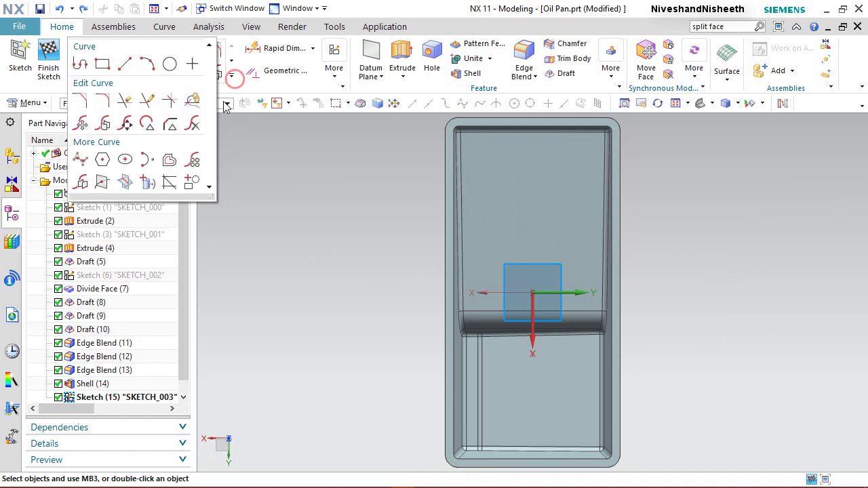
{"action": "left_click", "coordinate": [147, 182]}
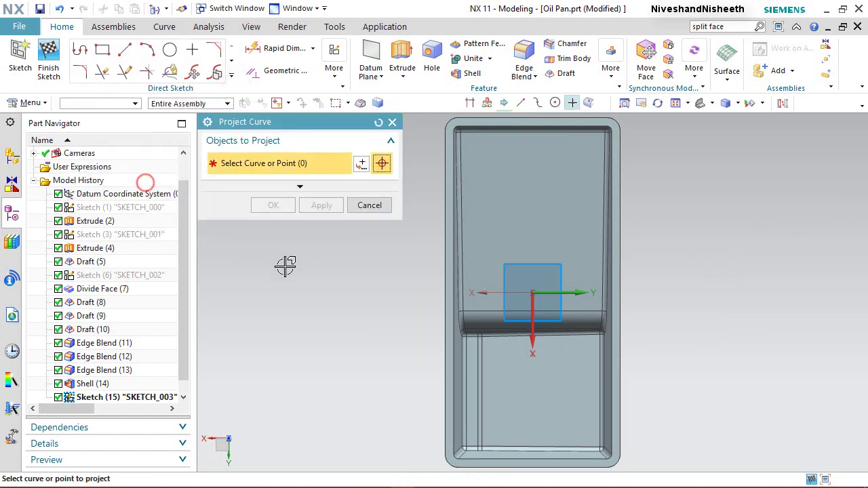
{"action": "left_click", "coordinate": [442, 161]}
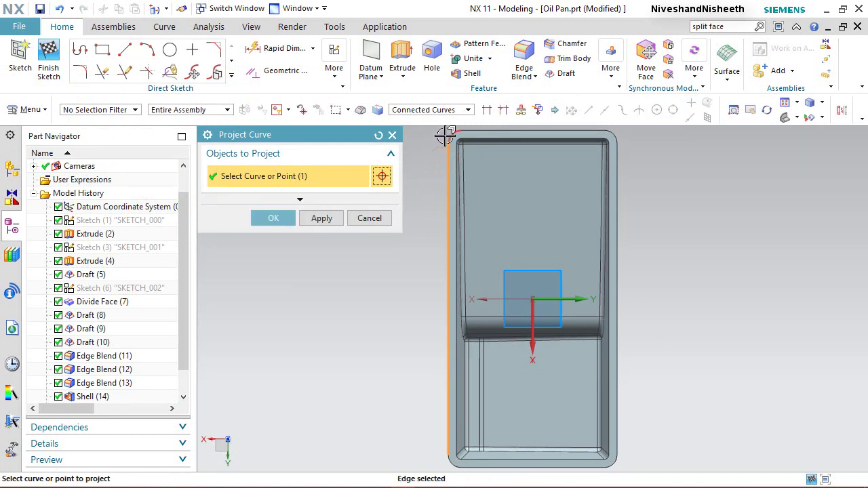
{"action": "left_click", "coordinate": [446, 132]}
{"action": "left_click", "coordinate": [472, 129]}
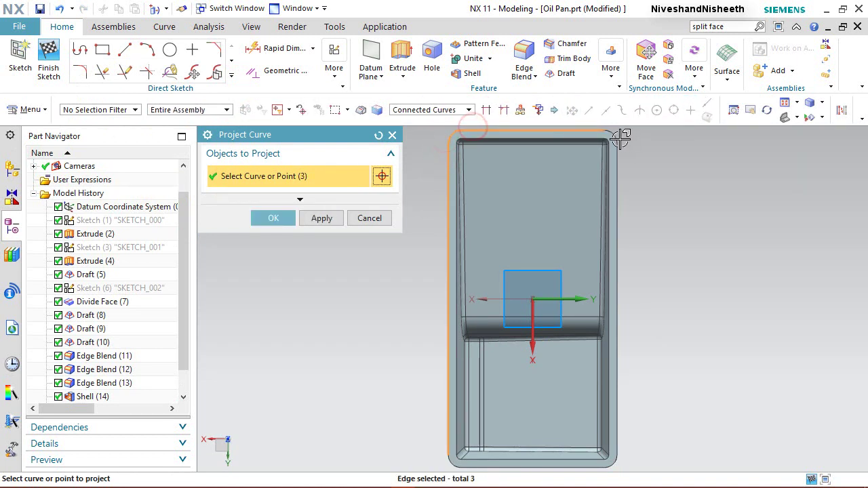
{"action": "left_click", "coordinate": [620, 138]}
{"action": "left_click", "coordinate": [617, 197]}
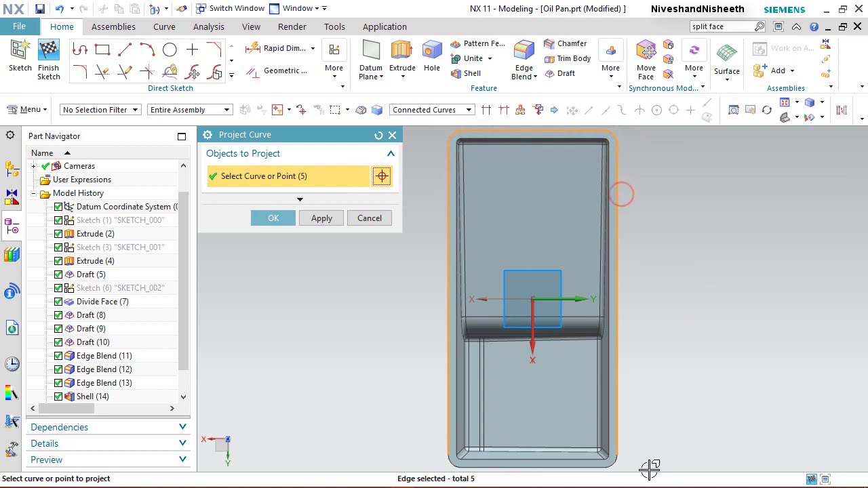
{"action": "left_click", "coordinate": [615, 460]}
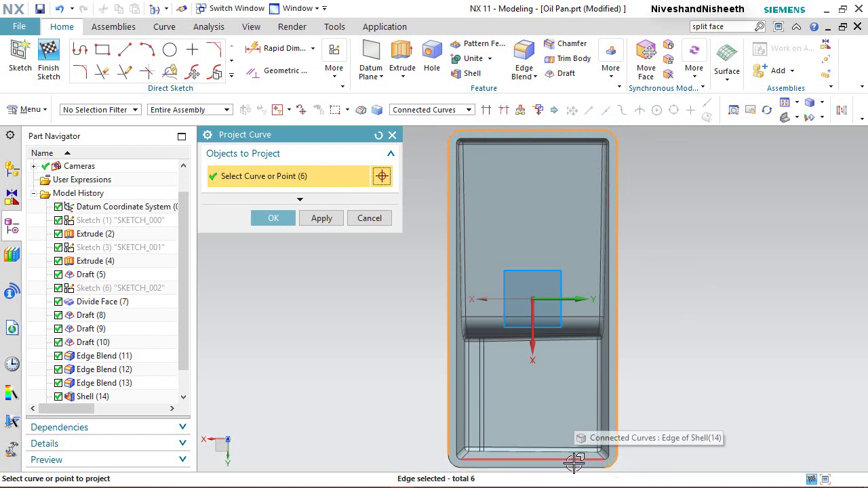
{"action": "left_click", "coordinate": [563, 466]}
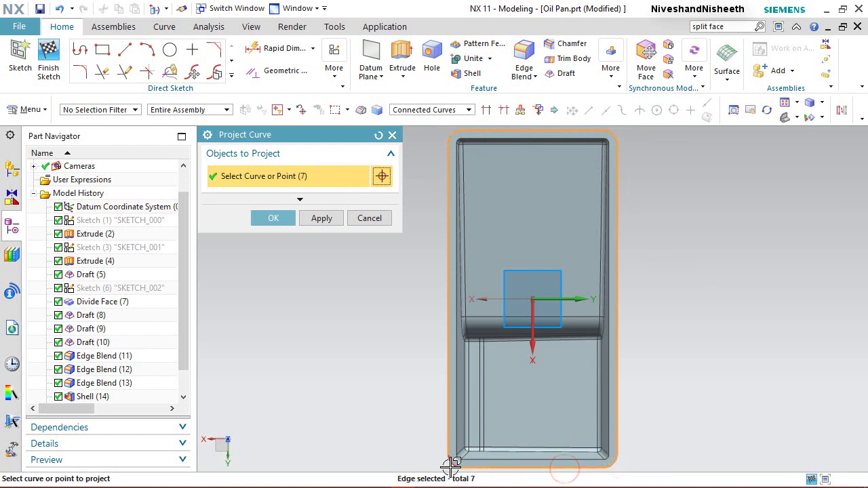
{"action": "left_click", "coordinate": [450, 467]}
{"action": "left_click", "coordinate": [276, 219]}
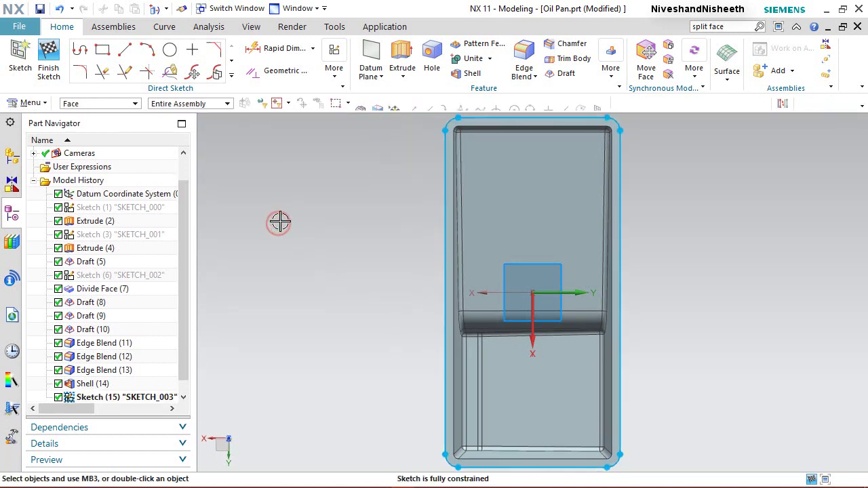
Offset the projected closed rim outline 6.5 mm inward as one copy, with a driving dimension.
{"action": "left_click", "coordinate": [233, 77]}
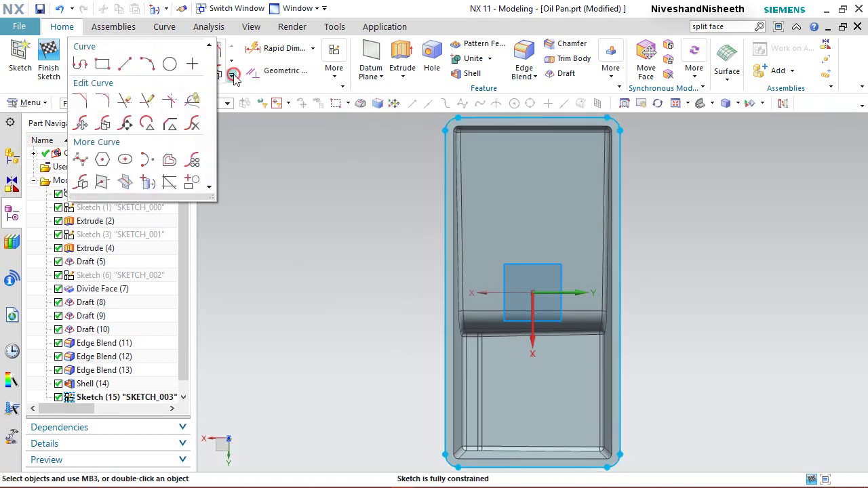
{"action": "left_click", "coordinate": [169, 162]}
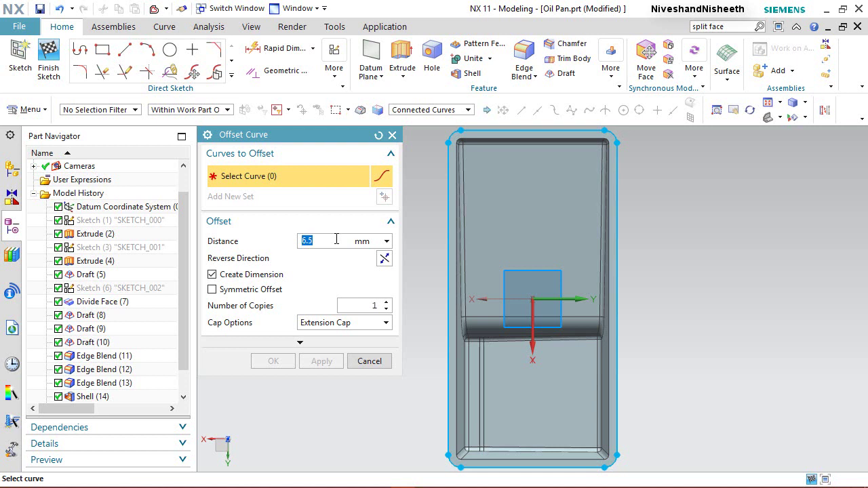
{"action": "left_click", "coordinate": [443, 198]}
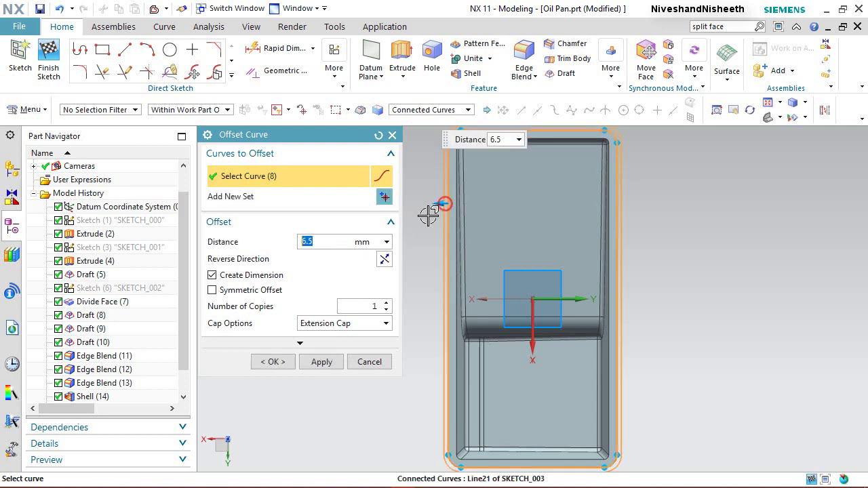
{"action": "left_click", "coordinate": [383, 258]}
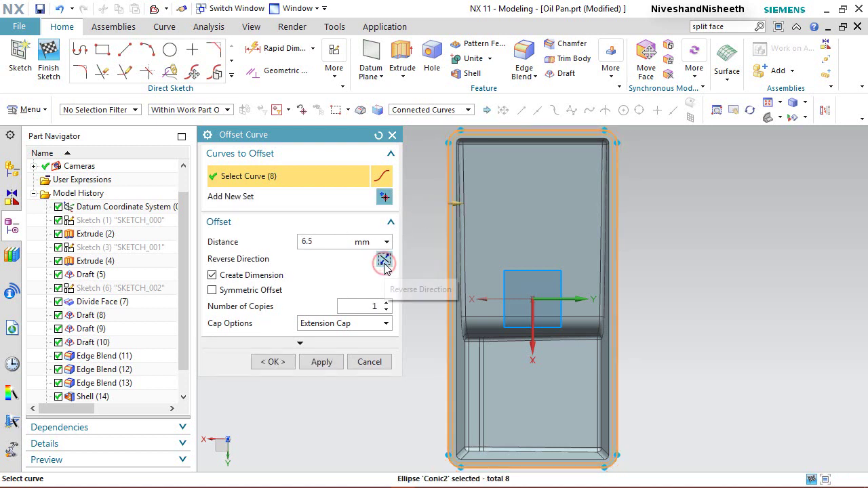
{"action": "left_click", "coordinate": [272, 362]}
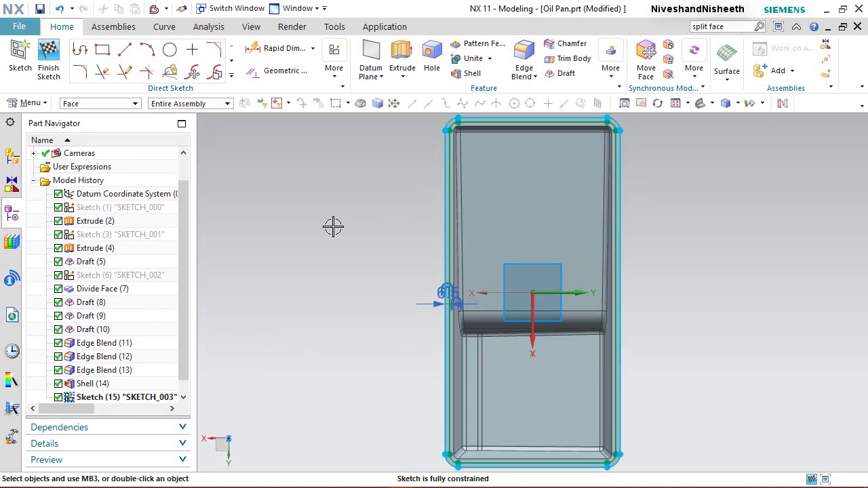
Convert both the projected rim outline and its inward offset loop to reference curves.
{"action": "left_click", "coordinate": [783, 103]}
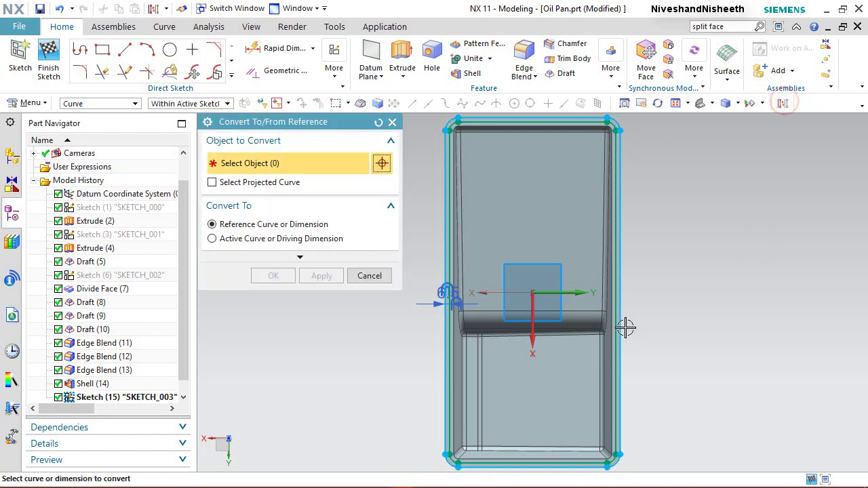
{"action": "scroll", "coordinate": [626, 326], "scroll_direction": "down", "scroll_amount": 1}
{"action": "left_click_drag", "start_coordinate": [449, 130], "coordinate": [659, 459]}
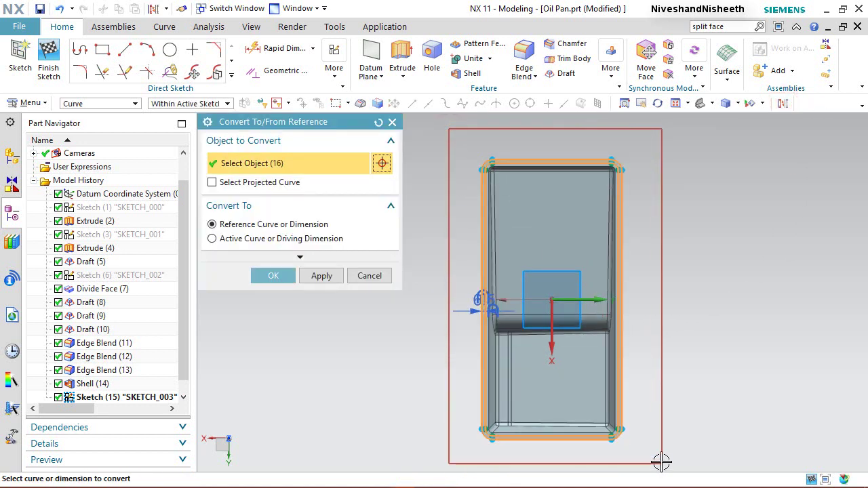
{"action": "left_click", "coordinate": [273, 276]}
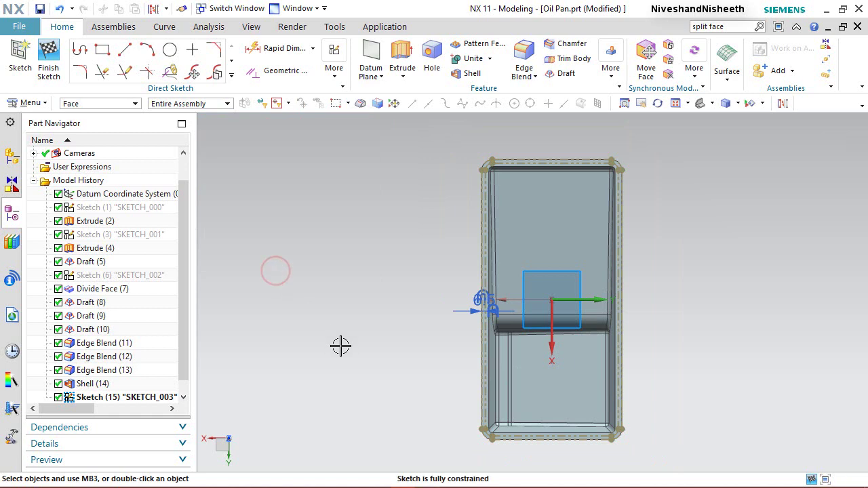
Remove the face-only selection filter and move the 6.5 mm offset dimension below the rim's lower-left corner.
{"action": "right_click", "coordinate": [341, 346]}
{"action": "scroll", "coordinate": [490, 422], "scroll_direction": "up", "scroll_amount": 3}
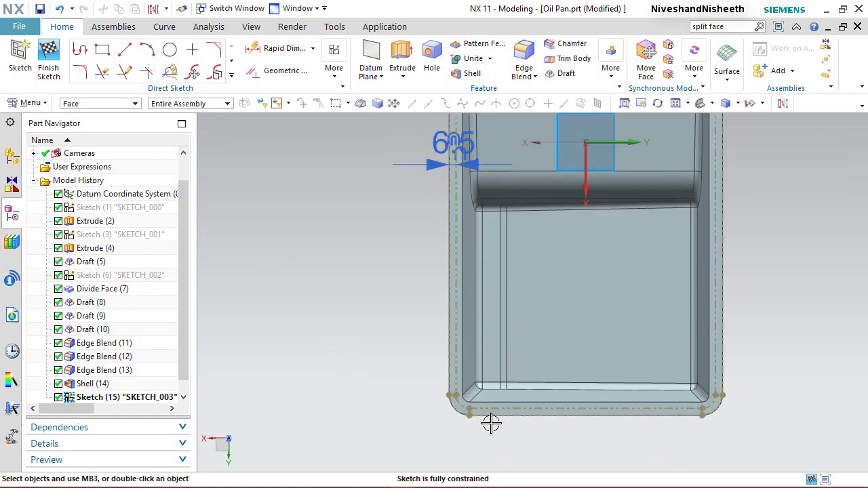
{"action": "scroll", "coordinate": [402, 404], "scroll_direction": "up", "scroll_amount": 3}
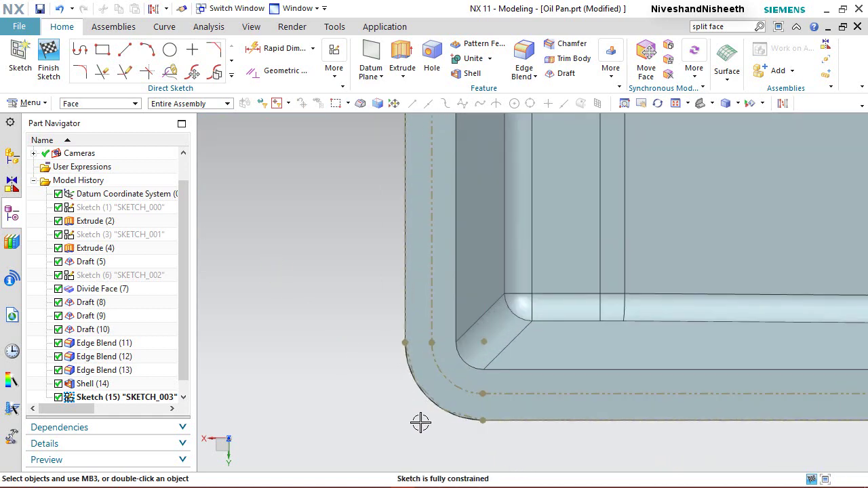
{"action": "scroll", "coordinate": [422, 421], "scroll_direction": "down", "scroll_amount": 5}
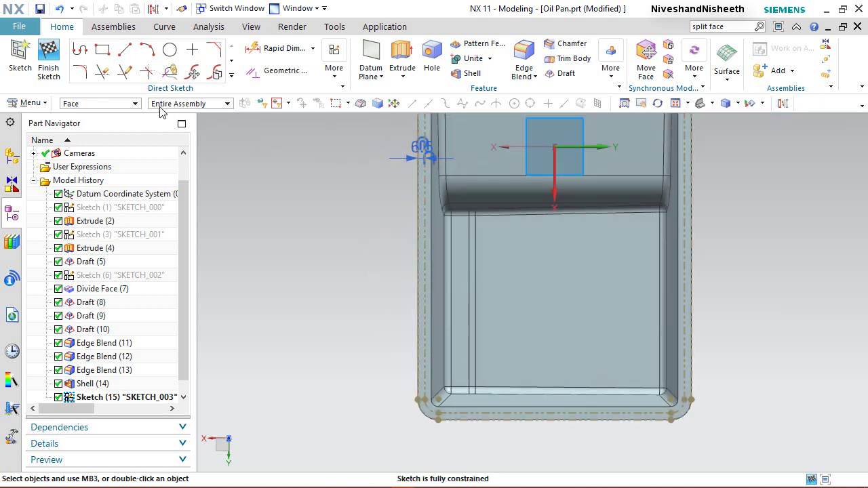
{"action": "left_click", "coordinate": [136, 103]}
{"action": "left_click", "coordinate": [89, 112]}
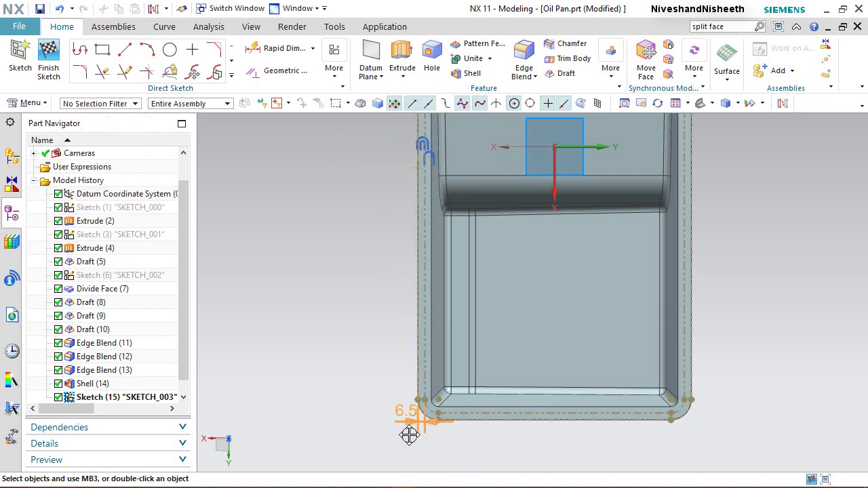
{"action": "left_click", "coordinate": [385, 422]}
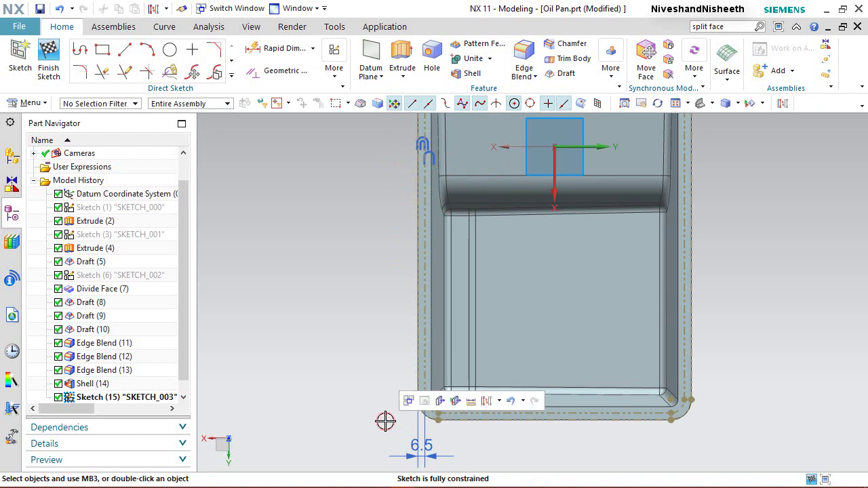
Sketch a vertical line about 24 mm long on the left offset reference line, just above the rim's lower-left corner.
{"action": "scroll", "coordinate": [404, 405], "scroll_direction": "up", "scroll_amount": 5}
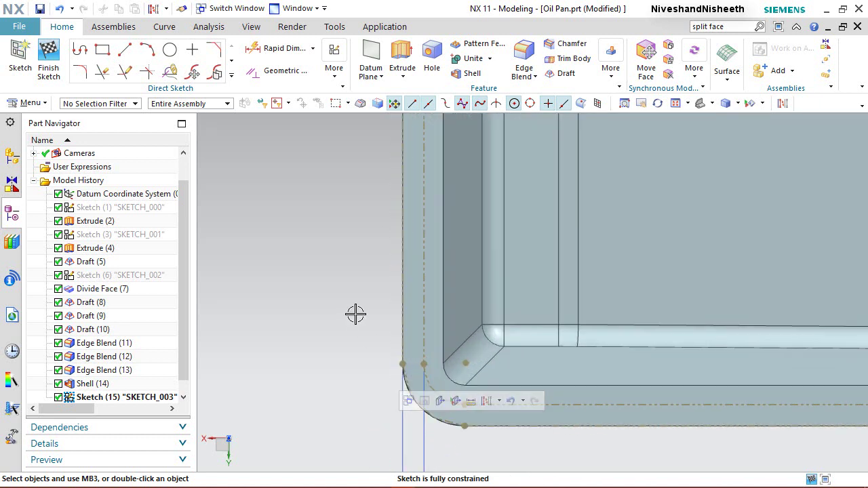
{"action": "left_click", "coordinate": [125, 50]}
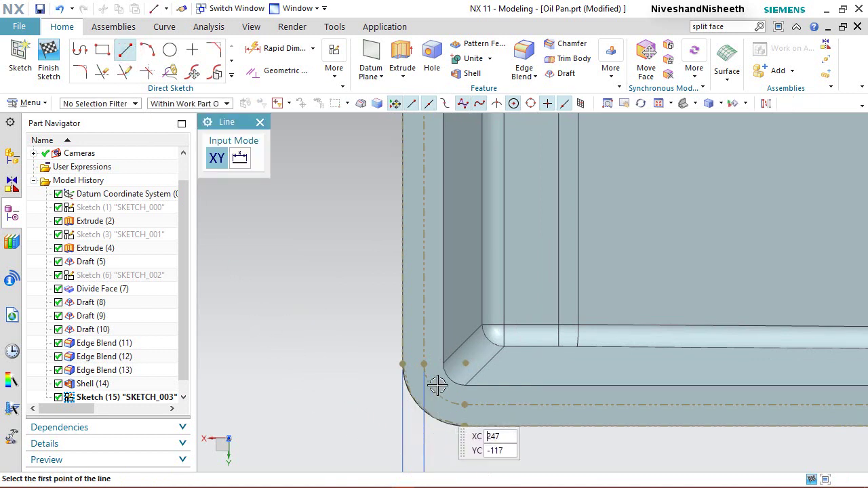
{"action": "left_click", "coordinate": [424, 218]}
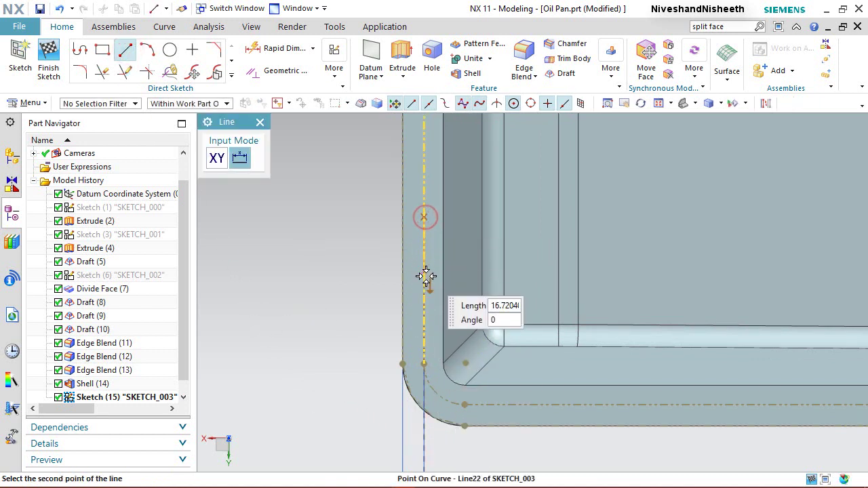
{"action": "left_click", "coordinate": [426, 296]}
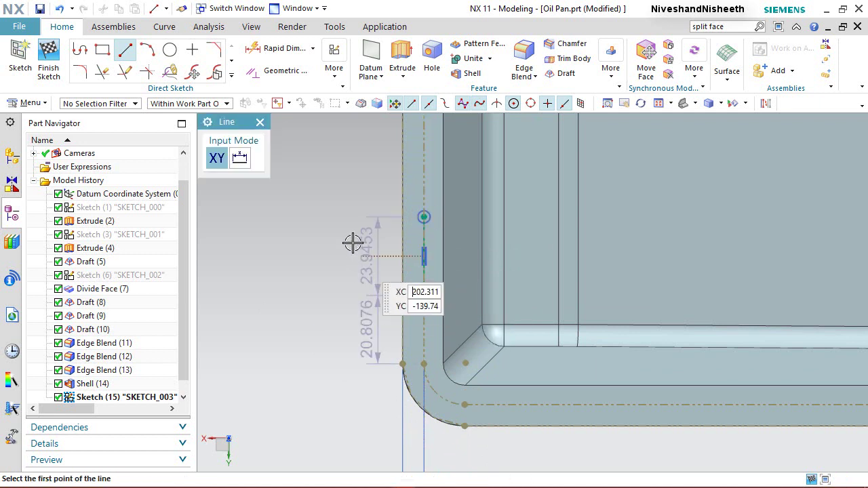
{"action": "left_click", "coordinate": [260, 122]}
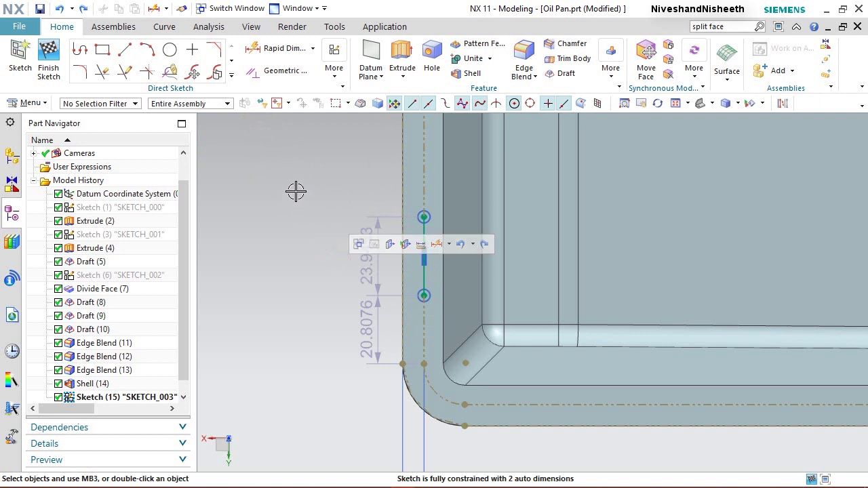
Dimension the short line's midpoint vertically from the lower end of the offset corner curve and set the distance to 50 mm.
{"action": "left_click", "coordinate": [271, 49]}
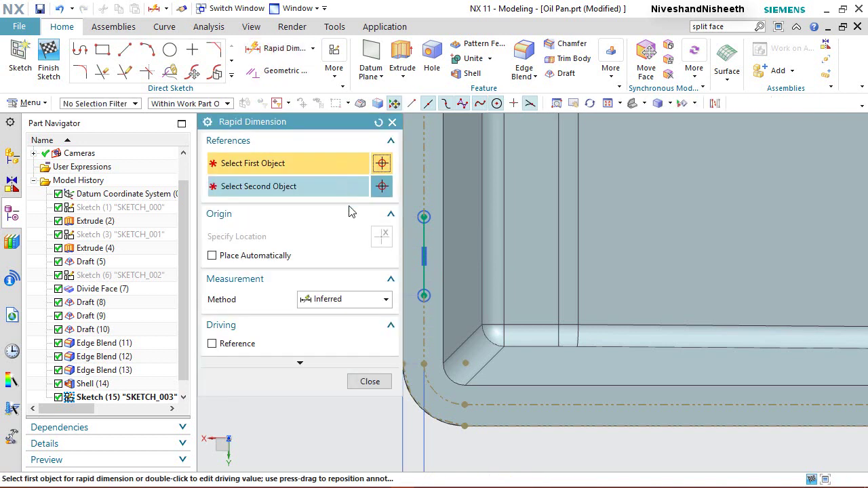
{"action": "left_click", "coordinate": [423, 254]}
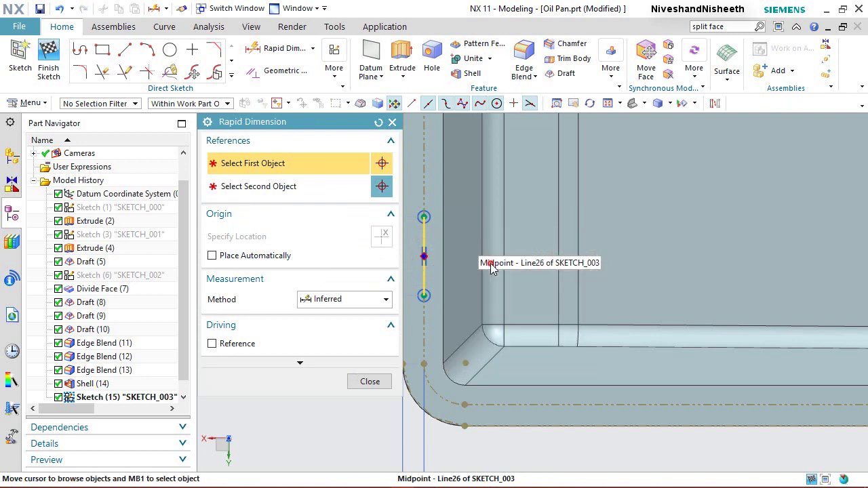
{"action": "left_click", "coordinate": [492, 267]}
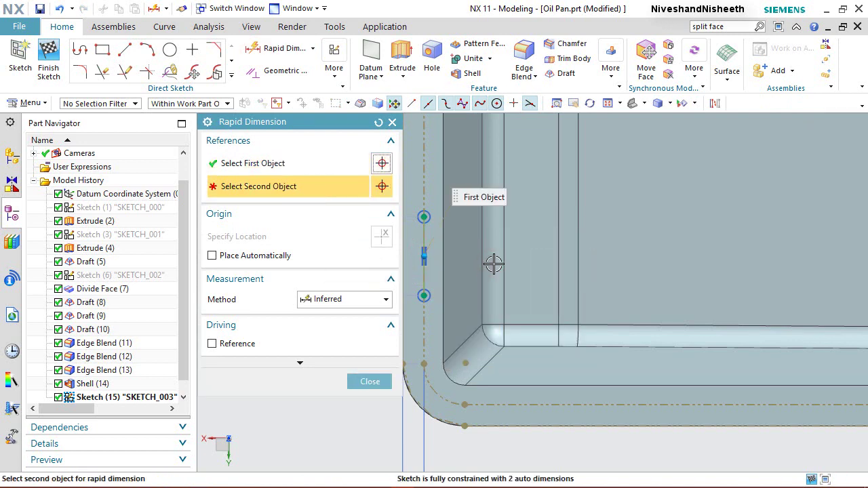
{"action": "scroll", "coordinate": [493, 264], "scroll_direction": "down", "scroll_amount": 2}
{"action": "scroll", "coordinate": [466, 309], "scroll_direction": "up", "scroll_amount": 2}
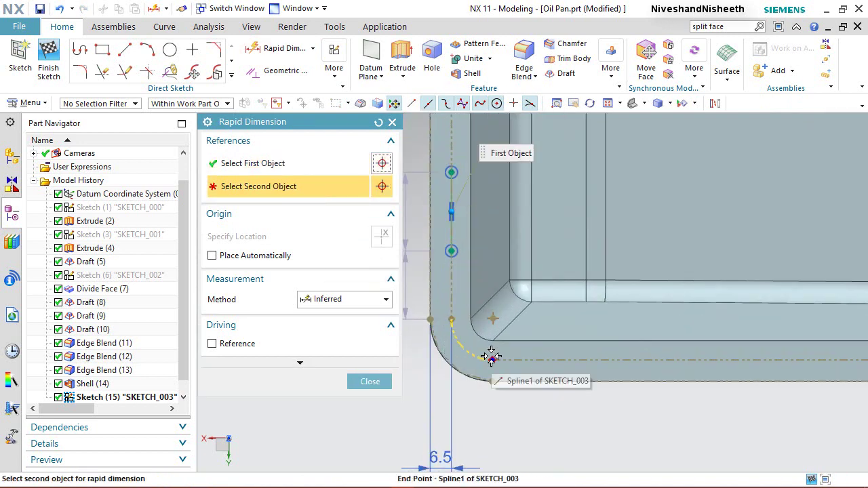
{"action": "left_click", "coordinate": [491, 357]}
{"action": "scroll", "coordinate": [491, 357], "scroll_direction": "down", "scroll_amount": 2}
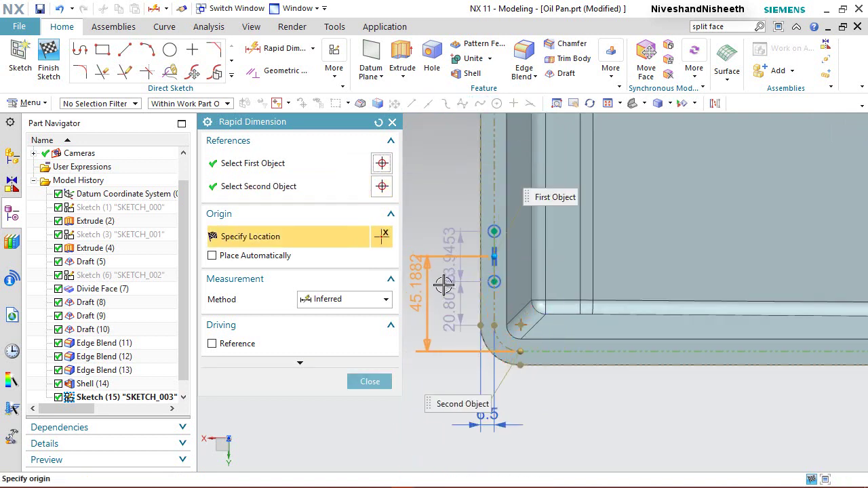
{"action": "left_click", "coordinate": [444, 286]}
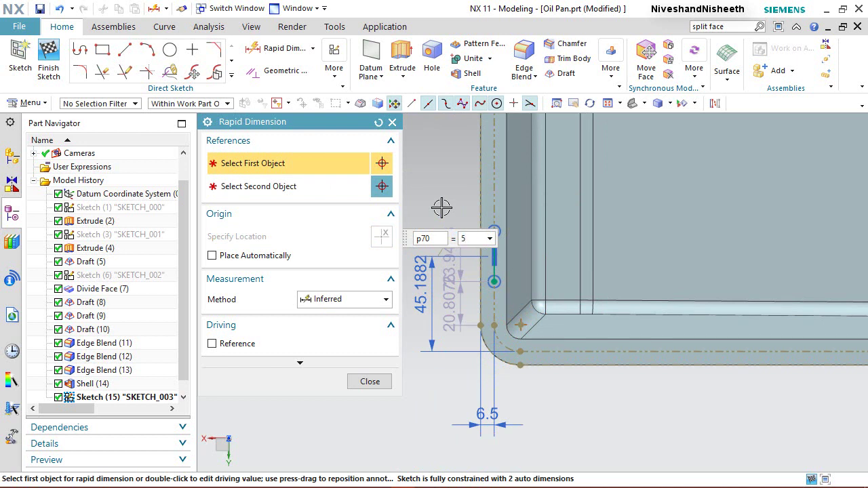
{"action": "key", "text": "Return"}
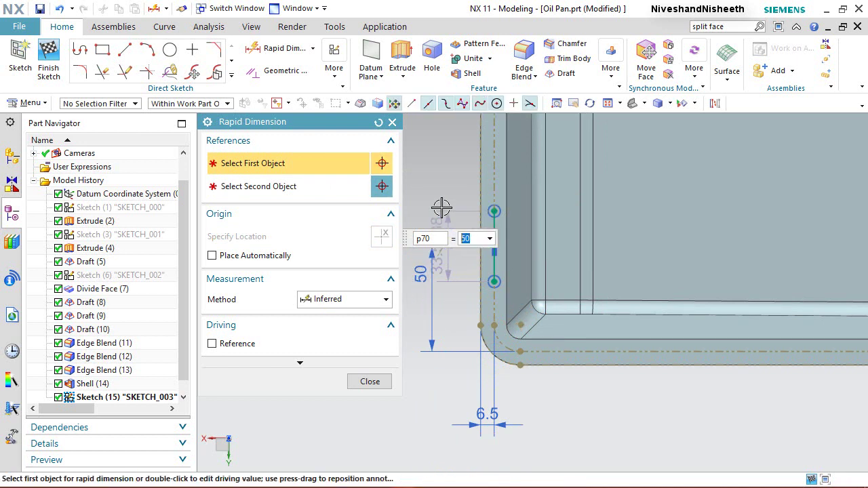
{"action": "left_click", "coordinate": [371, 382]}
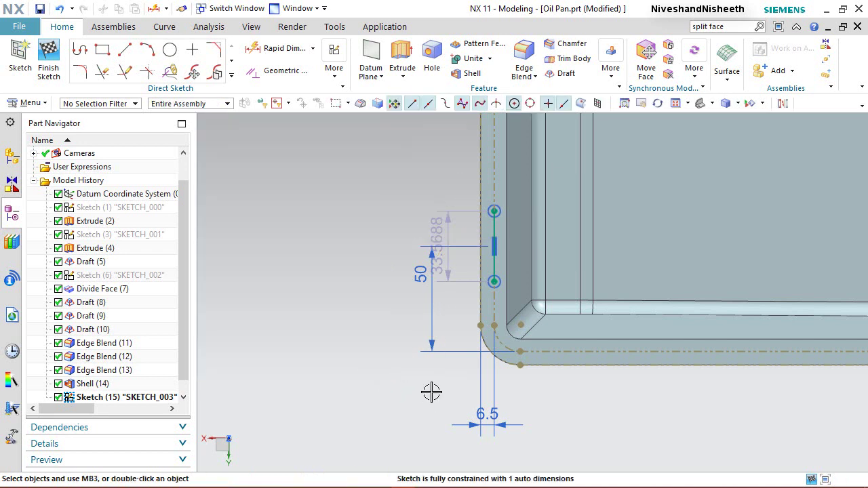
Set the short vertical line's length to 25.4 mm.
{"action": "scroll", "coordinate": [465, 271], "scroll_direction": "down", "scroll_amount": 2}
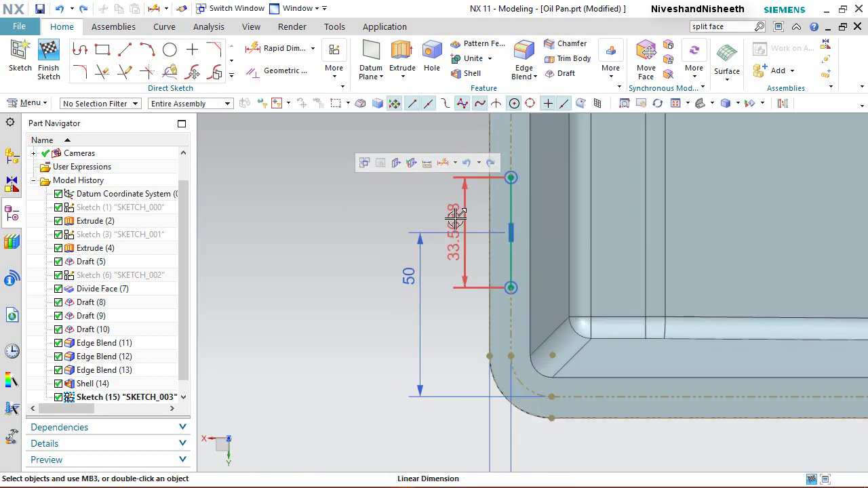
{"action": "left_click", "coordinate": [455, 217]}
{"action": "double_click", "coordinate": [456, 217]}
{"action": "type", "text": "25.4"}
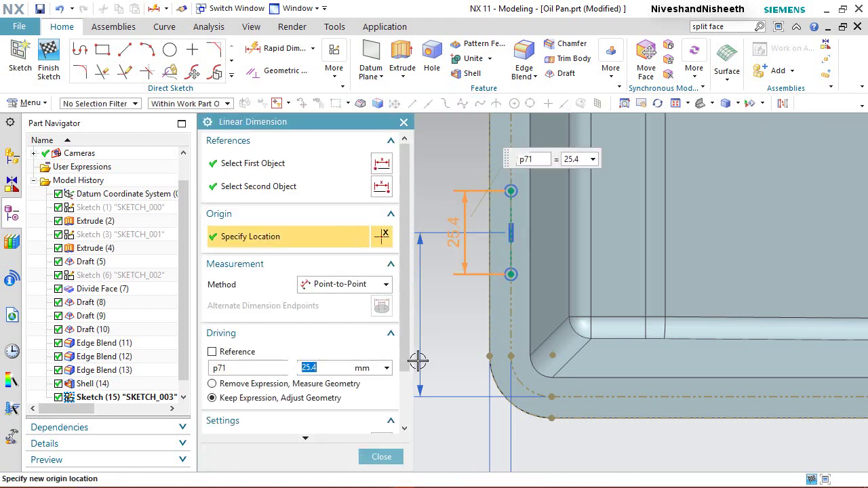
{"action": "left_click", "coordinate": [386, 460]}
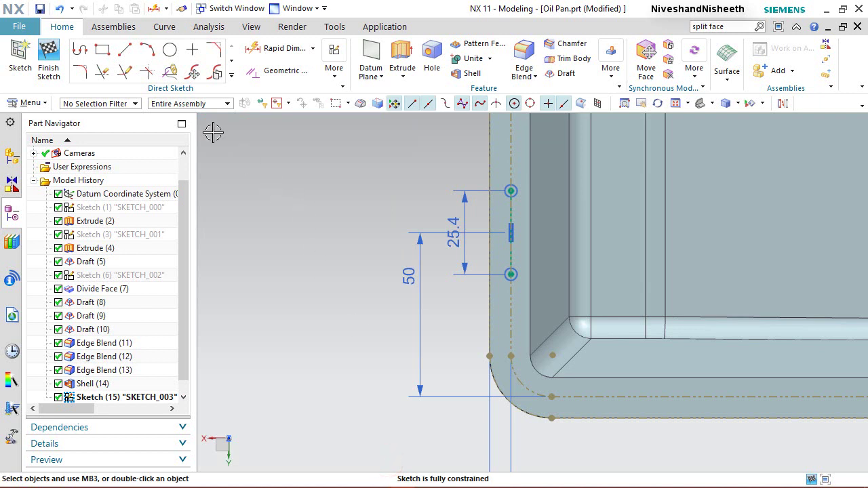
Draw an arc of radius 12.7 mm between the short line's endpoints, bulging into the pan, and move its radius dimension clear of the profile.
{"action": "left_click", "coordinate": [148, 49]}
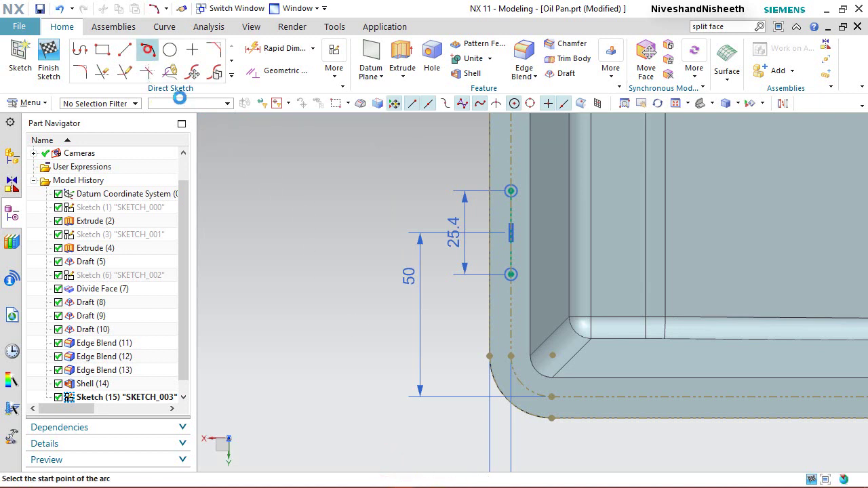
{"action": "left_click", "coordinate": [511, 192]}
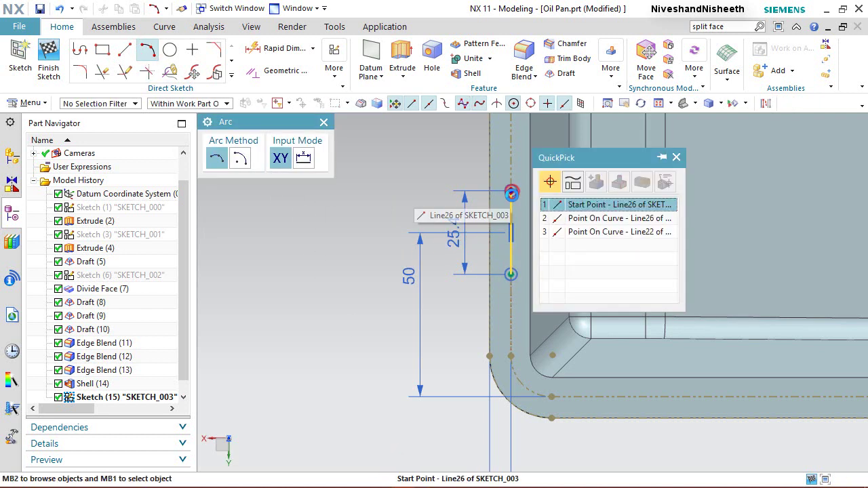
{"action": "left_click", "coordinate": [595, 206]}
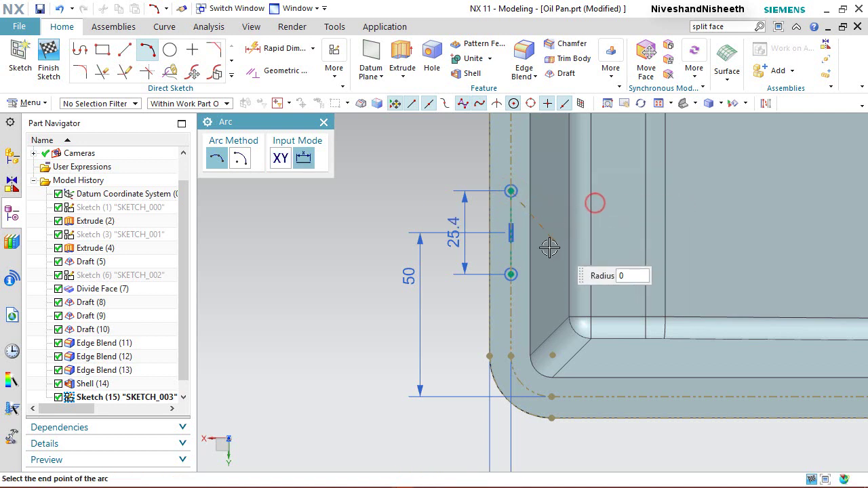
{"action": "left_click", "coordinate": [511, 272]}
{"action": "left_click", "coordinate": [545, 281]}
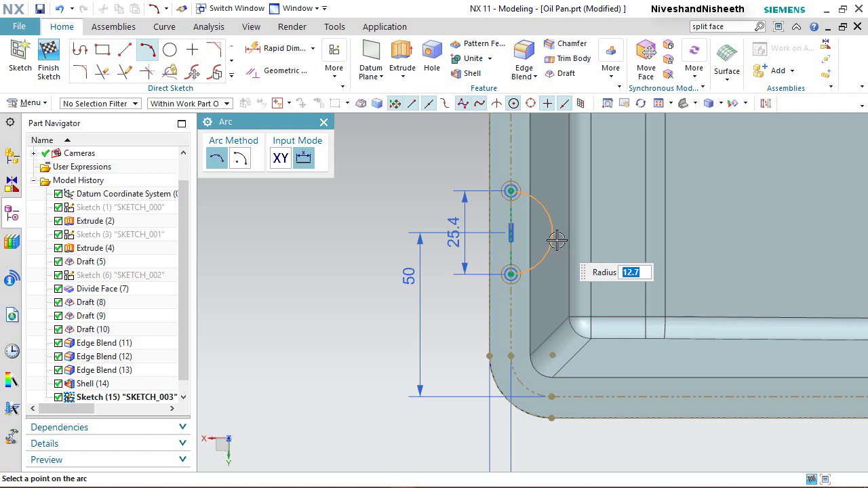
{"action": "left_click", "coordinate": [558, 239]}
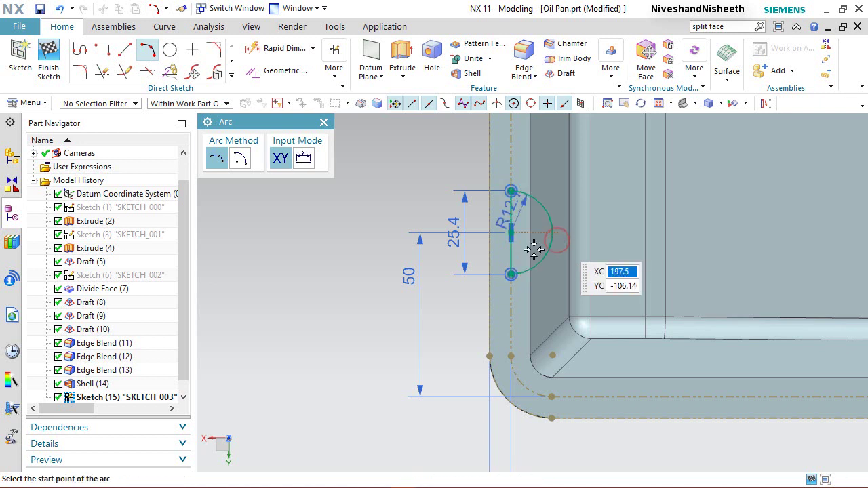
{"action": "left_click", "coordinate": [324, 121]}
{"action": "left_click_drag", "start_coordinate": [509, 219], "coordinate": [577, 198]}
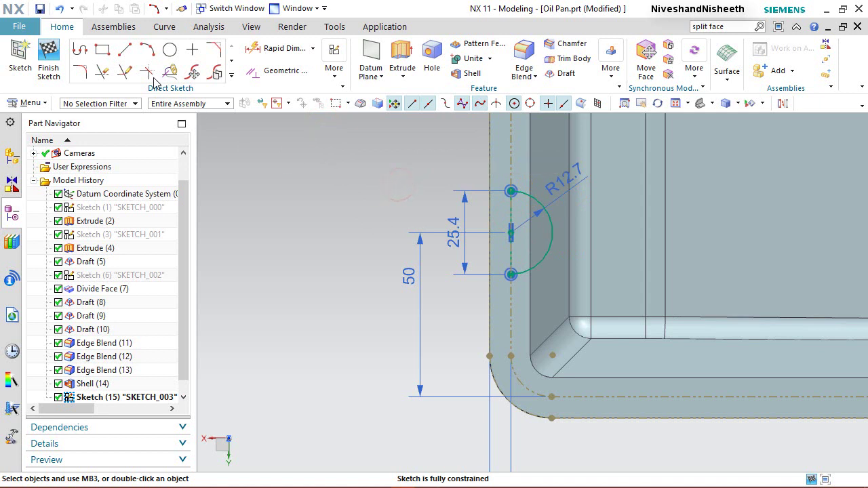
Sketch a horizontal line about 31.4 mm long on the lower offset reference line, just right of the rim's lower-left corner.
{"action": "left_click", "coordinate": [125, 55]}
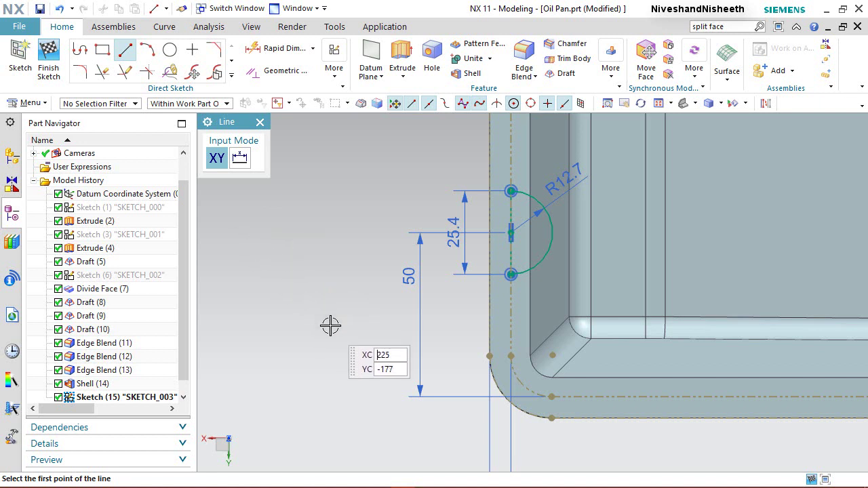
{"action": "left_click", "coordinate": [629, 397]}
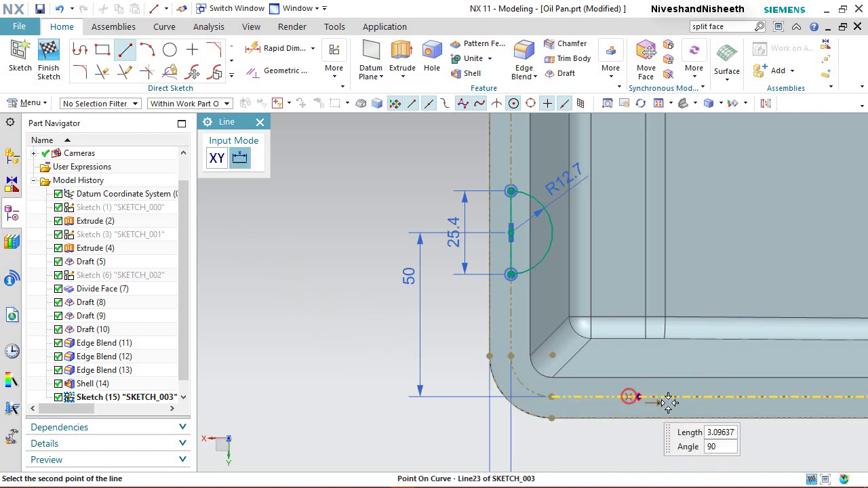
{"action": "left_click", "coordinate": [732, 397]}
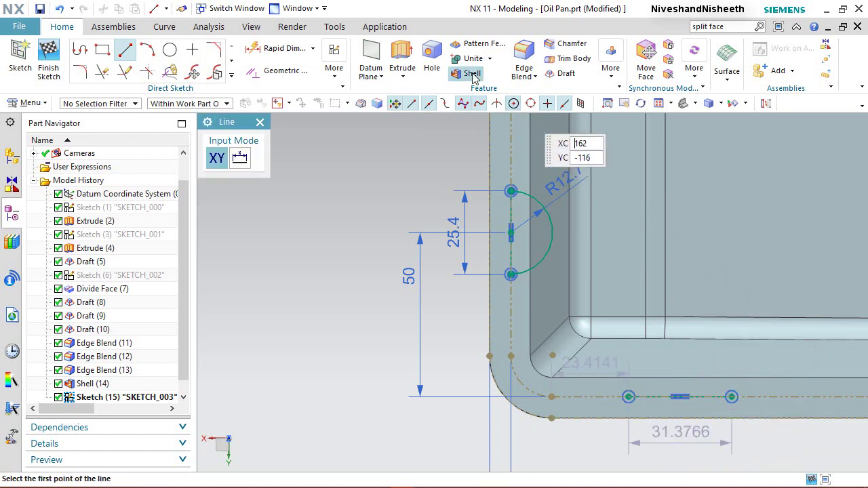
{"action": "left_click", "coordinate": [259, 123]}
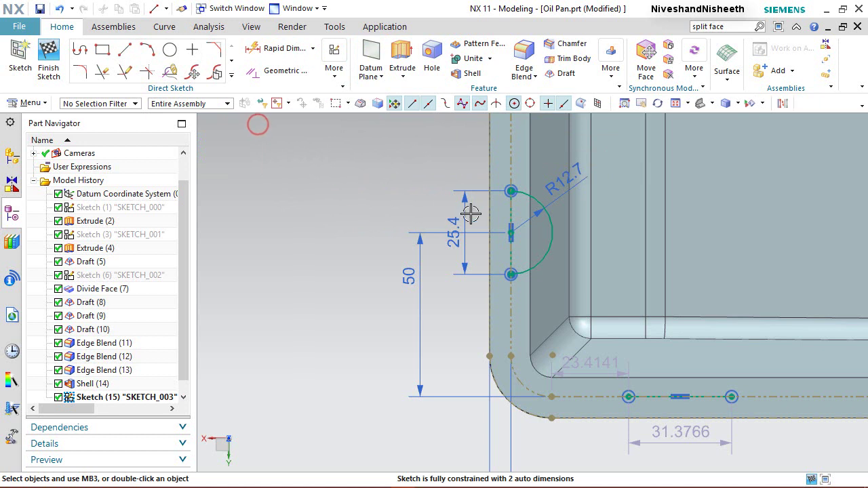
Constrain the short vertical line and the new horizontal line to equal length.
{"action": "left_click", "coordinate": [526, 220]}
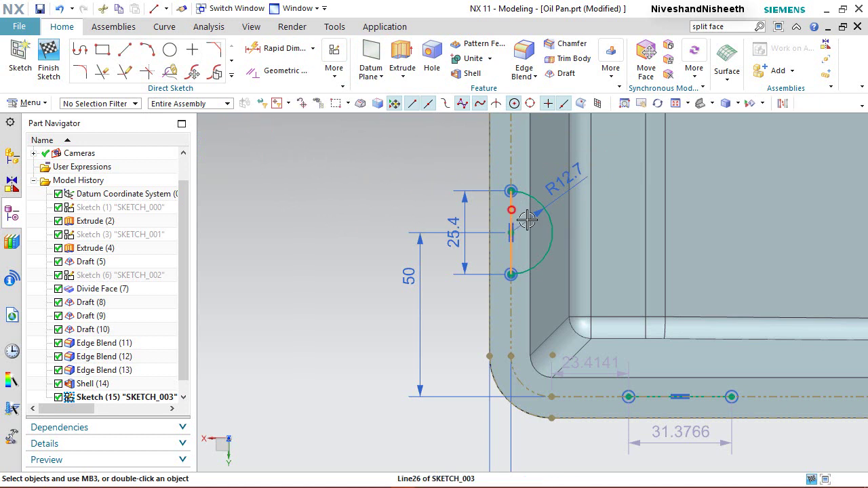
{"action": "left_click", "coordinate": [659, 397]}
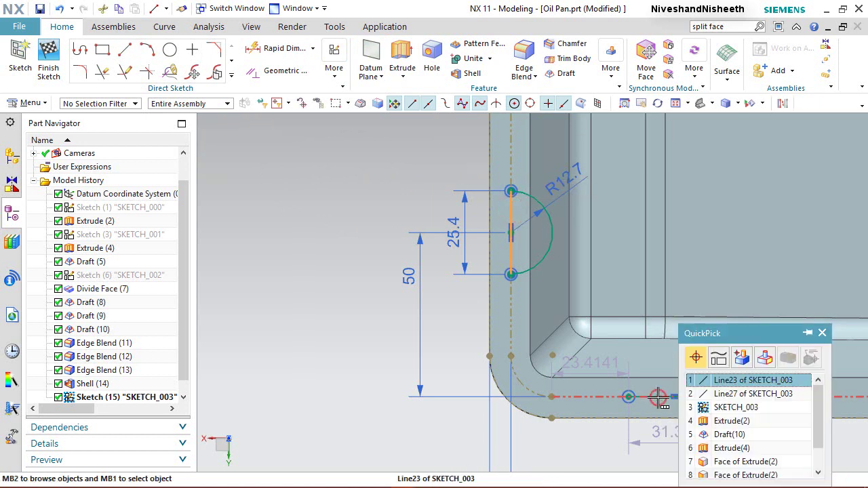
{"action": "left_click", "coordinate": [726, 390]}
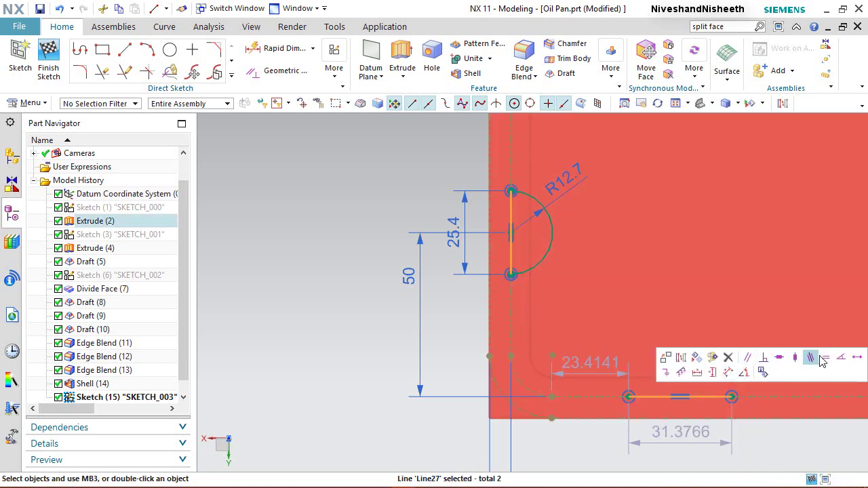
{"action": "left_click", "coordinate": [827, 359]}
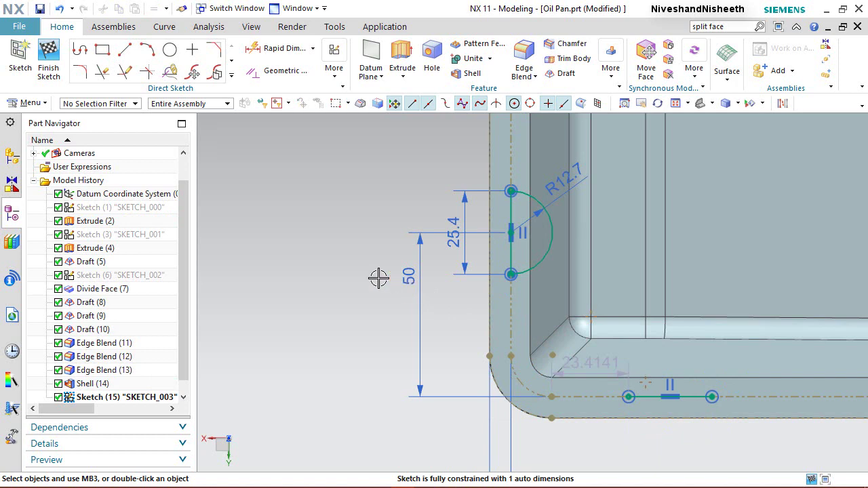
Dimension the short horizontal line's midpoint horizontally from the left end of the offset corner curve and set the distance to 40.5 mm.
{"action": "scroll", "coordinate": [333, 345], "scroll_direction": "down", "scroll_amount": 1}
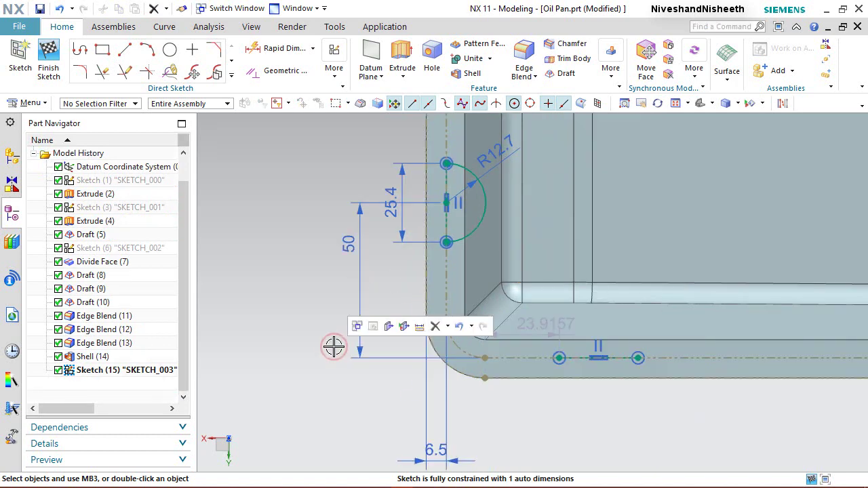
{"action": "left_click", "coordinate": [280, 48]}
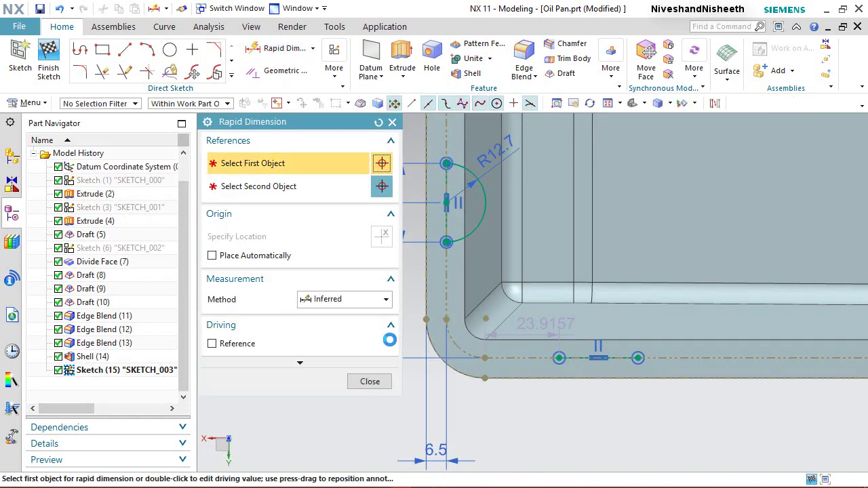
{"action": "scroll", "coordinate": [462, 366], "scroll_direction": "up", "scroll_amount": 1}
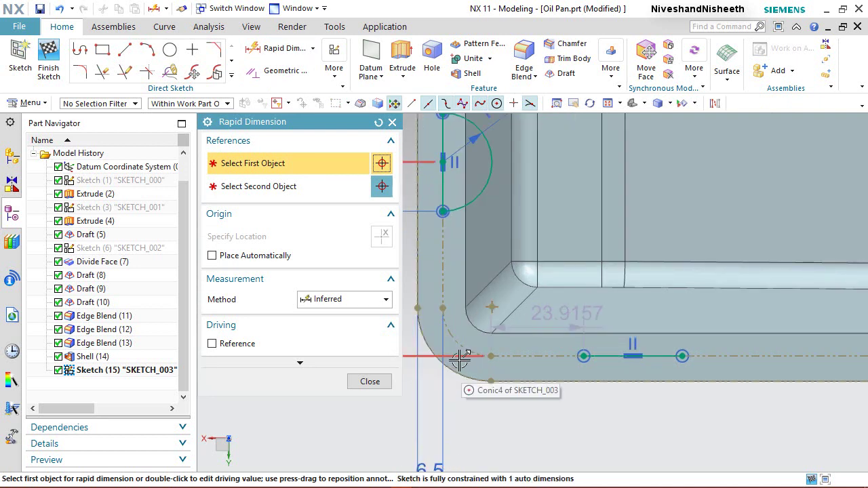
{"action": "left_click", "coordinate": [443, 312]}
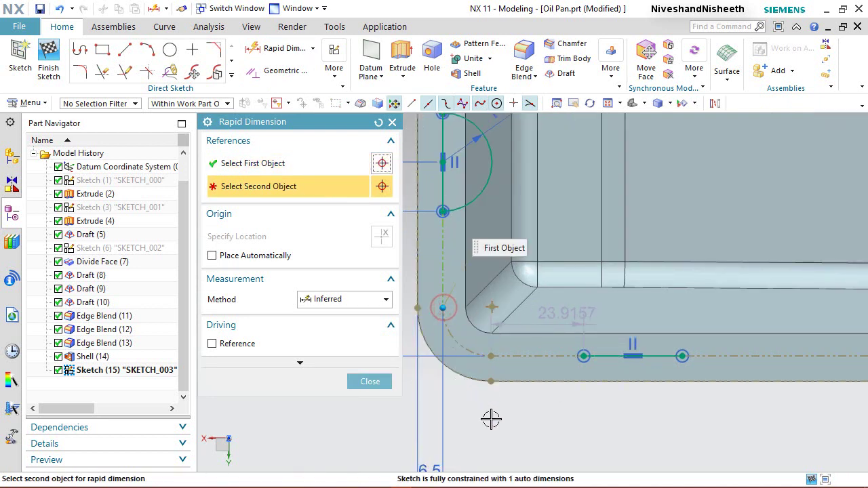
{"action": "left_click", "coordinate": [636, 356]}
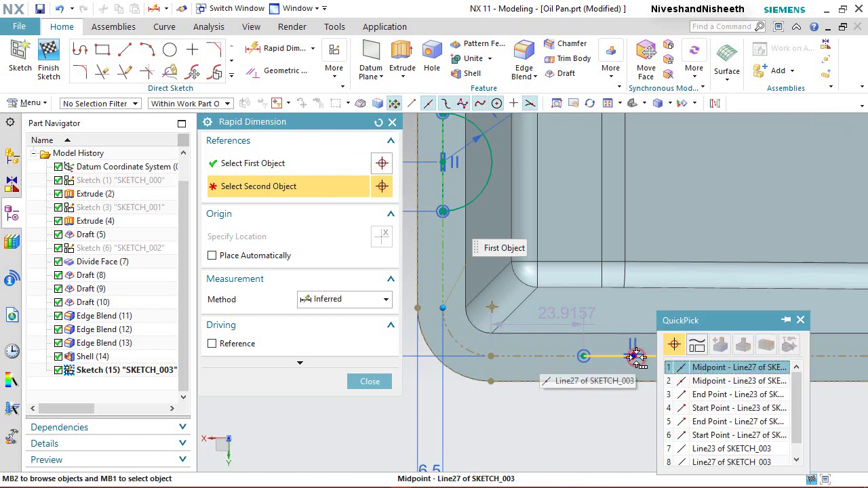
{"action": "left_click", "coordinate": [698, 367]}
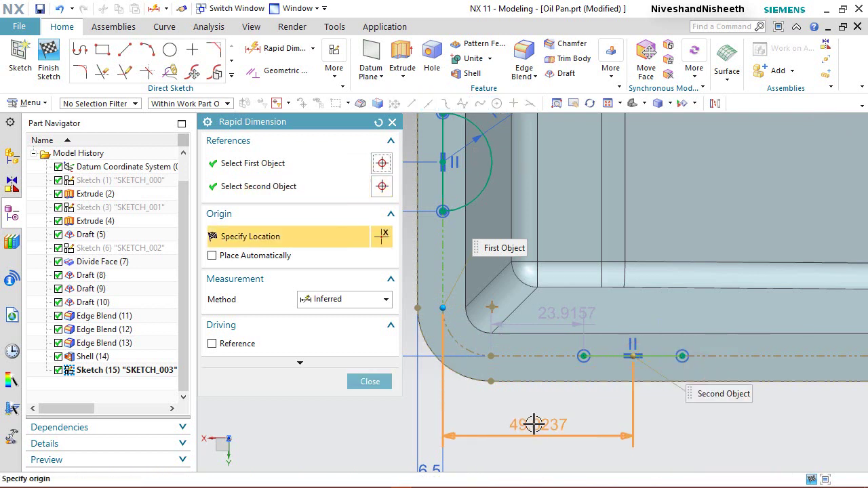
{"action": "left_click", "coordinate": [711, 424]}
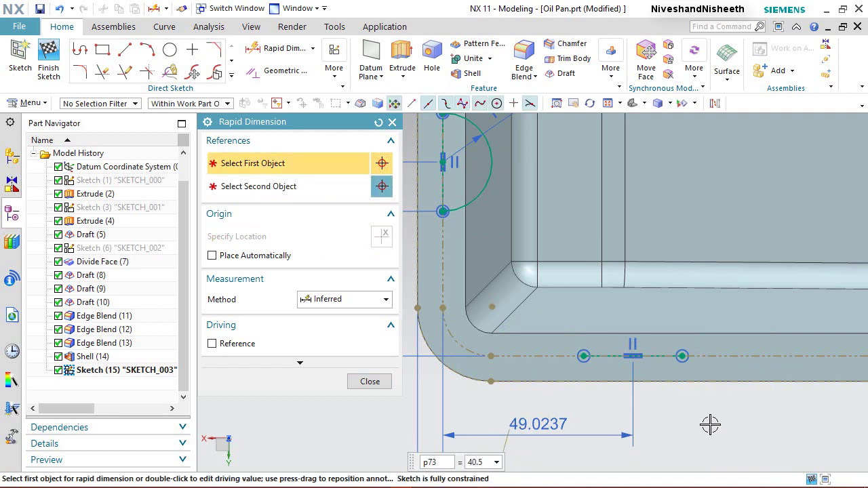
{"action": "key", "text": "Return"}
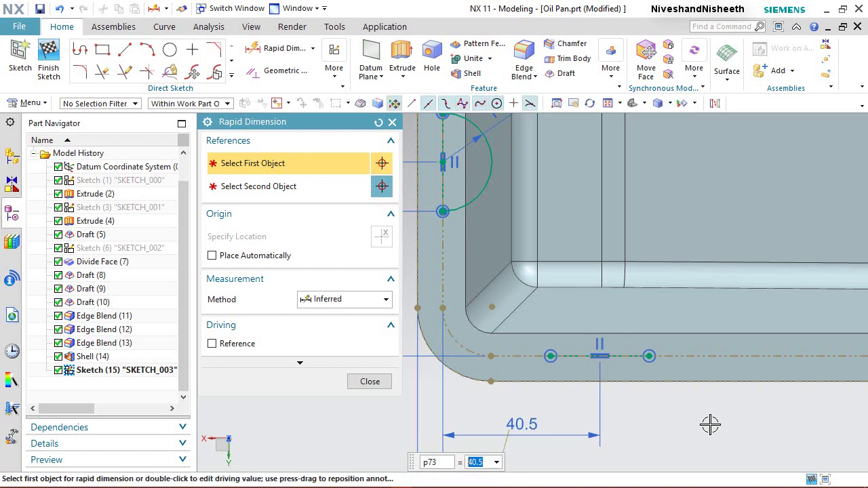
{"action": "left_click", "coordinate": [370, 382]}
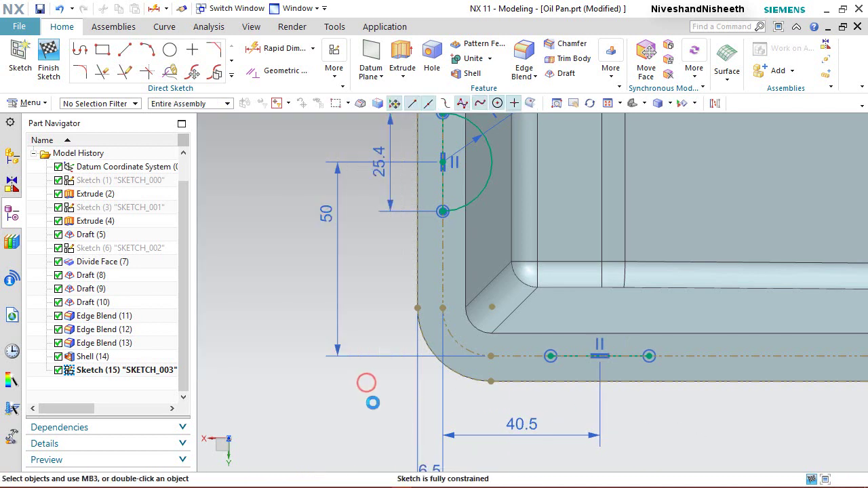
Draw an arc of about 13 mm radius between the short horizontal line's endpoints, bulging into the pan.
{"action": "left_click", "coordinate": [147, 50]}
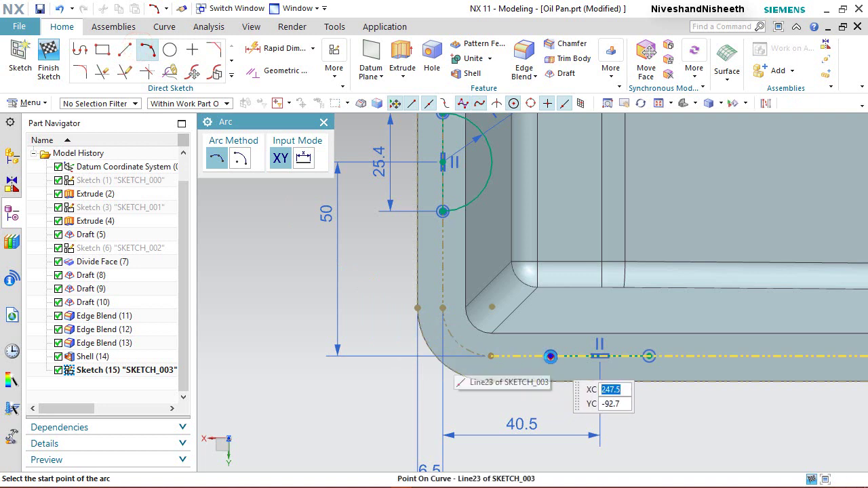
{"action": "left_click", "coordinate": [550, 356]}
{"action": "left_click", "coordinate": [592, 382]}
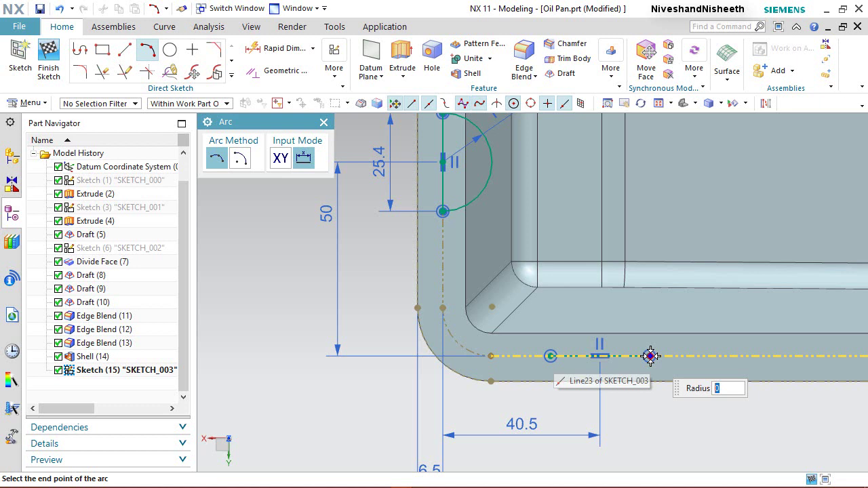
{"action": "left_click", "coordinate": [651, 356]}
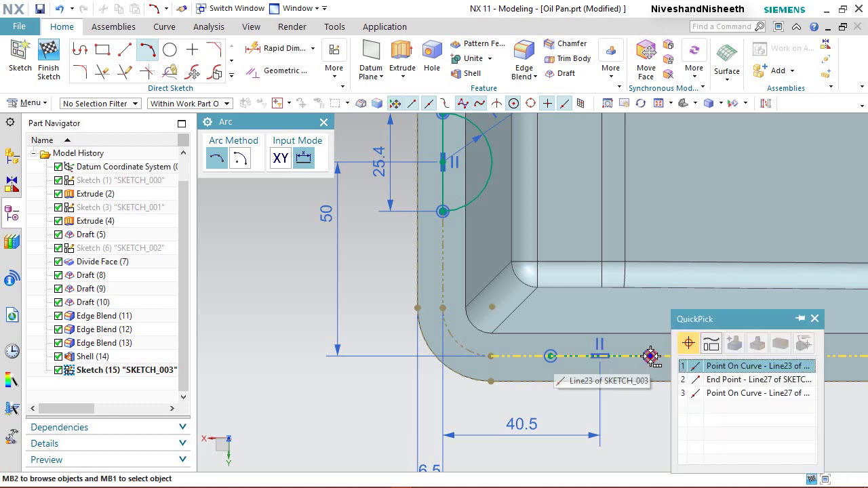
{"action": "left_click", "coordinate": [706, 380]}
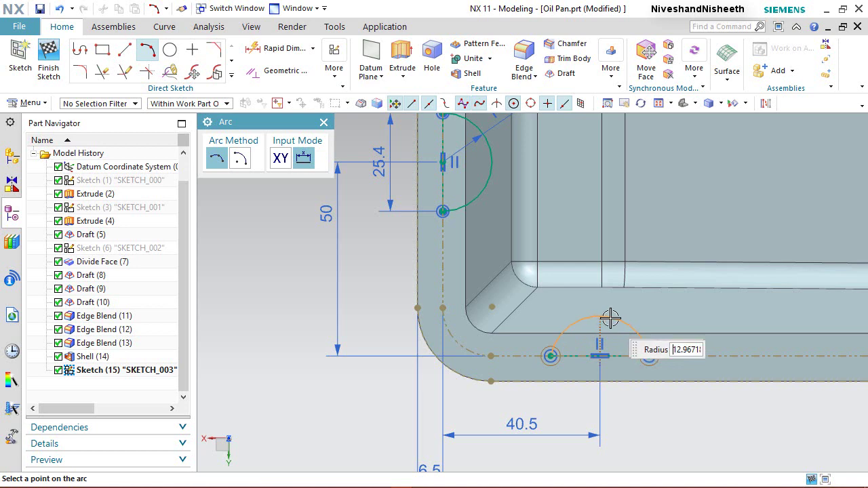
{"action": "left_click", "coordinate": [613, 318]}
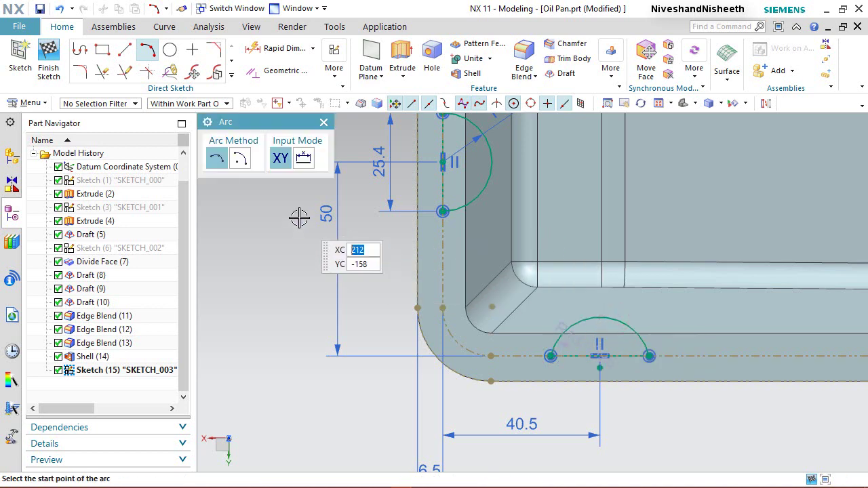
{"action": "right_click", "coordinate": [299, 217]}
{"action": "left_click", "coordinate": [343, 167]}
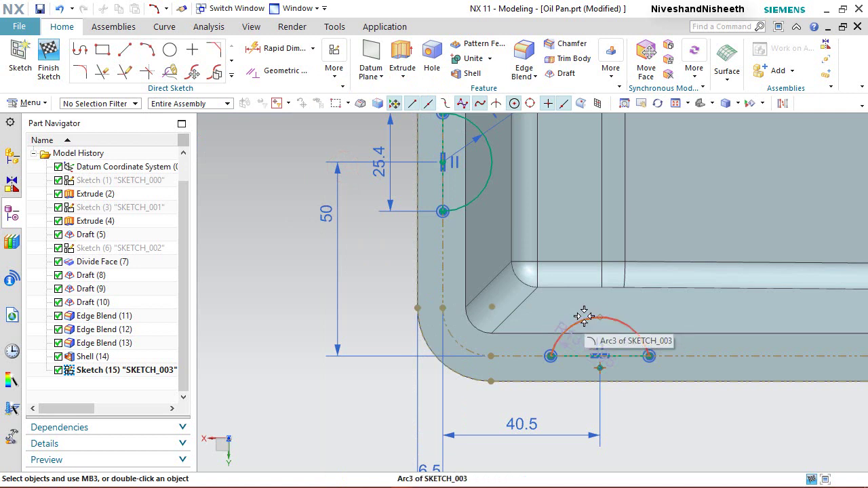
Constrain the new lower arc and the left arc to equal radius.
{"action": "left_click", "coordinate": [584, 316]}
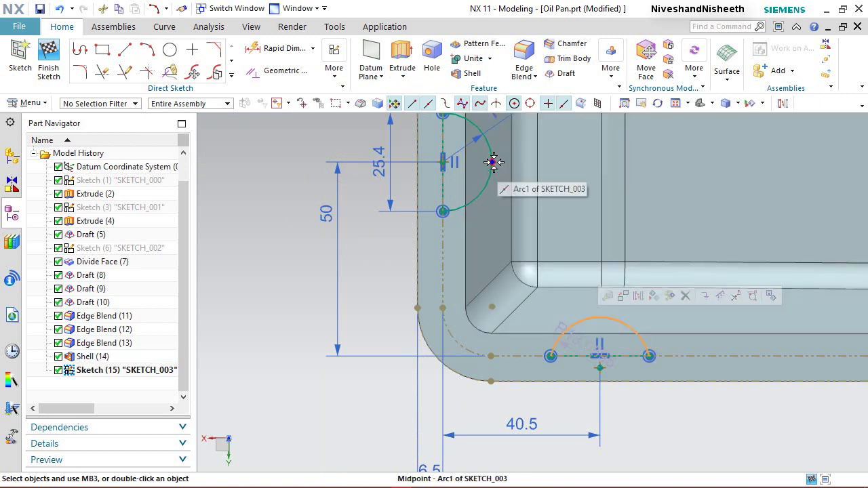
{"action": "left_click", "coordinate": [487, 184]}
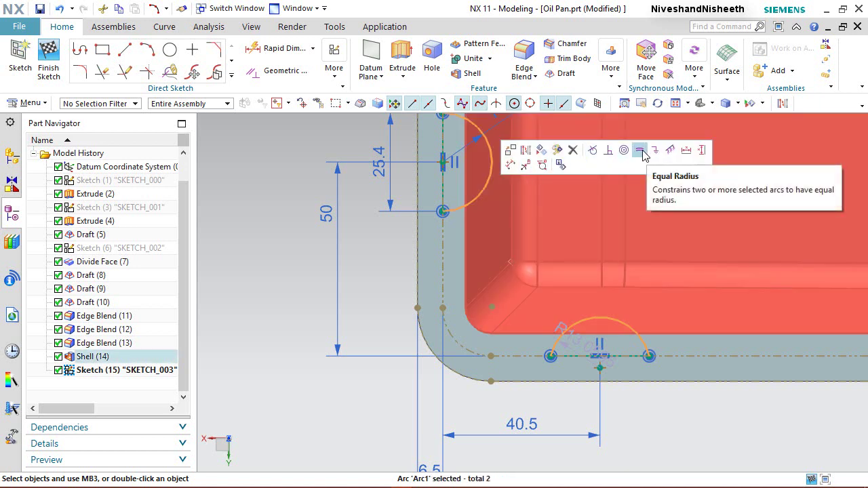
{"action": "left_click", "coordinate": [646, 152]}
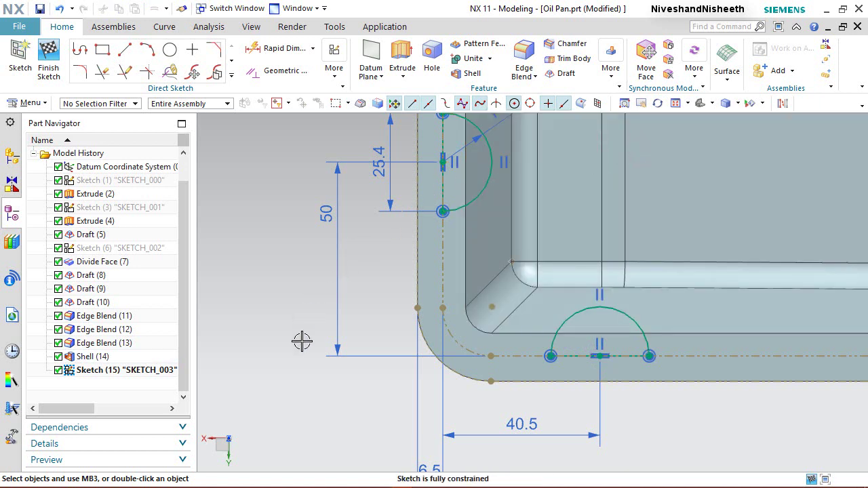
{"action": "left_click", "coordinate": [301, 344]}
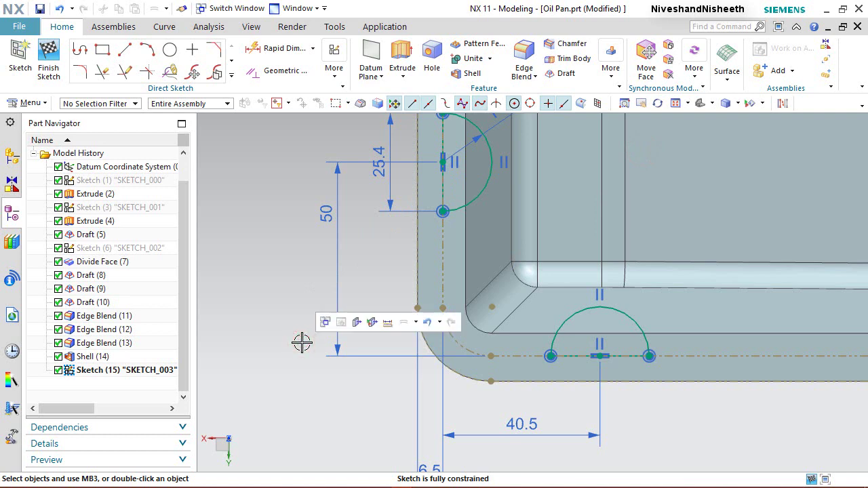
Start a Pattern Curve with the left semicircular profile's arc and closing line as the curves to pattern.
{"action": "left_click", "coordinate": [232, 79]}
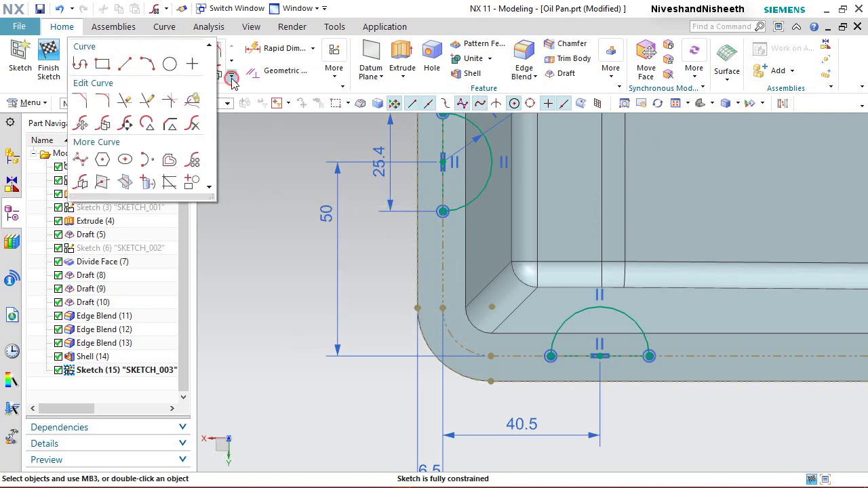
{"action": "left_click", "coordinate": [195, 163]}
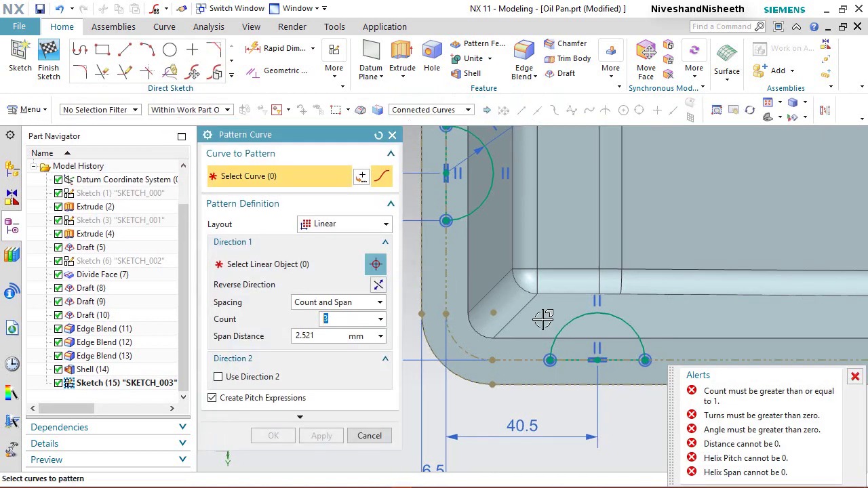
{"action": "left_click", "coordinate": [855, 377]}
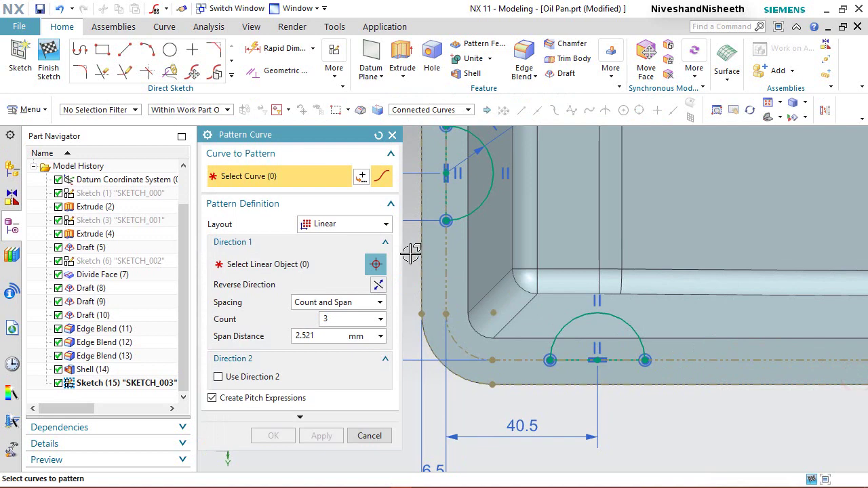
{"action": "scroll", "coordinate": [408, 250], "scroll_direction": "down", "scroll_amount": 2}
{"action": "scroll", "coordinate": [538, 270], "scroll_direction": "up", "scroll_amount": 2}
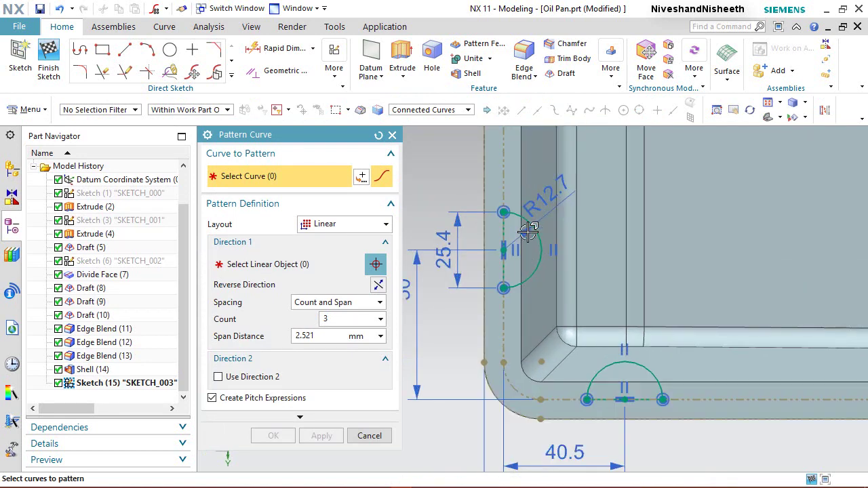
{"action": "left_click", "coordinate": [538, 269]}
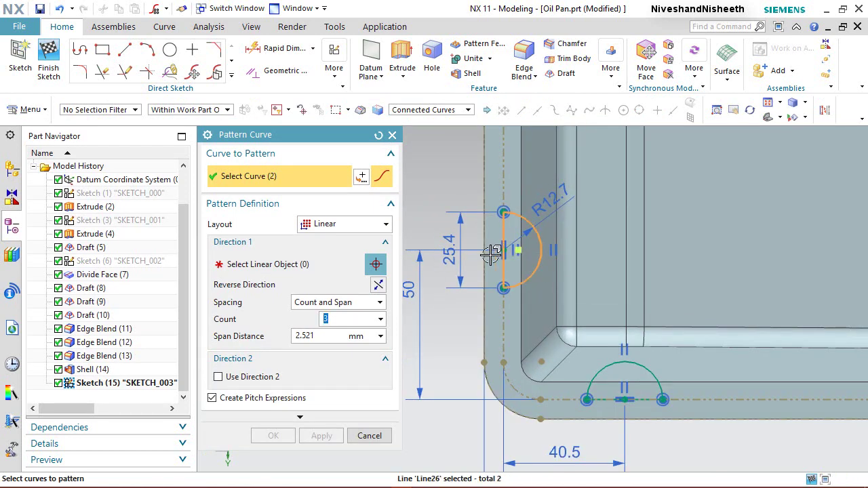
Pattern the left semicircular profile linearly along the long offset reference line, direction reversed, using Count and Pitch with count 4 and pitch 130 mm.
{"action": "left_click", "coordinate": [232, 267]}
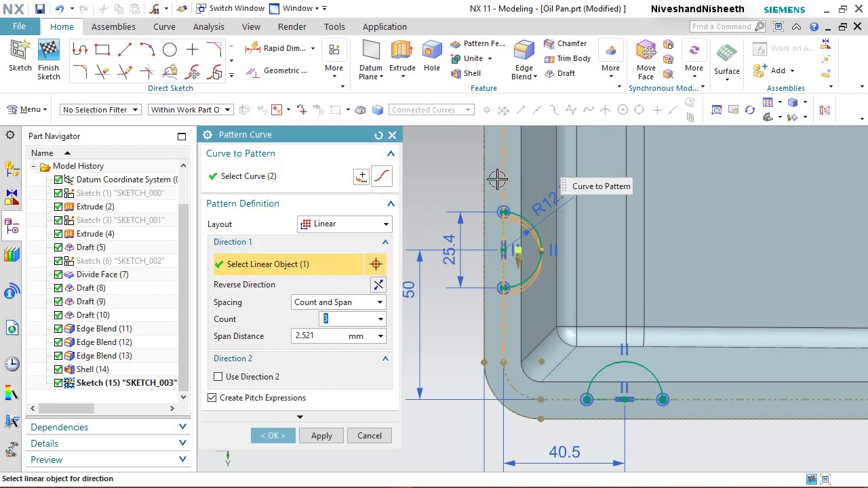
{"action": "left_click", "coordinate": [377, 286]}
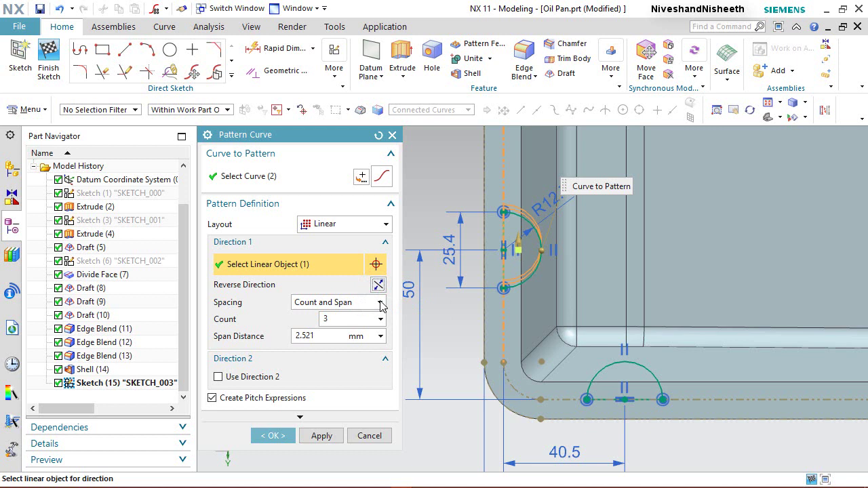
{"action": "left_click", "coordinate": [381, 304]}
{"action": "left_click", "coordinate": [354, 317]}
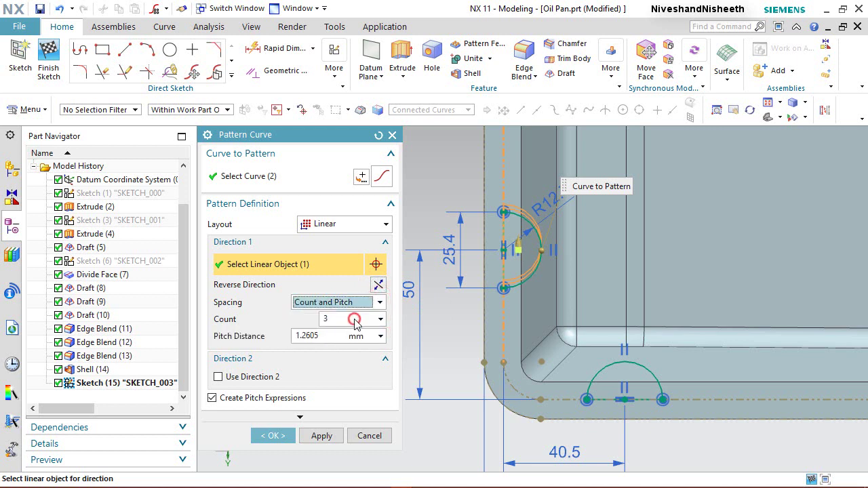
{"action": "left_click", "coordinate": [338, 318]}
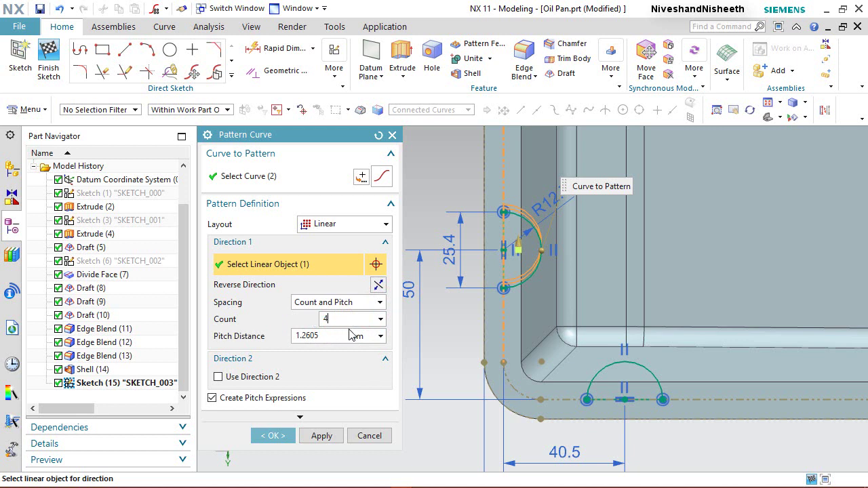
{"action": "left_click", "coordinate": [338, 336]}
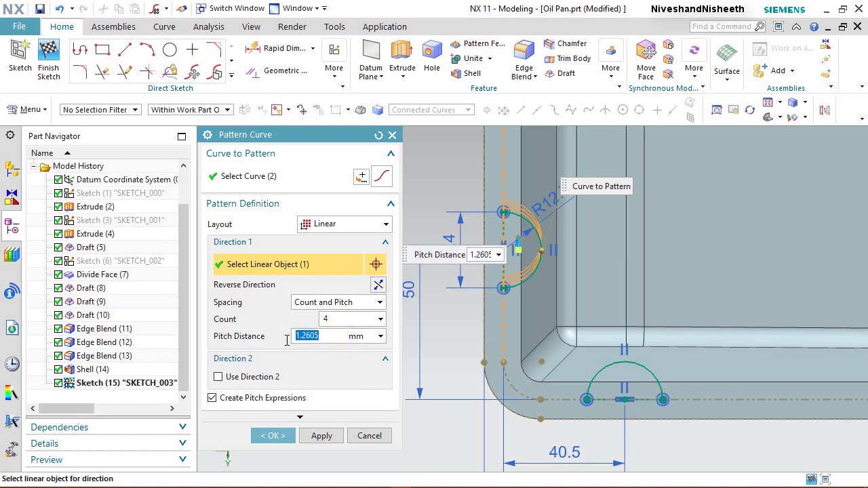
{"action": "key", "text": "Return"}
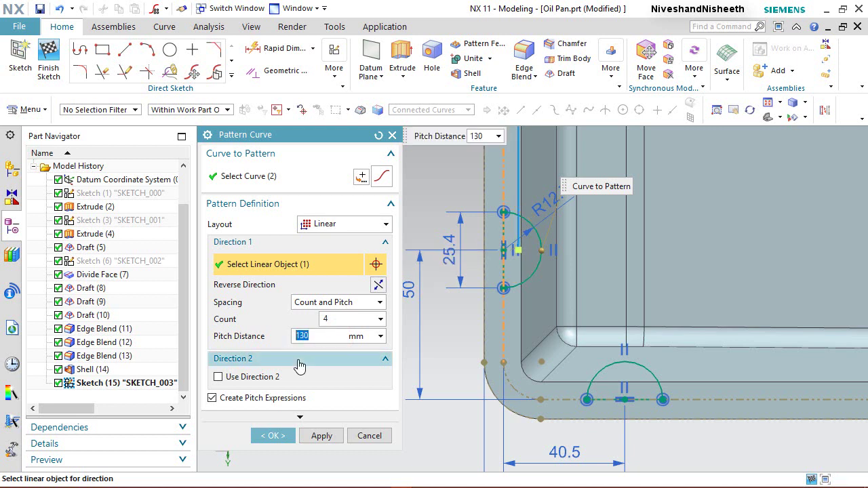
{"action": "left_click", "coordinate": [322, 437]}
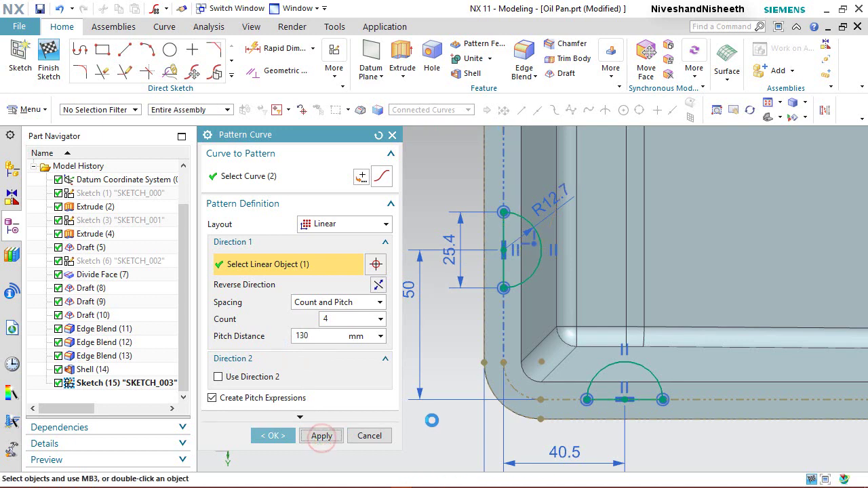
Pattern the lower semicircular profile's arc and closing line along the short offset reference line with count 3 and pitch 80 mm.
{"action": "scroll", "coordinate": [468, 394], "scroll_direction": "down", "scroll_amount": 6}
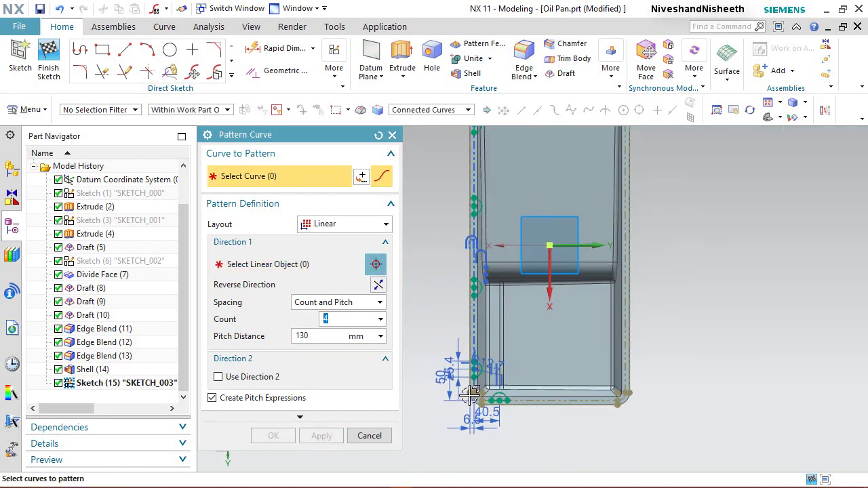
{"action": "scroll", "coordinate": [463, 201], "scroll_direction": "up", "scroll_amount": 4}
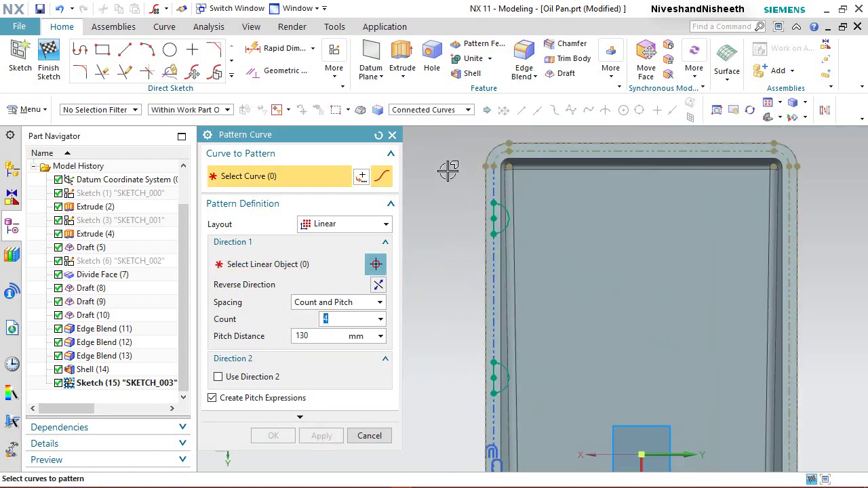
{"action": "scroll", "coordinate": [447, 170], "scroll_direction": "down", "scroll_amount": 3}
{"action": "scroll", "coordinate": [494, 430], "scroll_direction": "up", "scroll_amount": 5}
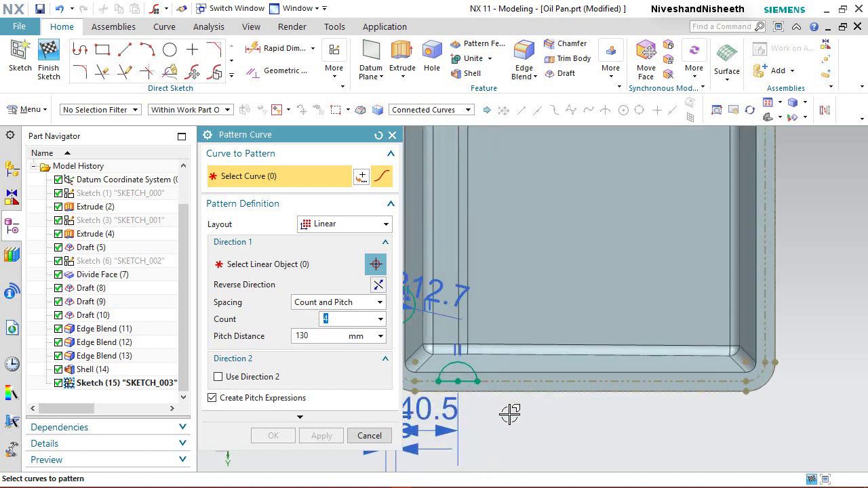
{"action": "scroll", "coordinate": [510, 413], "scroll_direction": "up", "scroll_amount": 1}
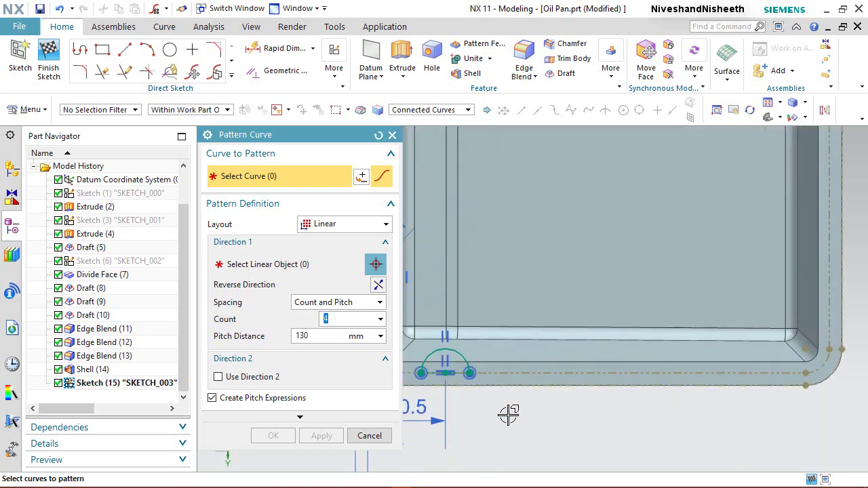
{"action": "left_click", "coordinate": [462, 349]}
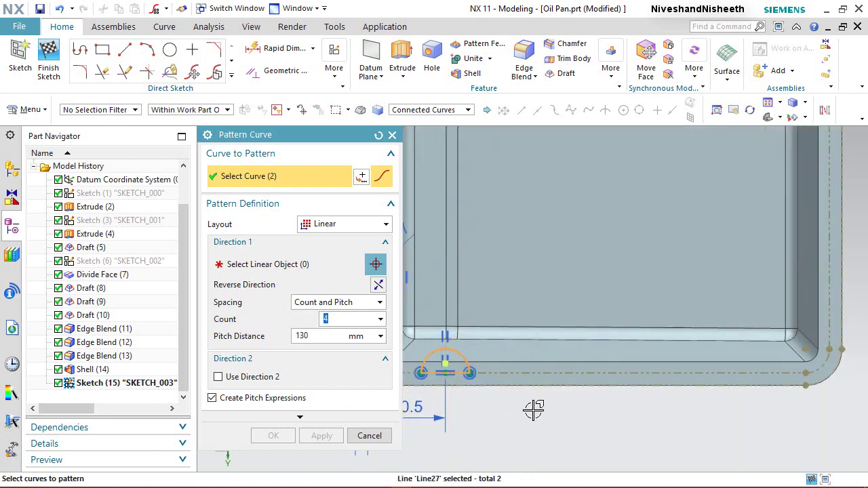
{"action": "middle_click", "coordinate": [533, 410]}
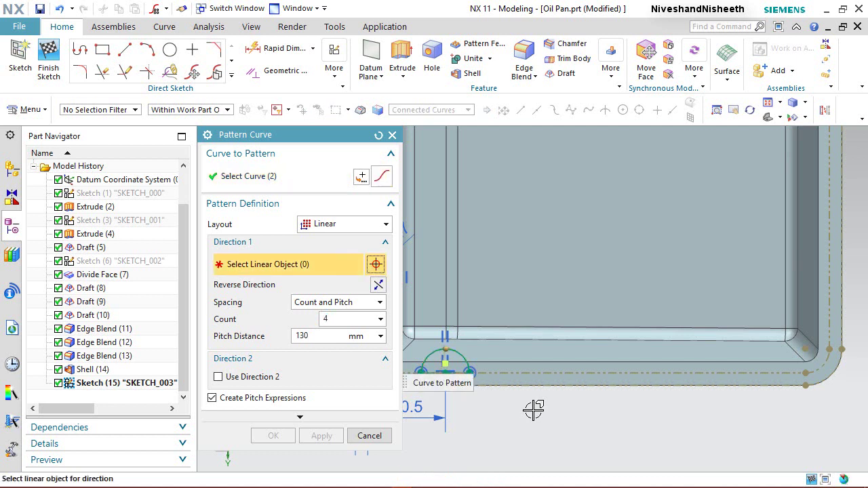
{"action": "left_click", "coordinate": [579, 373]}
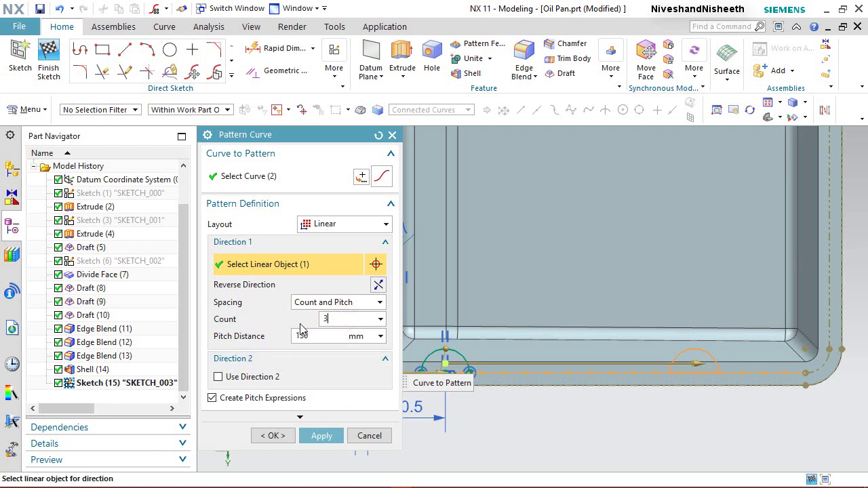
{"action": "left_click", "coordinate": [322, 333]}
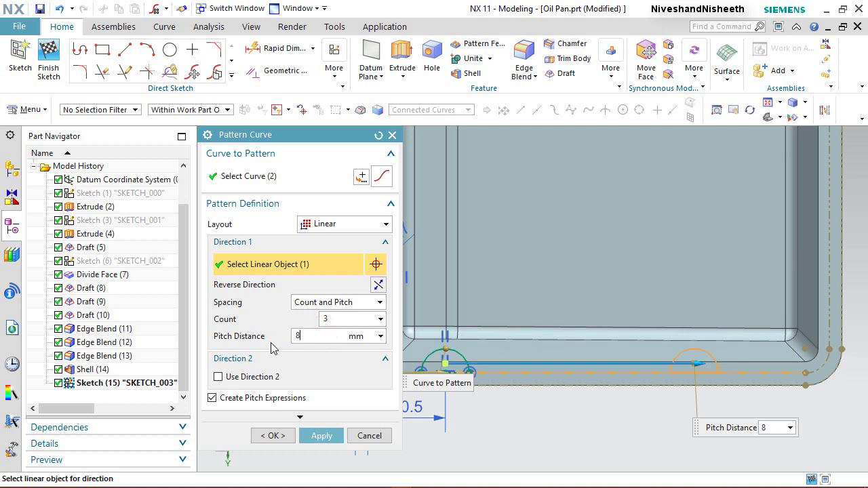
{"action": "key", "text": "Return"}
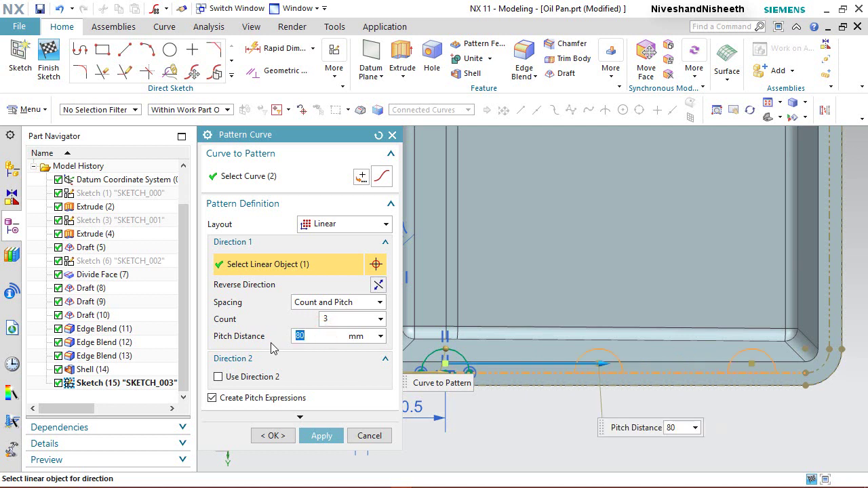
{"action": "left_click", "coordinate": [274, 435]}
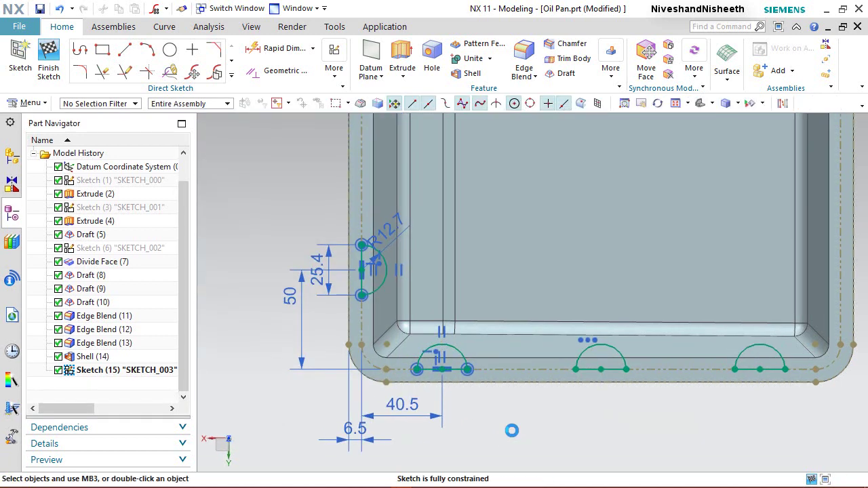
In an isometric view, draw a line across the pan between the midpoints of the two long outer rim lines.
{"action": "left_click", "coordinate": [133, 57]}
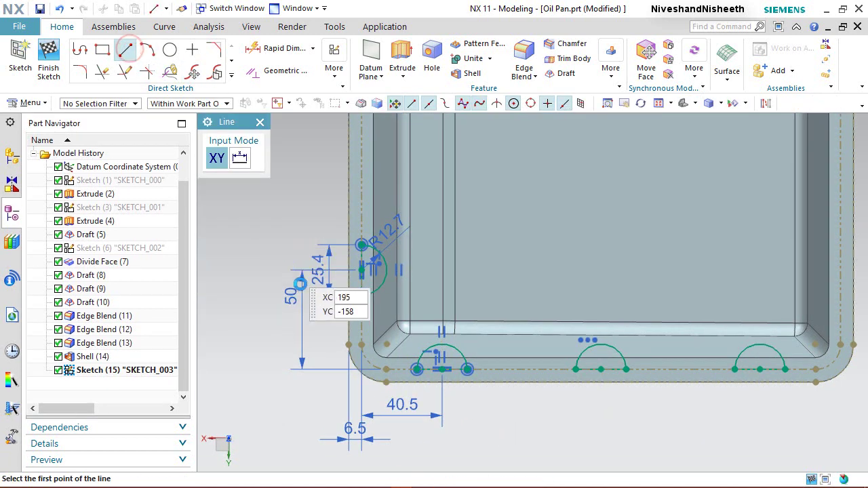
{"action": "scroll", "coordinate": [366, 363], "scroll_direction": "down", "scroll_amount": 5}
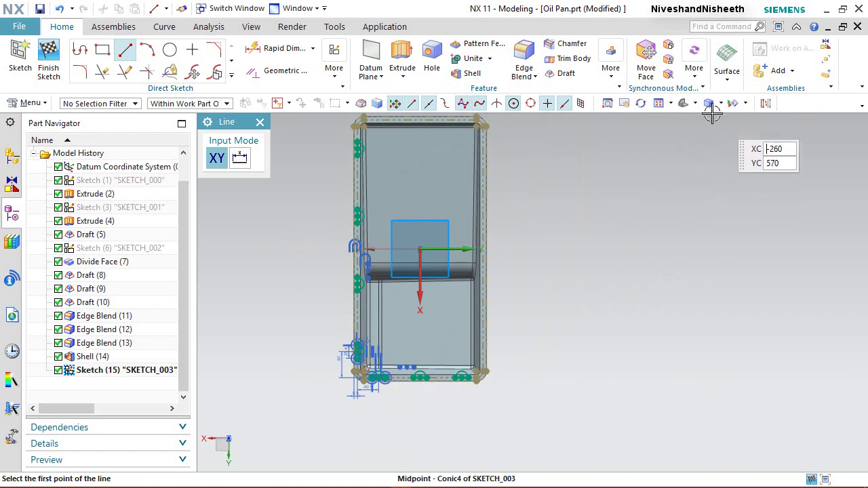
{"action": "left_click", "coordinate": [707, 104]}
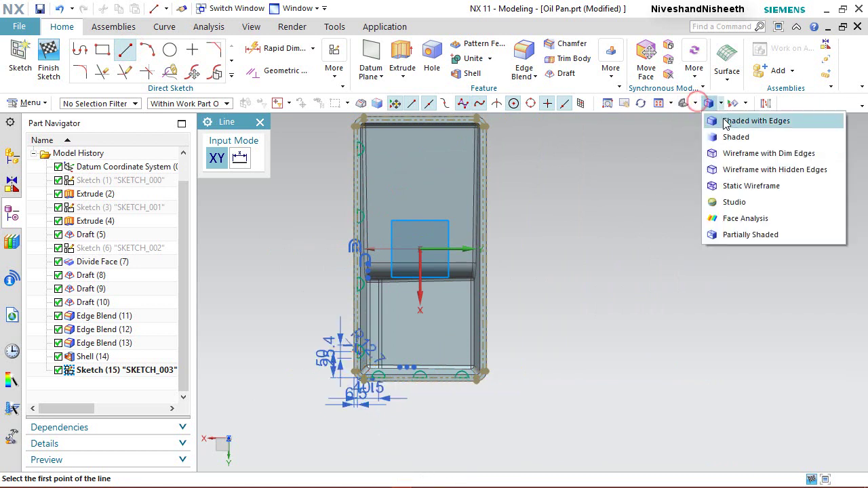
{"action": "left_click", "coordinate": [695, 103]}
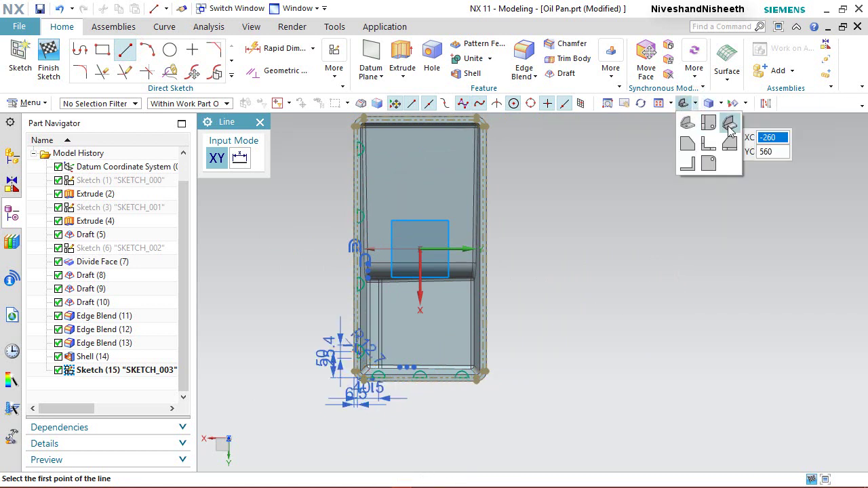
{"action": "left_click", "coordinate": [727, 126]}
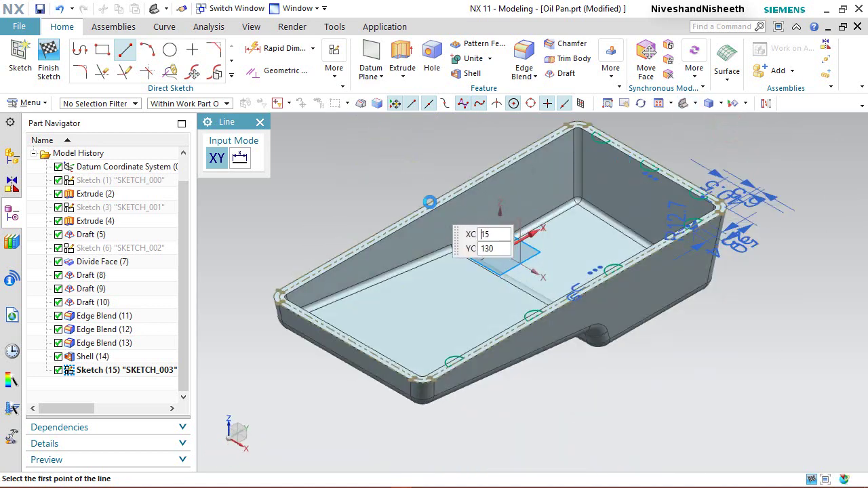
{"action": "scroll", "coordinate": [427, 203], "scroll_direction": "up", "scroll_amount": 5}
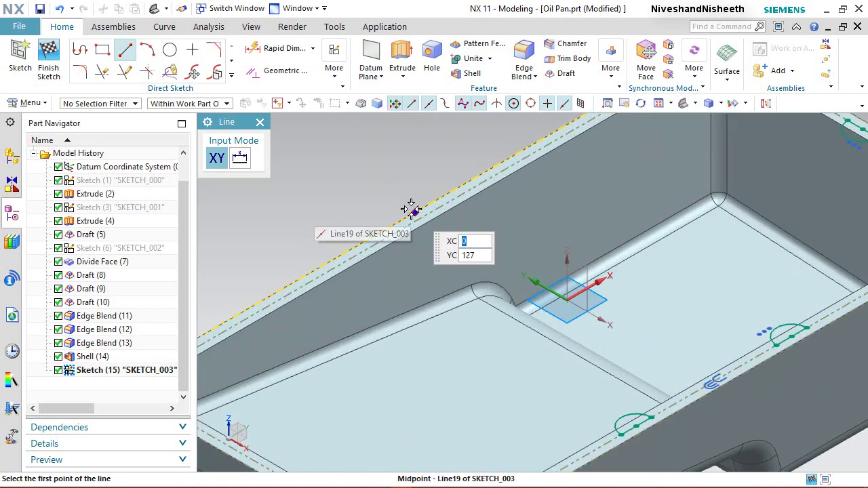
{"action": "left_click", "coordinate": [411, 210]}
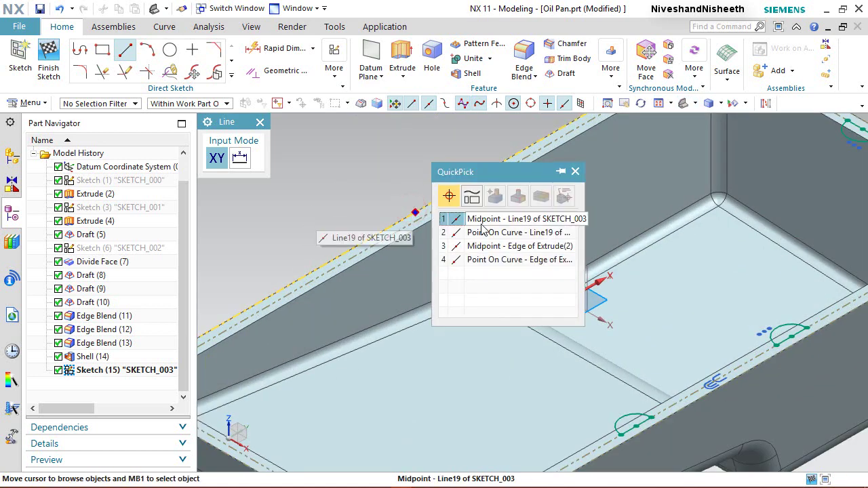
{"action": "left_click", "coordinate": [459, 192]}
{"action": "scroll", "coordinate": [477, 221], "scroll_direction": "down", "scroll_amount": 4}
{"action": "scroll", "coordinate": [632, 340], "scroll_direction": "up", "scroll_amount": 5}
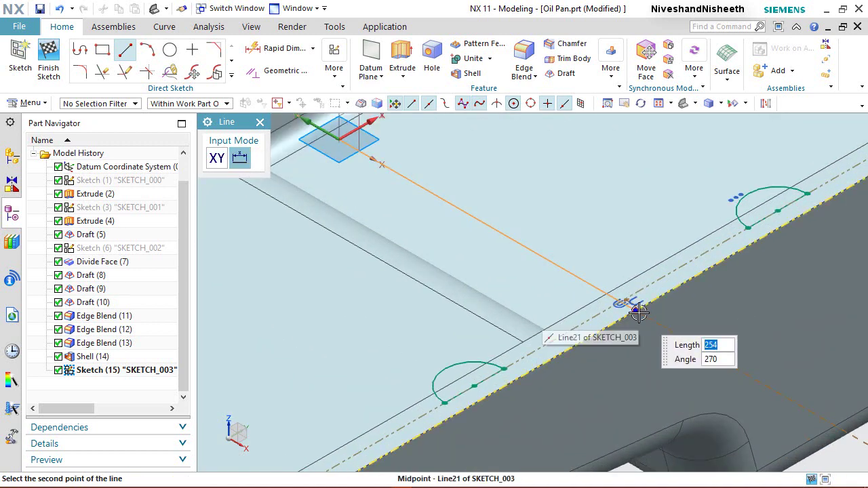
{"action": "left_click", "coordinate": [639, 311]}
{"action": "left_click", "coordinate": [711, 322]}
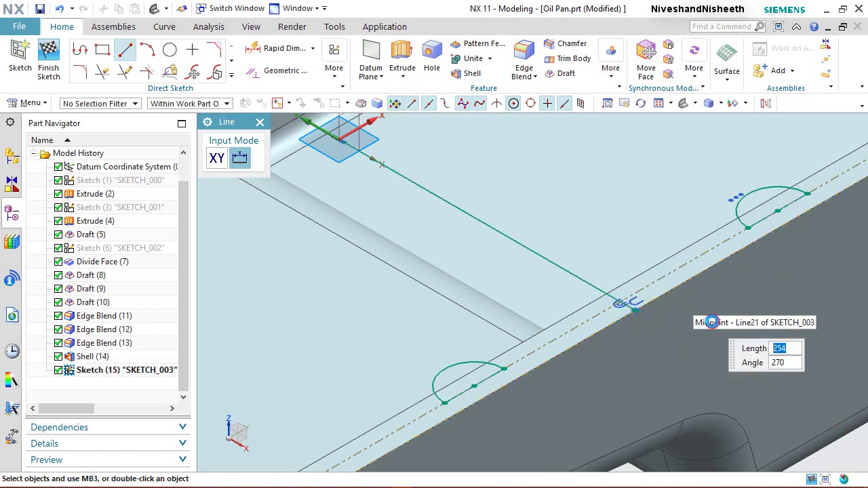
Finish the Line command and convert the line across the pan to a reference line.
{"action": "scroll", "coordinate": [678, 316], "scroll_direction": "down", "scroll_amount": 3}
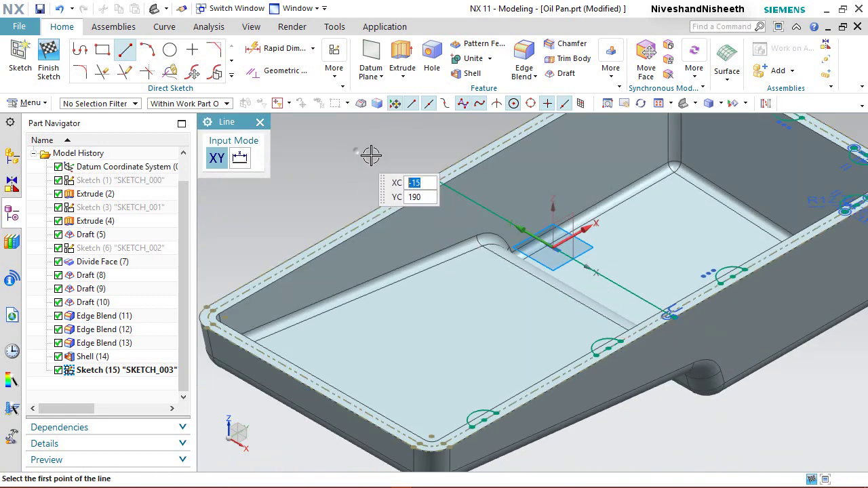
{"action": "right_click", "coordinate": [351, 136]}
{"action": "left_click", "coordinate": [385, 167]}
{"action": "left_click", "coordinate": [485, 209]}
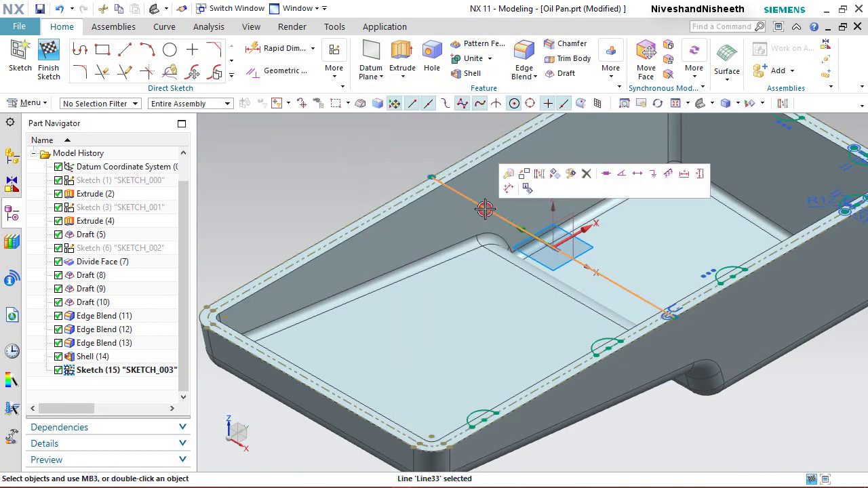
{"action": "left_click", "coordinate": [539, 174]}
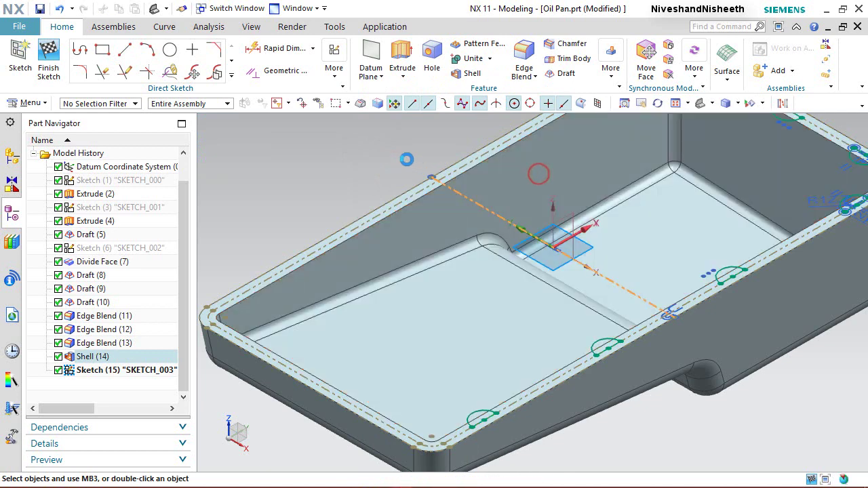
Mirror the three semicircular profiles on the short rim side about the crosswise reference line, selecting them as Connected Curves.
{"action": "left_click", "coordinate": [232, 79]}
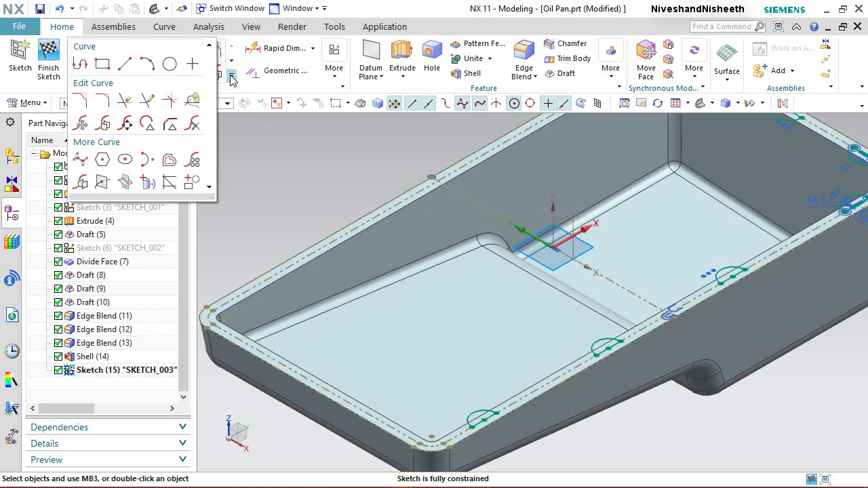
{"action": "left_click", "coordinate": [84, 183]}
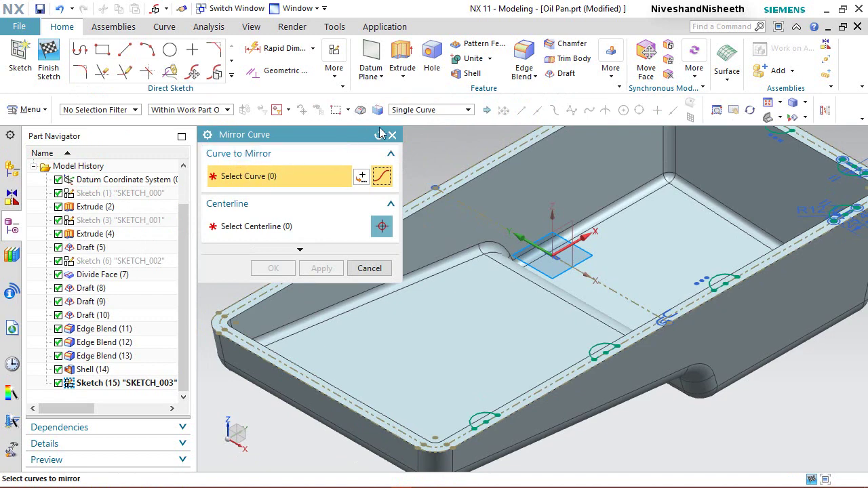
{"action": "left_click", "coordinate": [429, 110]}
{"action": "left_click", "coordinate": [428, 130]}
{"action": "middle_click_drag", "start_coordinate": [444, 197], "coordinate": [555, 192]}
{"action": "scroll", "coordinate": [555, 192], "scroll_direction": "up", "scroll_amount": 5}
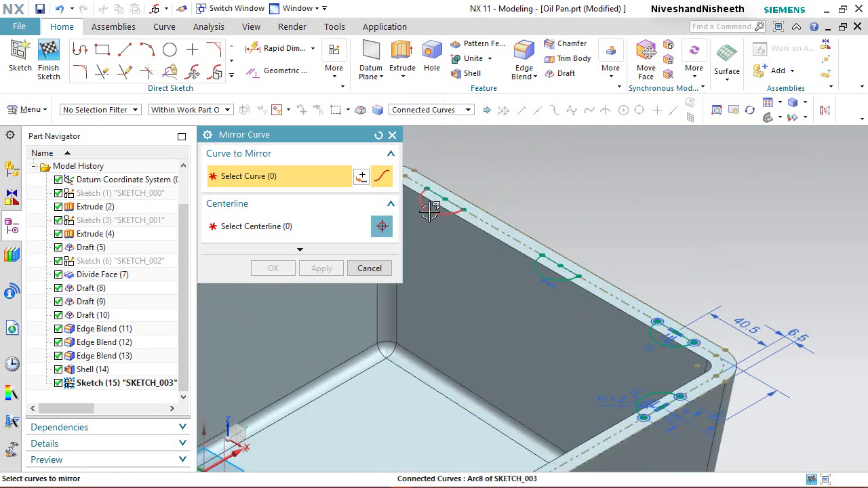
{"action": "left_click", "coordinate": [453, 211]}
{"action": "left_click", "coordinate": [538, 277]}
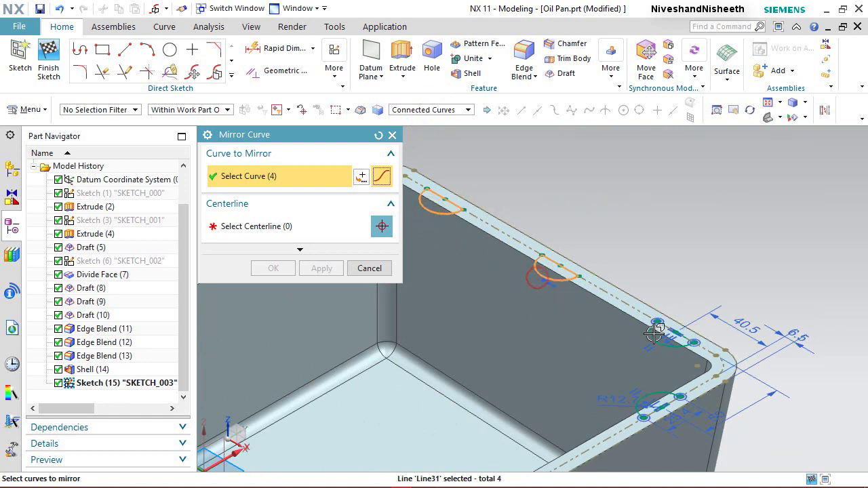
{"action": "left_click", "coordinate": [250, 226]}
{"action": "key", "text": "ctrl+f"}
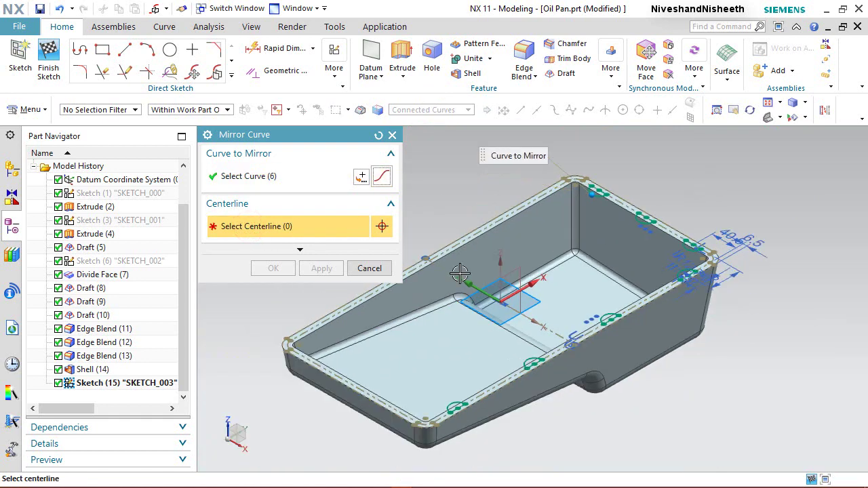
{"action": "left_click", "coordinate": [453, 273]}
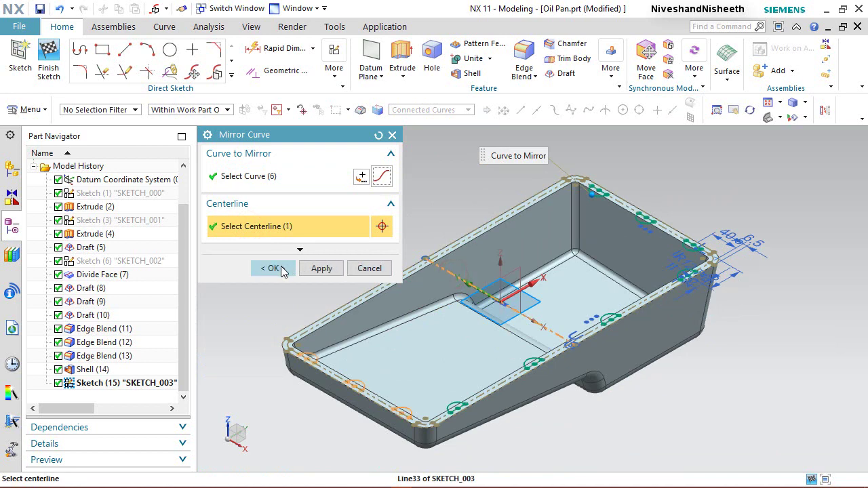
{"action": "left_click", "coordinate": [275, 268]}
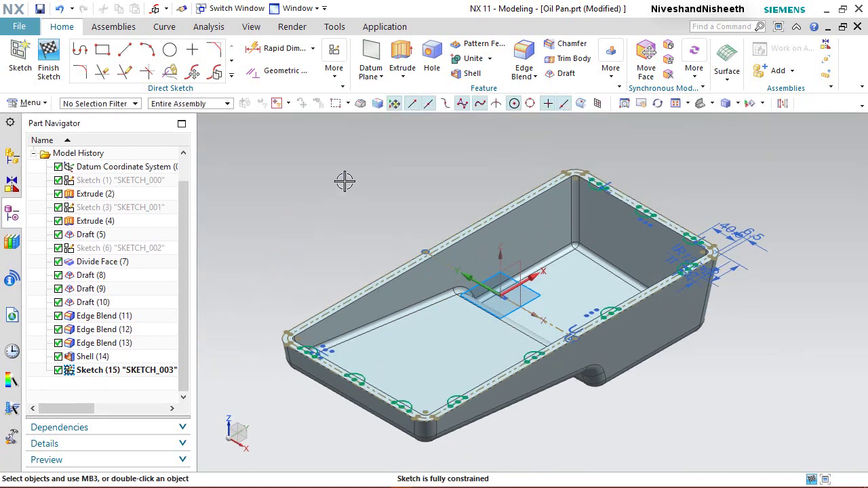
Draw a line lengthwise through the pan between the midpoints of the two short outer rim lines.
{"action": "middle_click_drag", "start_coordinate": [344, 181], "coordinate": [374, 178], "text": "shift"}
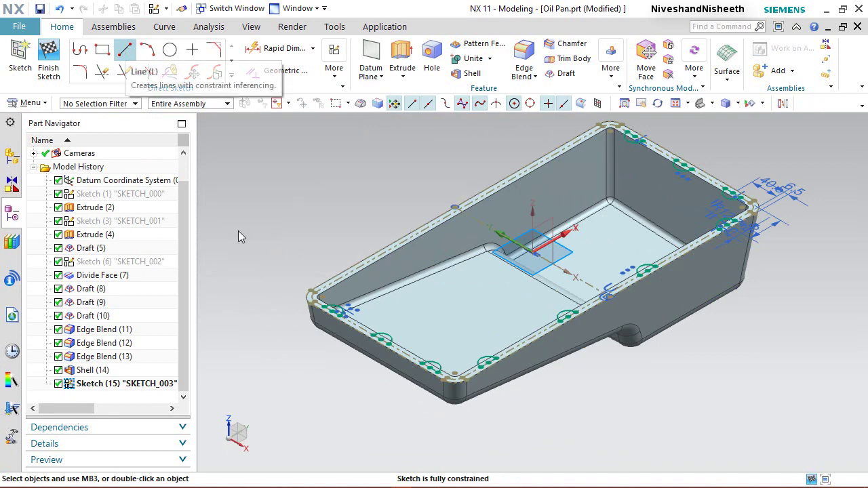
{"action": "key", "text": "l"}
{"action": "scroll", "coordinate": [332, 308], "scroll_direction": "up", "scroll_amount": 5}
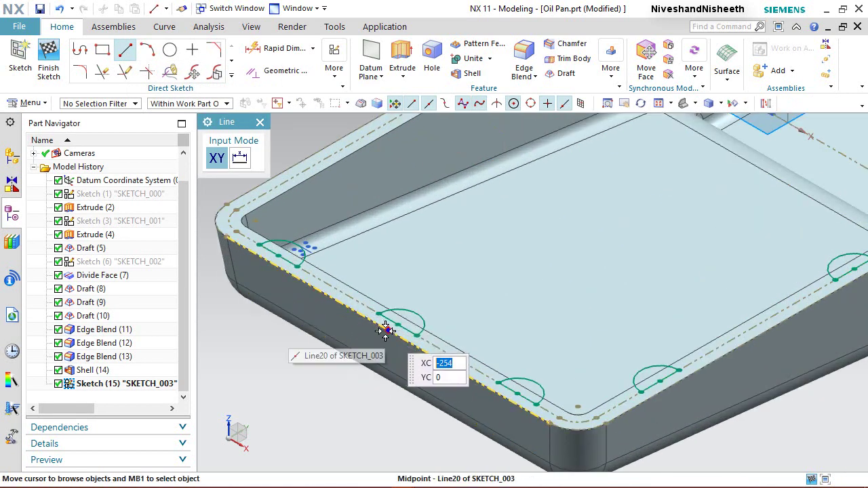
{"action": "left_click", "coordinate": [385, 330]}
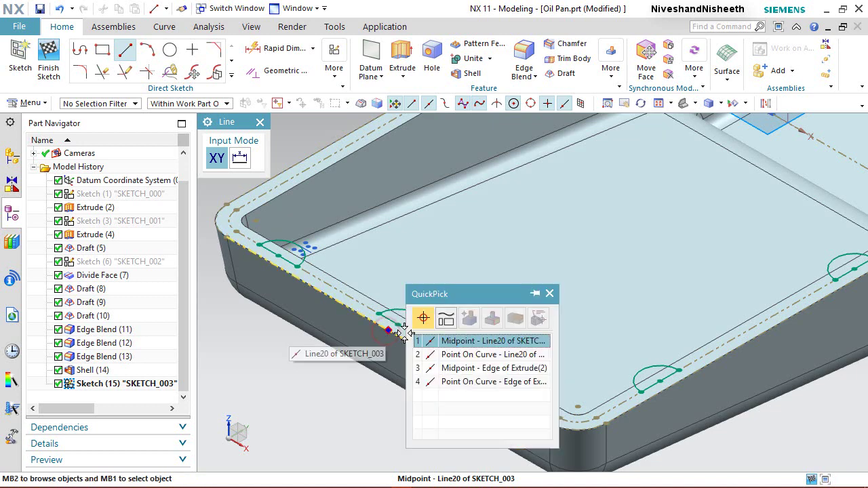
{"action": "left_click", "coordinate": [418, 348]}
{"action": "scroll", "coordinate": [418, 349], "scroll_direction": "down", "scroll_amount": 6}
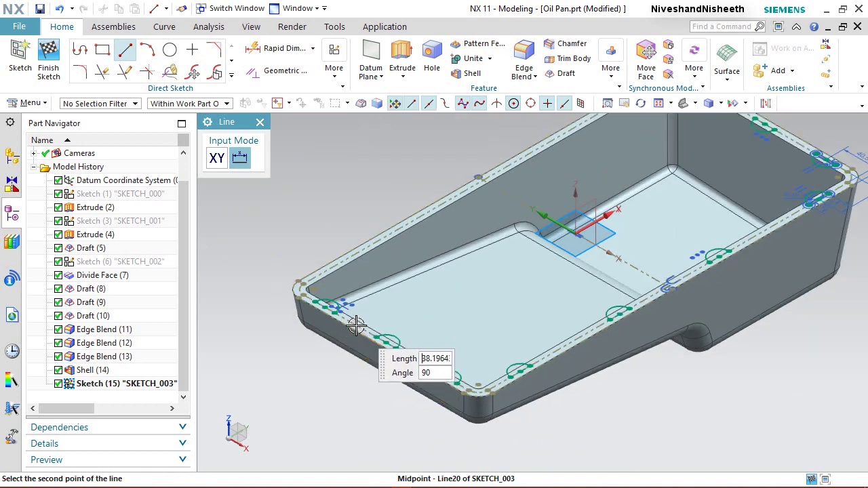
{"action": "scroll", "coordinate": [675, 150], "scroll_direction": "up", "scroll_amount": 2}
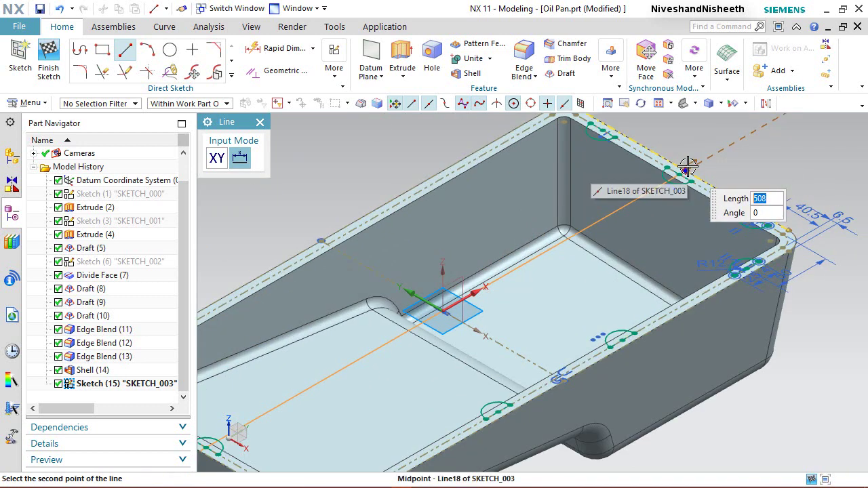
{"action": "left_click", "coordinate": [687, 167]}
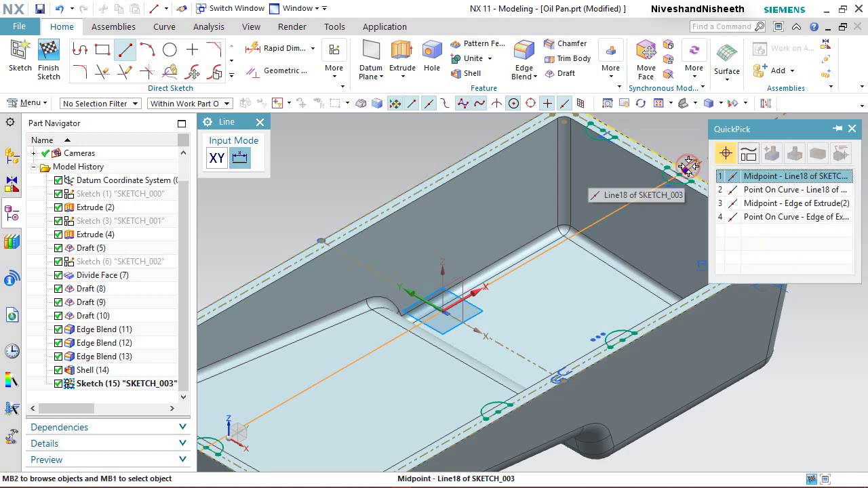
{"action": "left_click", "coordinate": [747, 175]}
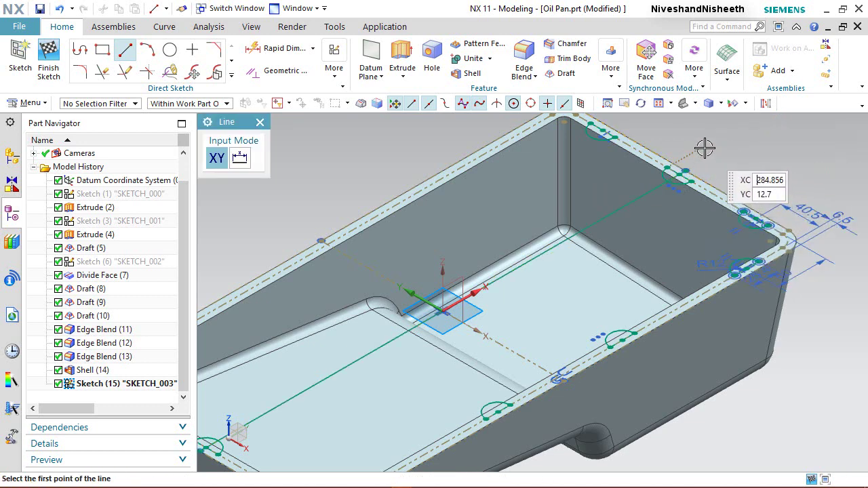
{"action": "right_click", "coordinate": [708, 143]}
{"action": "left_click", "coordinate": [732, 167]}
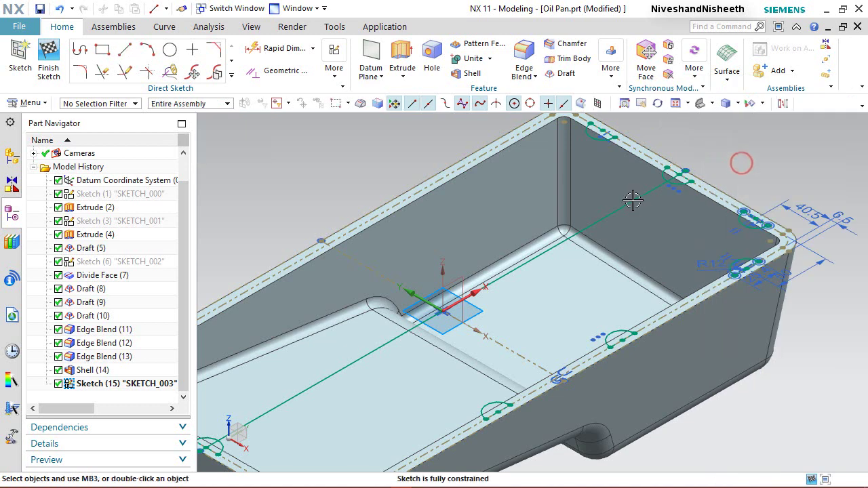
Convert the lengthwise line through the pan to a reference line.
{"action": "left_click", "coordinate": [632, 198]}
{"action": "left_click", "coordinate": [687, 166]}
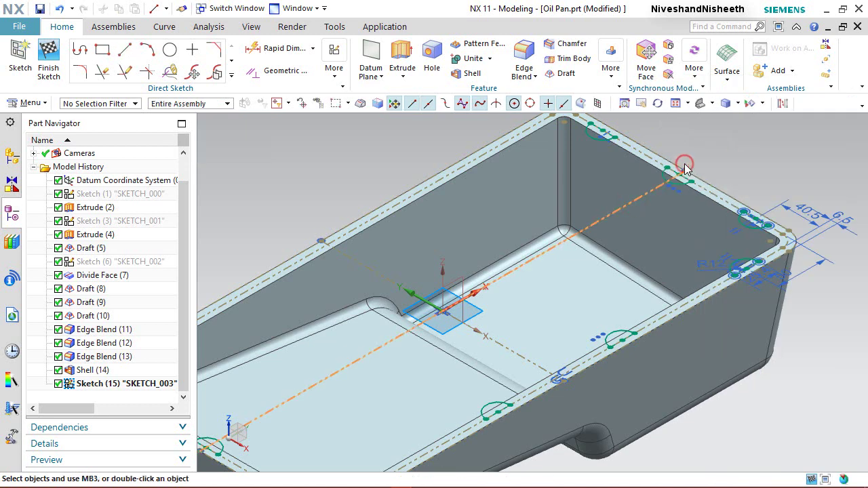
{"action": "left_click", "coordinate": [306, 138]}
Mirror the four semicircular profiles on the long rim side about the lengthwise reference line.
{"action": "left_click", "coordinate": [232, 77]}
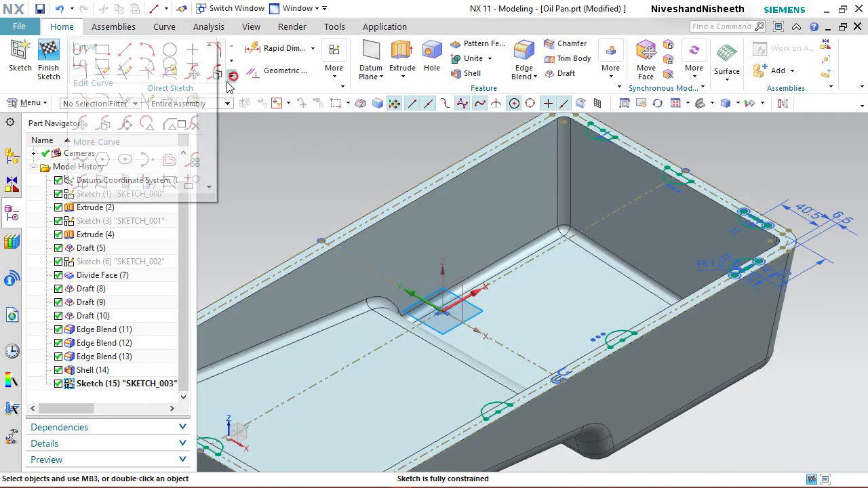
{"action": "left_click", "coordinate": [82, 183]}
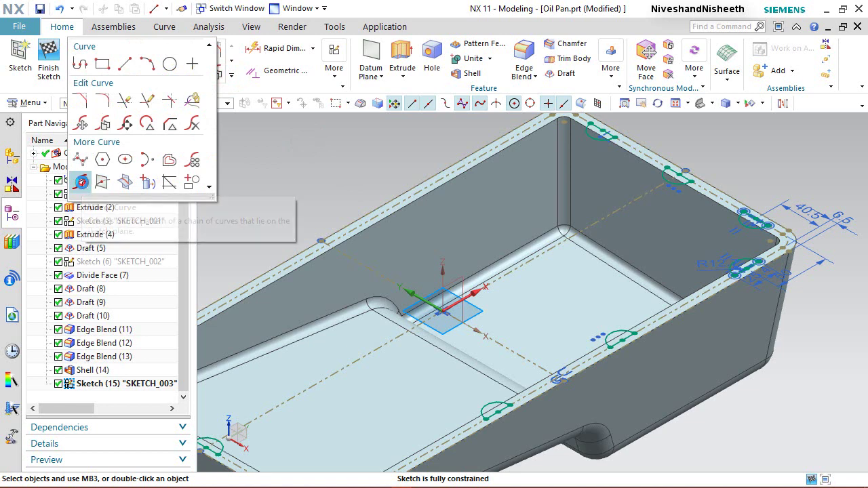
{"action": "scroll", "coordinate": [733, 258], "scroll_direction": "up", "scroll_amount": 3}
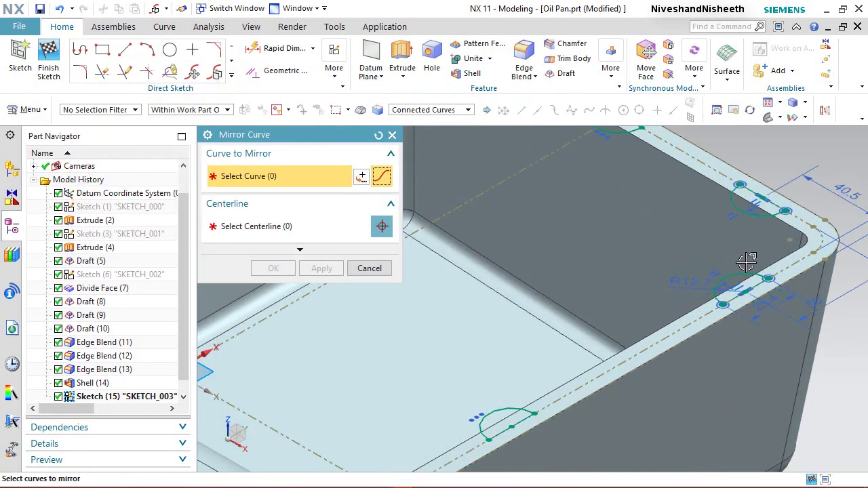
{"action": "left_click", "coordinate": [500, 411]}
{"action": "scroll", "coordinate": [495, 415], "scroll_direction": "down", "scroll_amount": 3}
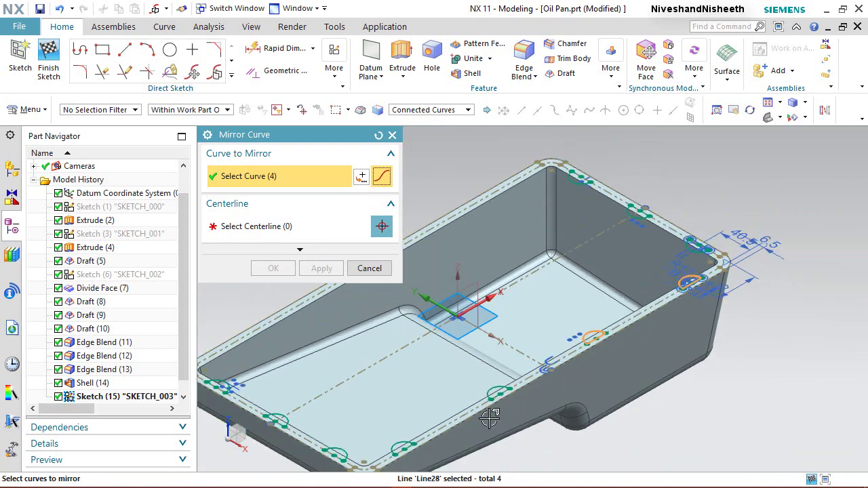
{"action": "scroll", "coordinate": [490, 418], "scroll_direction": "up", "scroll_amount": 3}
{"action": "left_click", "coordinate": [544, 366]}
{"action": "scroll", "coordinate": [515, 400], "scroll_direction": "down", "scroll_amount": 3}
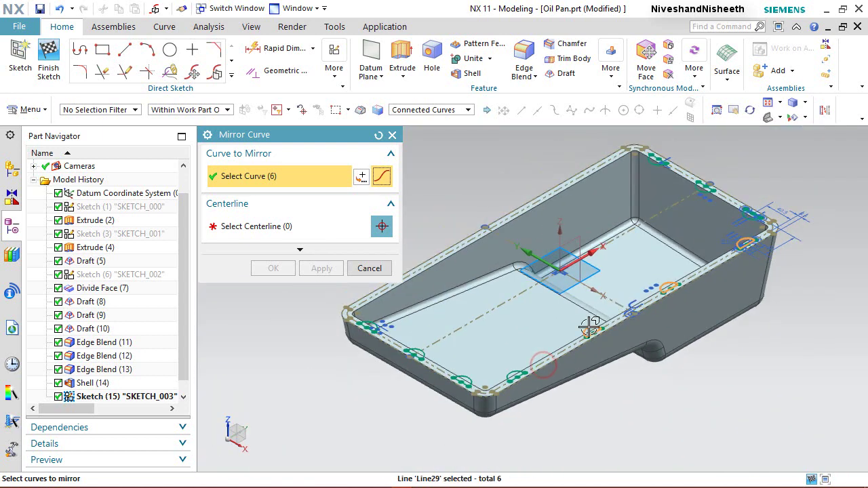
{"action": "scroll", "coordinate": [520, 402], "scroll_direction": "up", "scroll_amount": 3}
{"action": "left_click", "coordinate": [529, 382]}
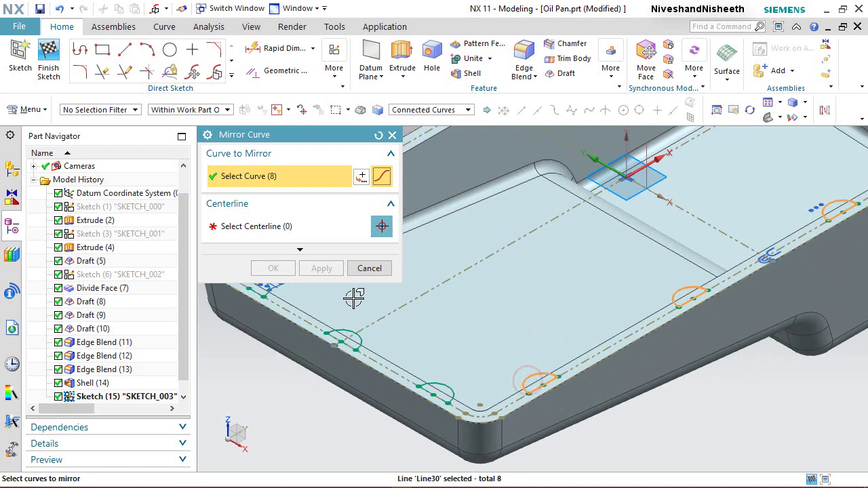
{"action": "left_click", "coordinate": [267, 228]}
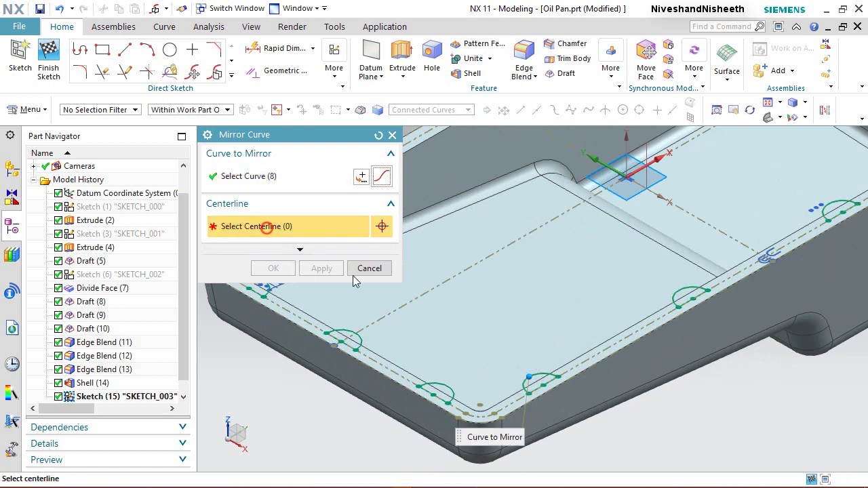
{"action": "left_click", "coordinate": [428, 296]}
{"action": "left_click", "coordinate": [271, 269]}
{"action": "scroll", "coordinate": [405, 314], "scroll_direction": "down", "scroll_amount": 4}
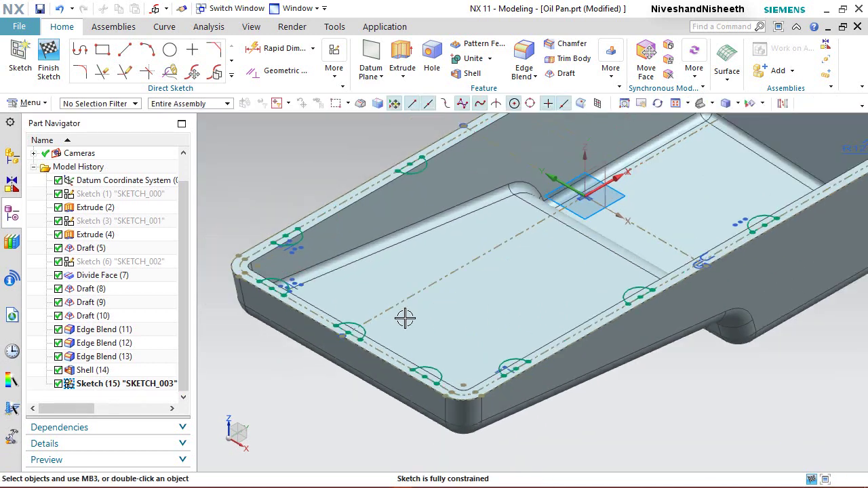
Finish the rim sketch containing the semicircular profiles.
{"action": "scroll", "coordinate": [421, 308], "scroll_direction": "up", "scroll_amount": 1}
{"action": "right_click", "coordinate": [707, 164]}
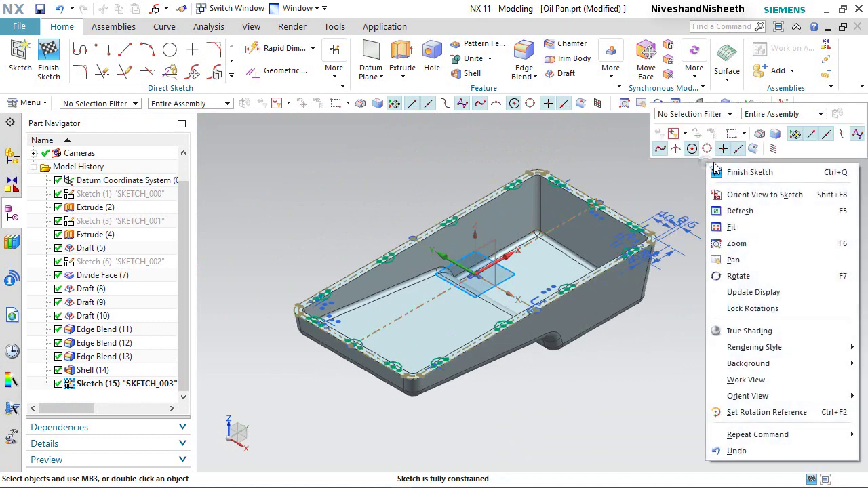
{"action": "left_click", "coordinate": [729, 172]}
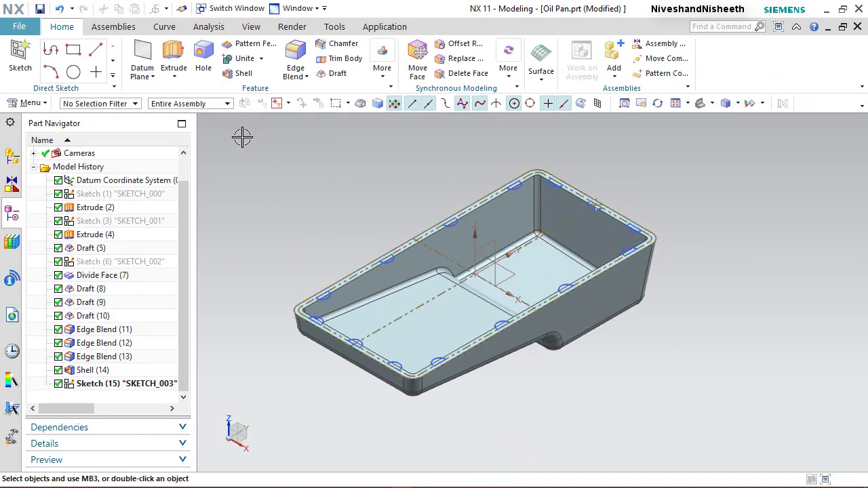
Extrude the semicircular rim profiles downward into the pan, ending at Until Next and united with the pan body.
{"action": "left_click", "coordinate": [174, 60]}
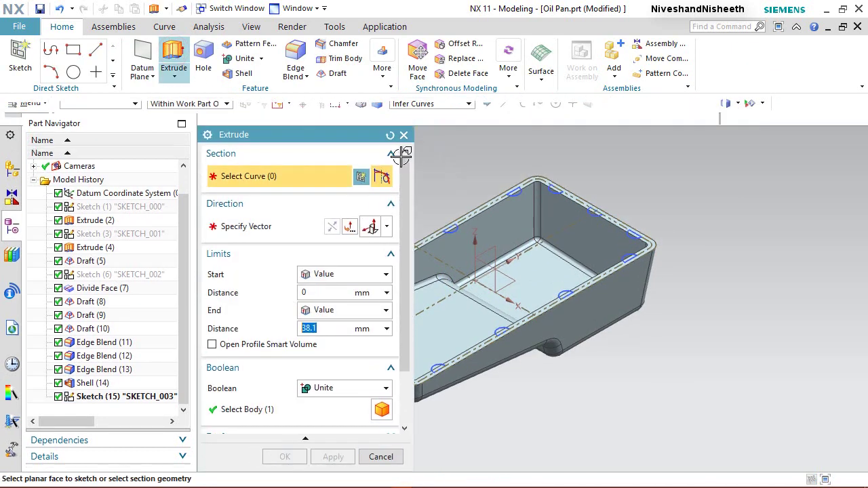
{"action": "left_click", "coordinate": [390, 136]}
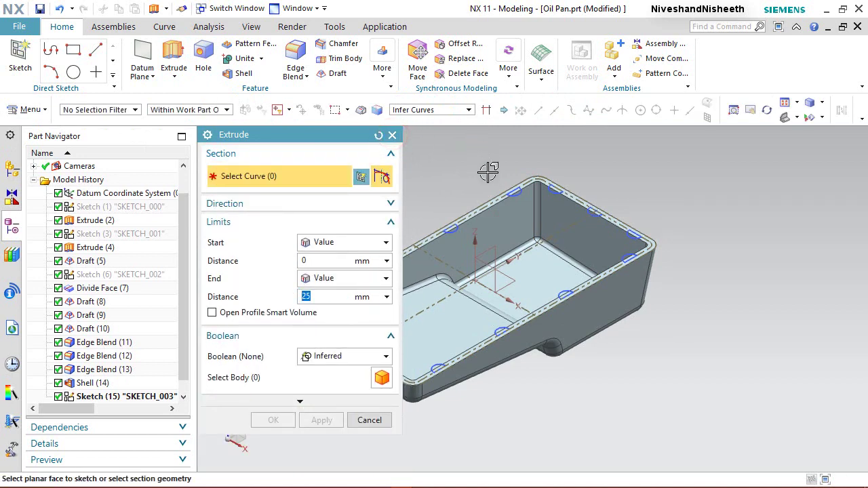
{"action": "scroll", "coordinate": [488, 173], "scroll_direction": "up", "scroll_amount": 2}
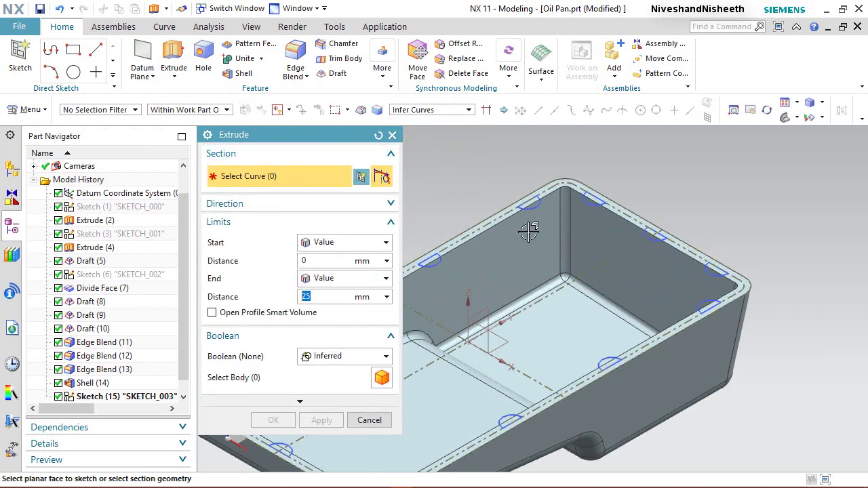
{"action": "left_click", "coordinate": [588, 202]}
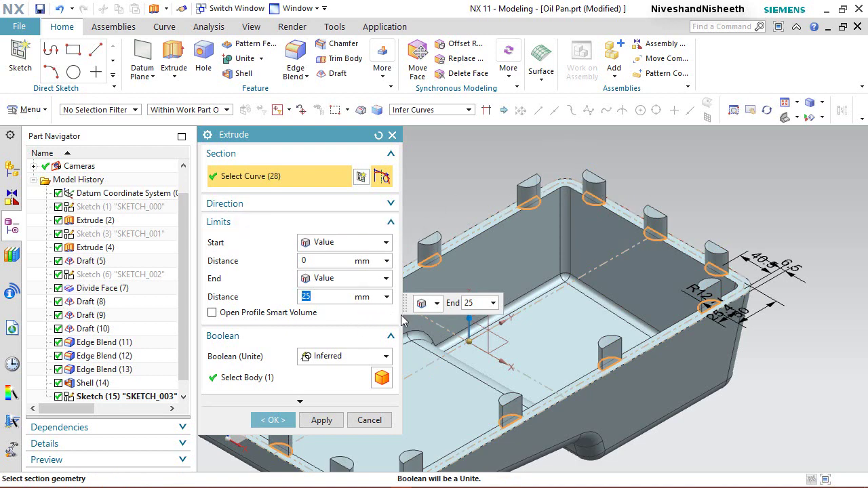
{"action": "scroll", "coordinate": [651, 283], "scroll_direction": "down", "scroll_amount": 2}
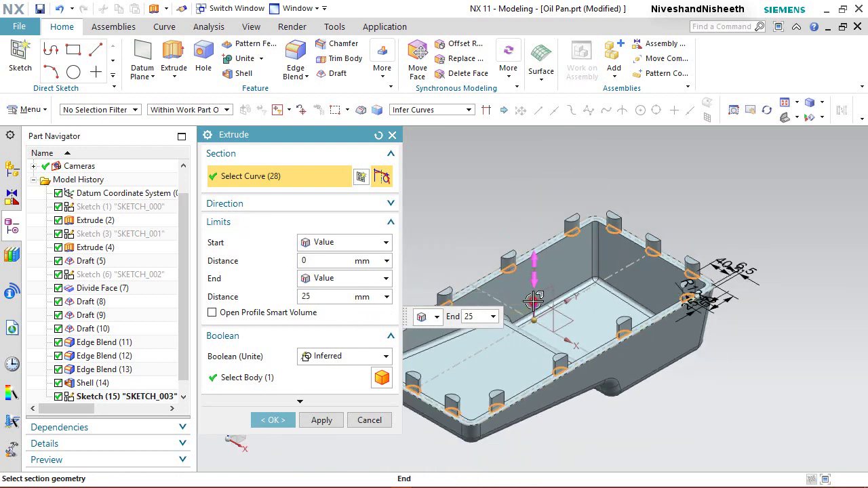
{"action": "double_click", "coordinate": [533, 301]}
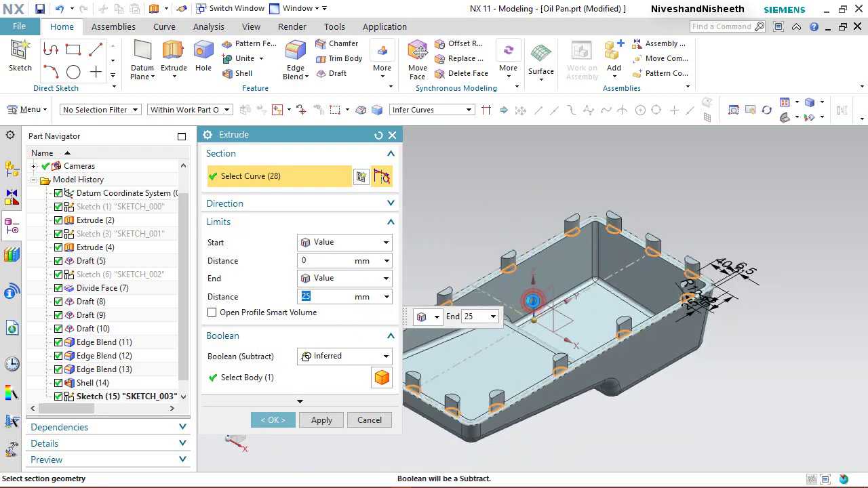
{"action": "left_click", "coordinate": [386, 280]}
{"action": "left_click", "coordinate": [364, 321]}
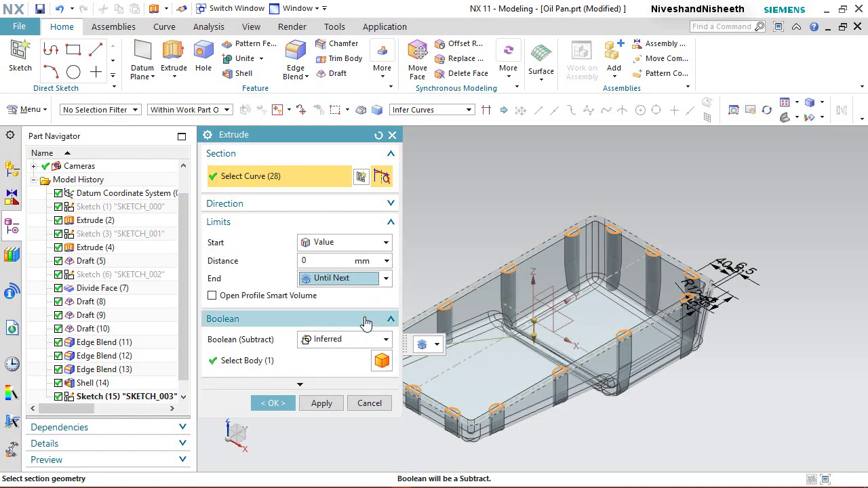
{"action": "left_click", "coordinate": [386, 339]}
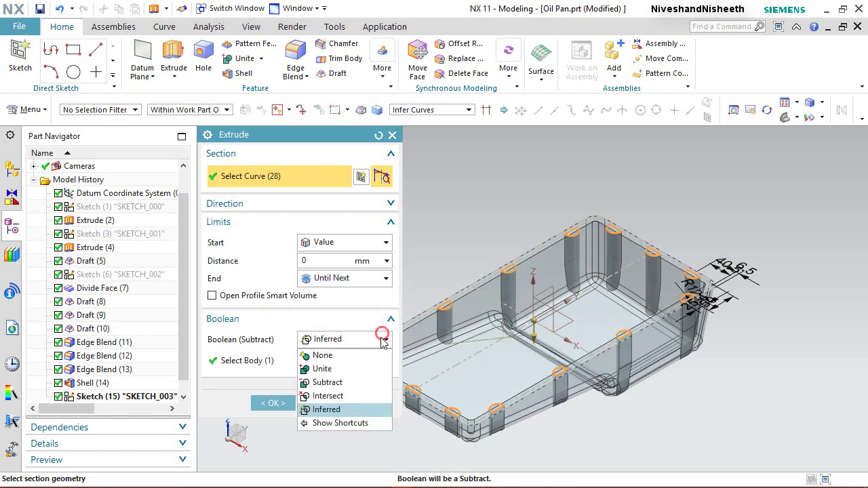
{"action": "left_click", "coordinate": [323, 369]}
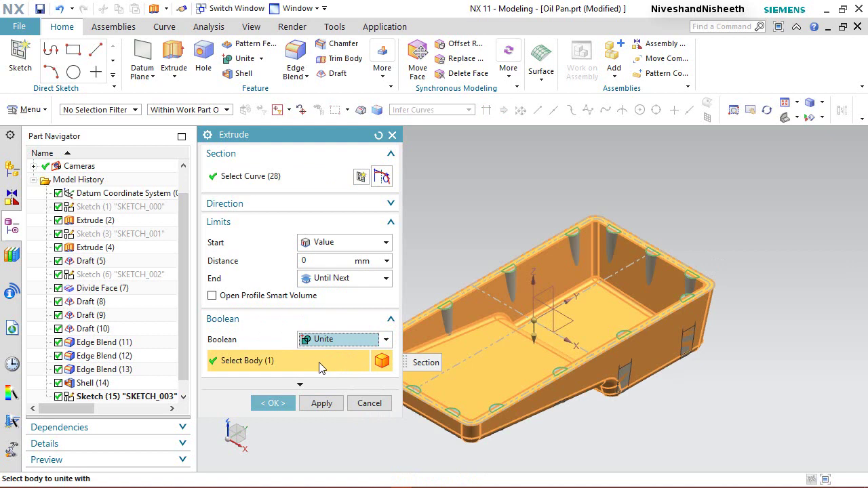
{"action": "left_click", "coordinate": [273, 403]}
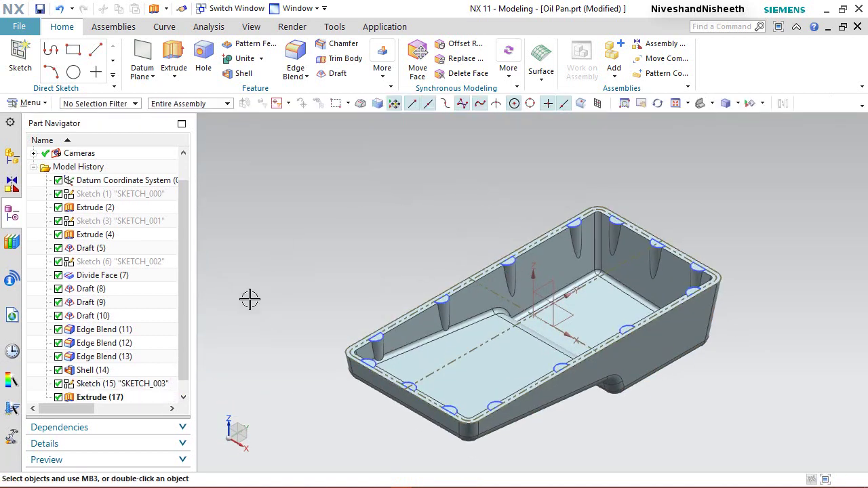
Hide the rim sketch containing the semicircular profiles, SKETCH_003.
{"action": "right_click", "coordinate": [121, 386]}
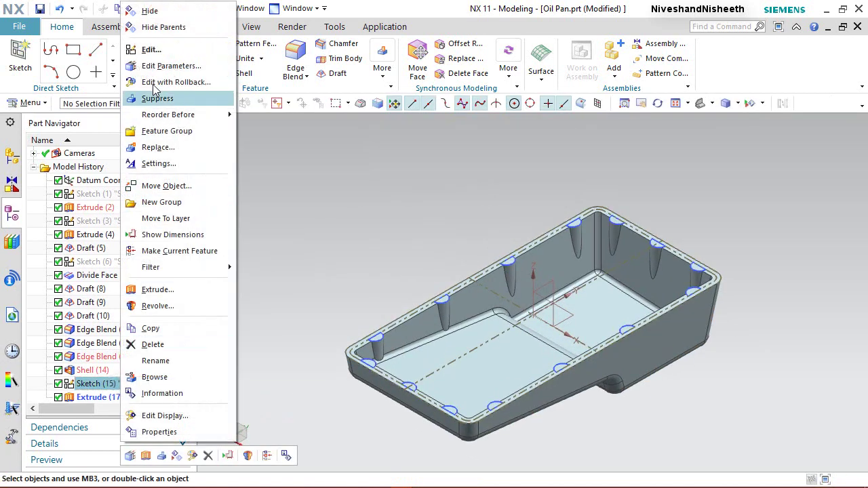
{"action": "left_click", "coordinate": [166, 10]}
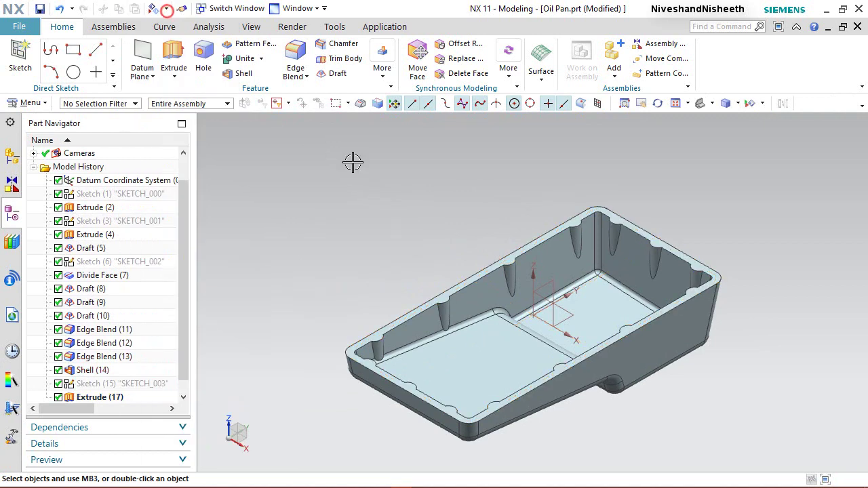
{"action": "left_click", "coordinate": [399, 181]}
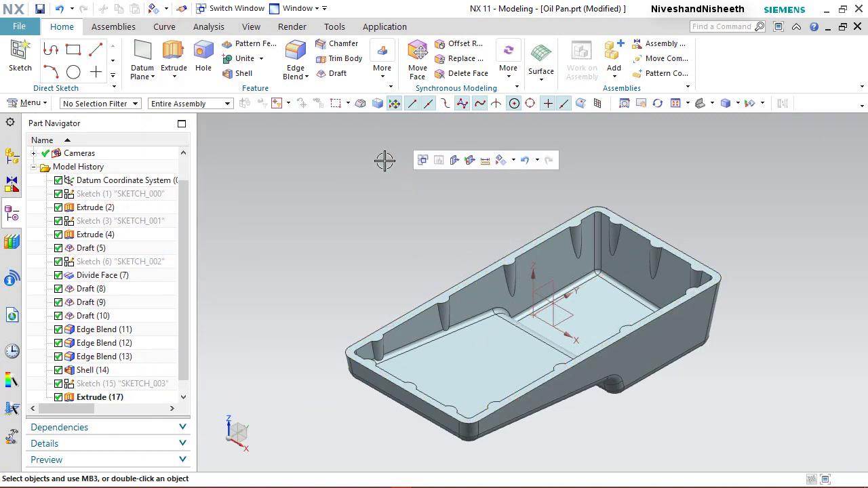
Shell the pan to 1.27 mm thickness, removing the tangent-connected outer wall and bottom faces.
{"action": "left_click", "coordinate": [238, 73]}
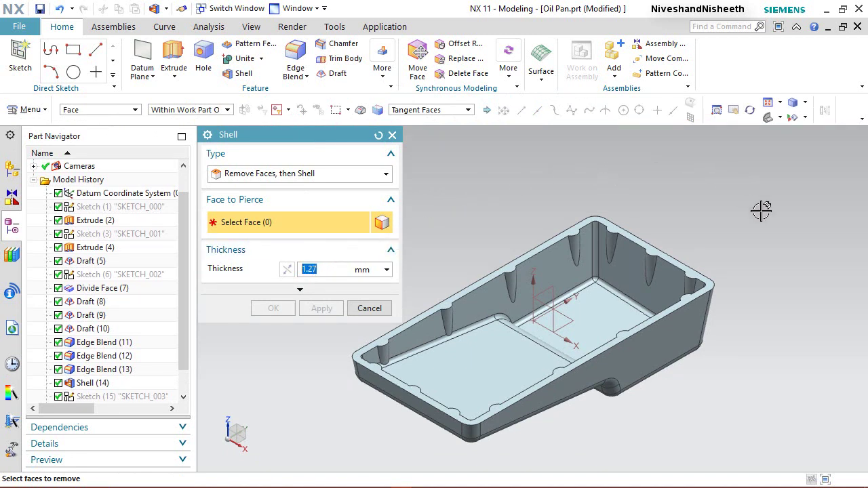
{"action": "left_click", "coordinate": [664, 354]}
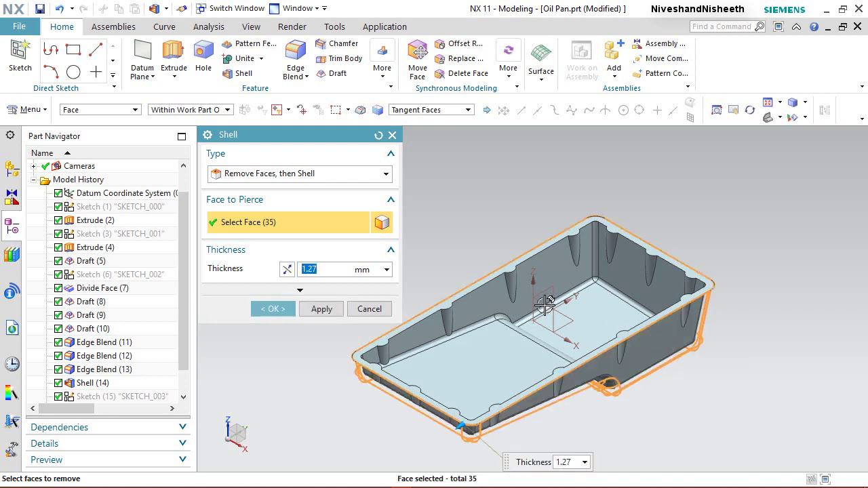
{"action": "left_click", "coordinate": [271, 308]}
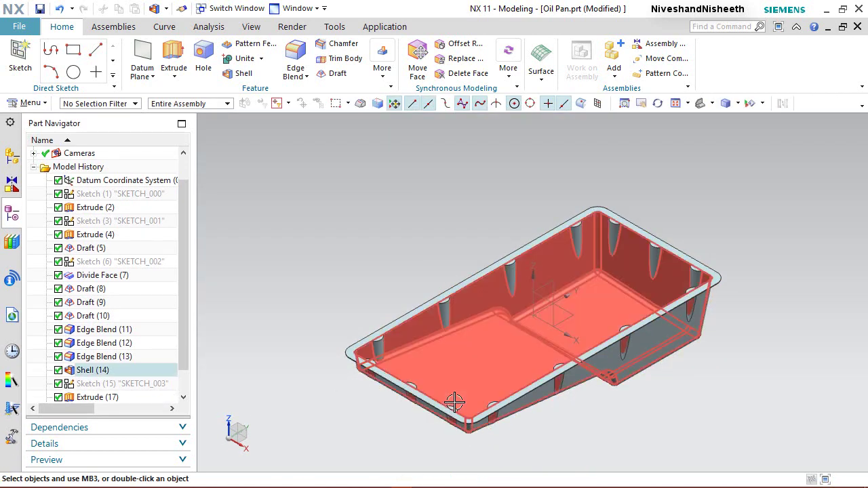
Check the shelled pan from underneath, restore the trimetric view and save the part.
{"action": "middle_click_drag", "start_coordinate": [457, 396], "coordinate": [338, 265]}
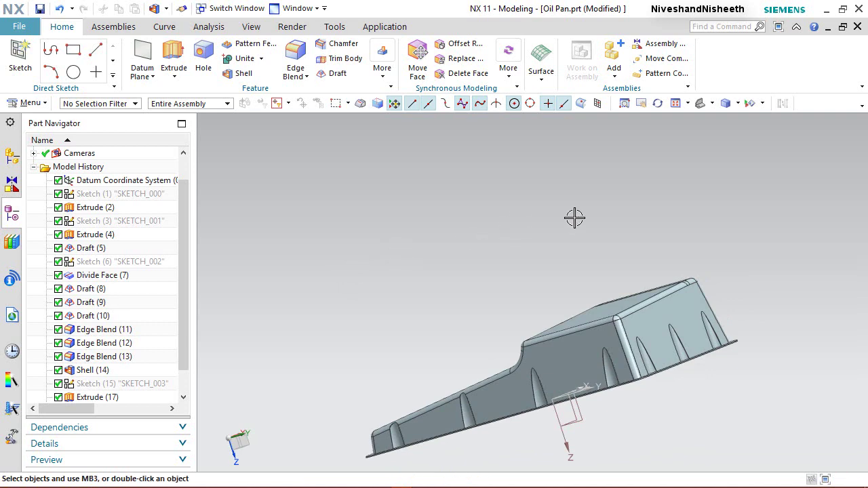
{"action": "key", "text": "Home"}
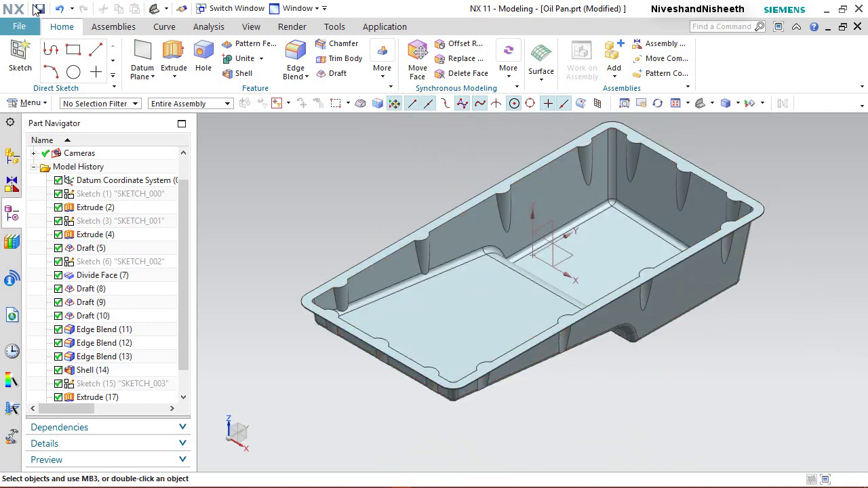
{"action": "left_click", "coordinate": [40, 9]}
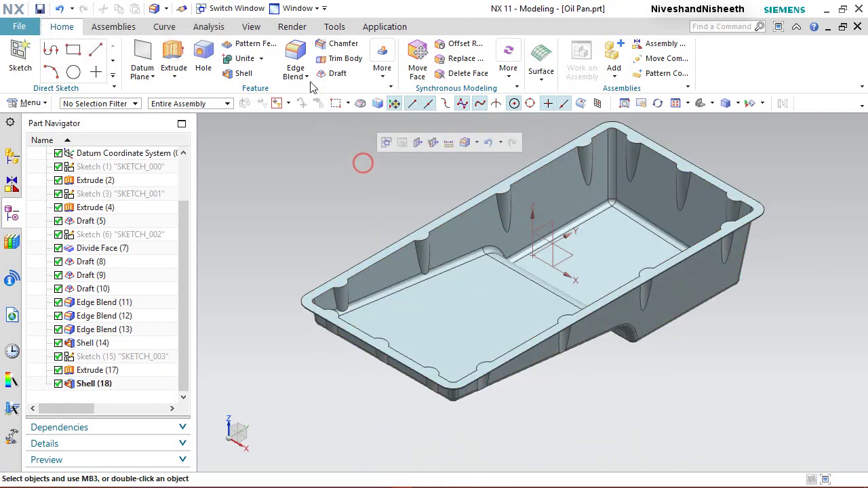
Start an edge blend using Connected Curves and select the wall edges of the two deepest bosses on the far long wall.
{"action": "left_click", "coordinate": [296, 57]}
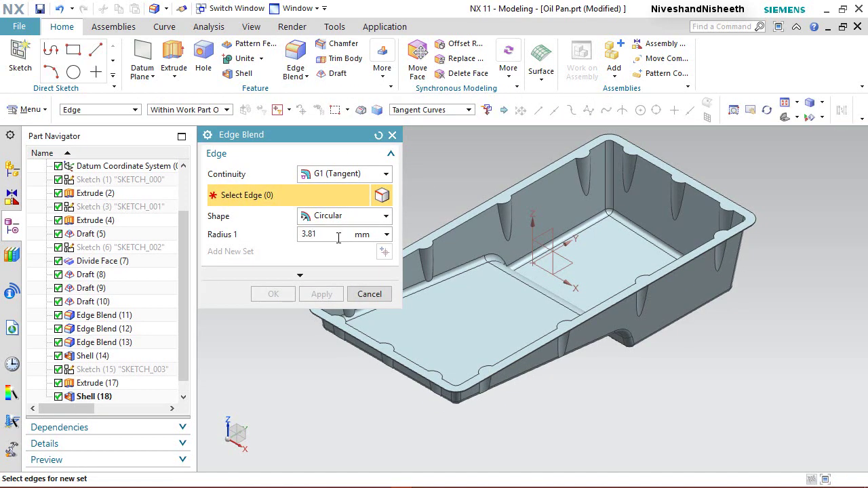
{"action": "left_click", "coordinate": [468, 110]}
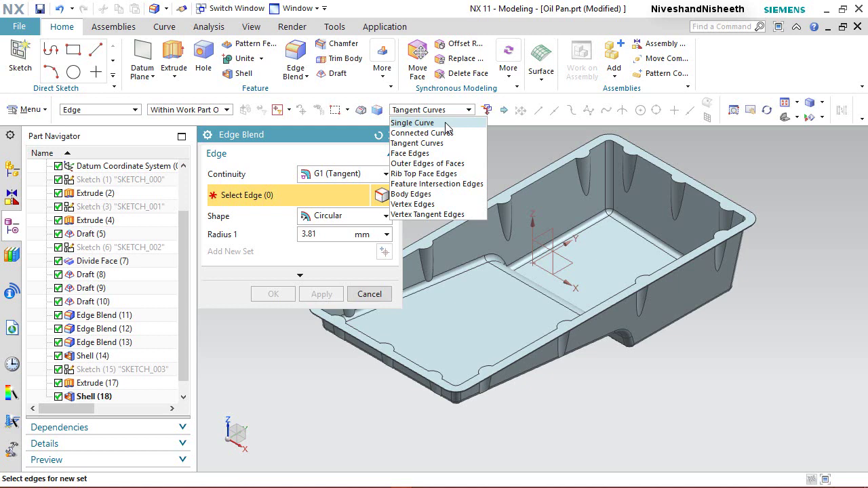
{"action": "left_click", "coordinate": [451, 134]}
{"action": "scroll", "coordinate": [570, 139], "scroll_direction": "down", "scroll_amount": 5}
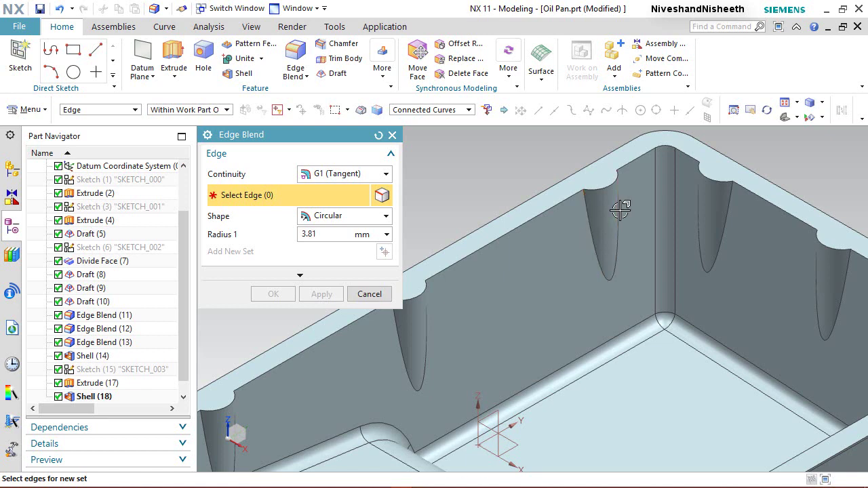
{"action": "left_click", "coordinate": [621, 222]}
{"action": "scroll", "coordinate": [621, 222], "scroll_direction": "up", "scroll_amount": 1}
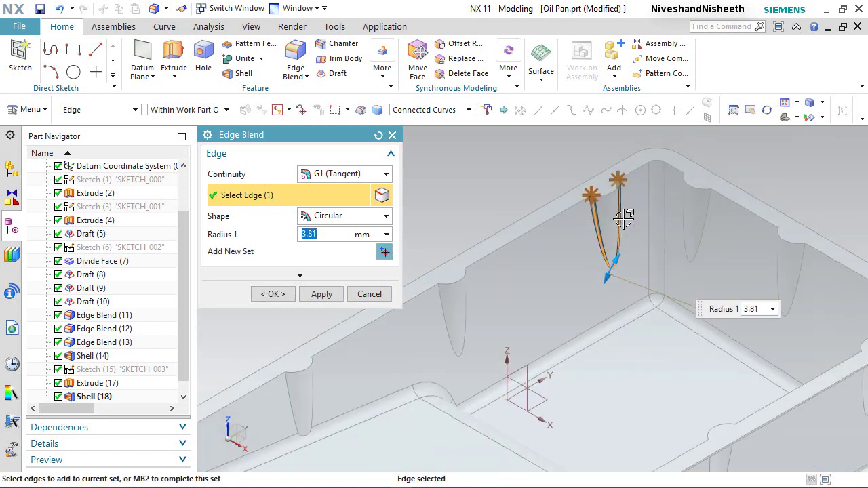
{"action": "left_click", "coordinate": [439, 312]}
{"action": "scroll", "coordinate": [439, 311], "scroll_direction": "up", "scroll_amount": 3}
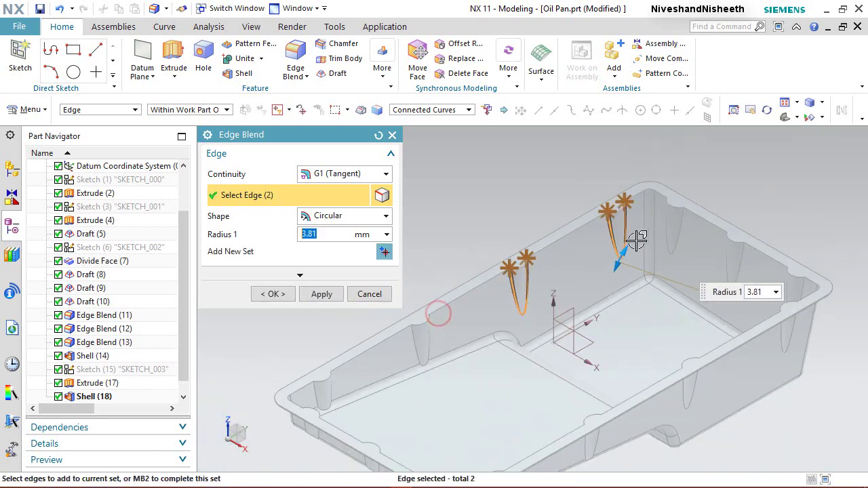
Add the side and bottom edges of the third boss on the far long wall to the edge blend.
{"action": "scroll", "coordinate": [449, 306], "scroll_direction": "down", "scroll_amount": 3}
{"action": "left_click", "coordinate": [454, 294]}
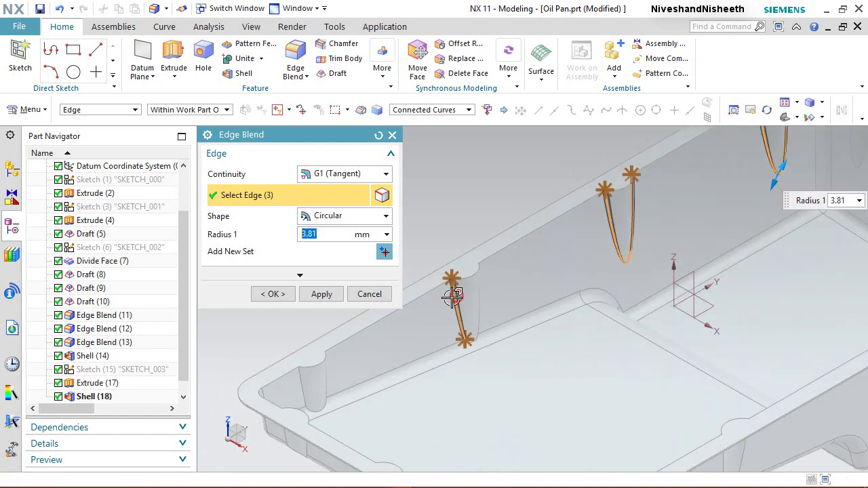
{"action": "scroll", "coordinate": [468, 345], "scroll_direction": "down", "scroll_amount": 3}
{"action": "scroll", "coordinate": [475, 350], "scroll_direction": "down", "scroll_amount": 2}
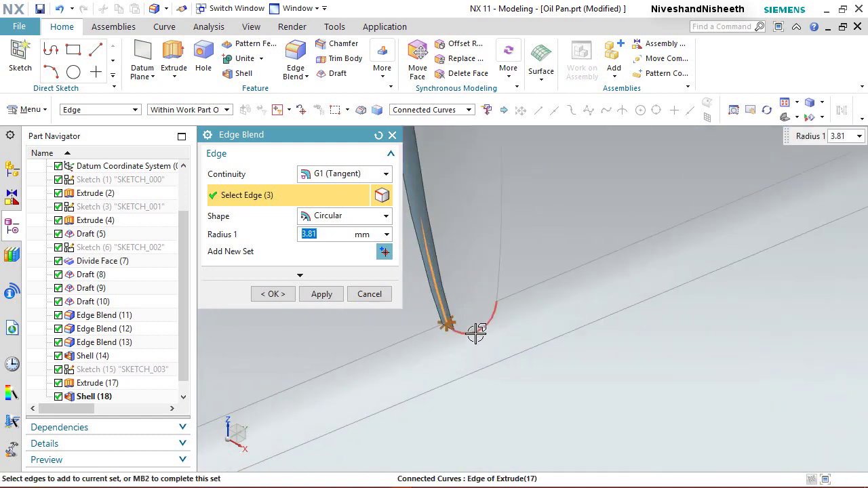
{"action": "left_click", "coordinate": [476, 332]}
{"action": "left_click", "coordinate": [504, 250]}
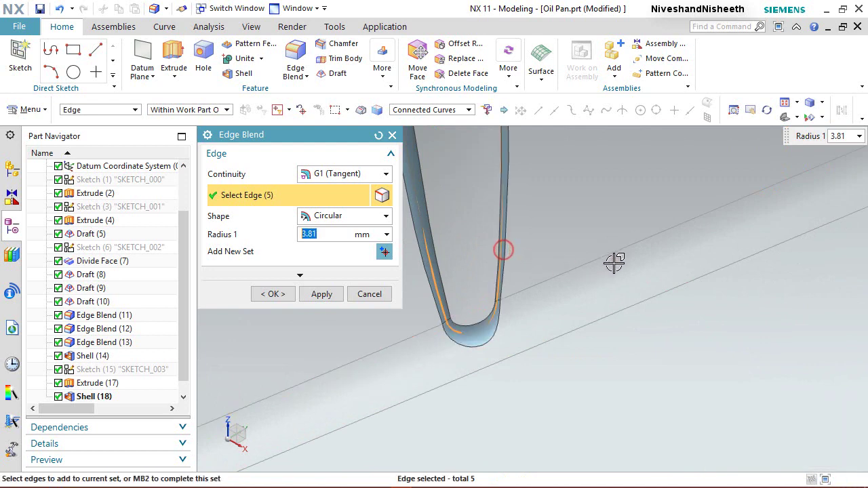
Add the side and bottom edges of the boss at the shallow end of the far long wall to the blend.
{"action": "scroll", "coordinate": [612, 258], "scroll_direction": "down", "scroll_amount": 5}
{"action": "scroll", "coordinate": [447, 312], "scroll_direction": "up", "scroll_amount": 5}
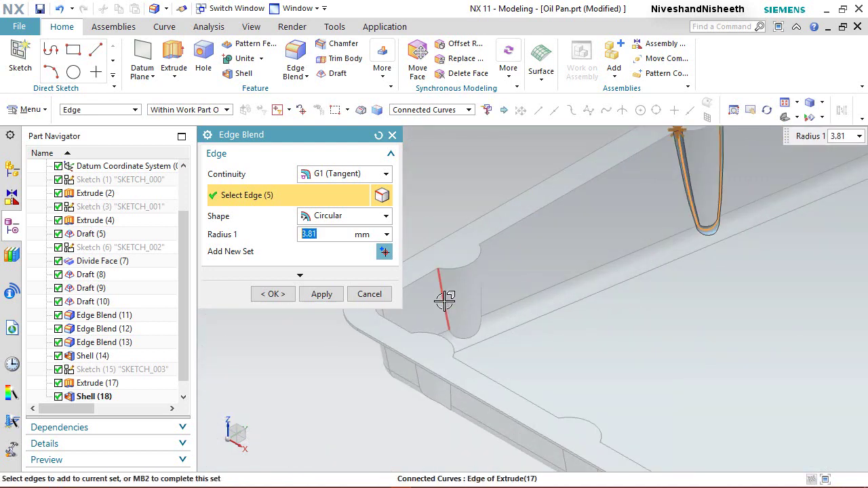
{"action": "left_click", "coordinate": [445, 304]}
{"action": "scroll", "coordinate": [455, 326], "scroll_direction": "up", "scroll_amount": 2}
{"action": "left_click", "coordinate": [462, 348]}
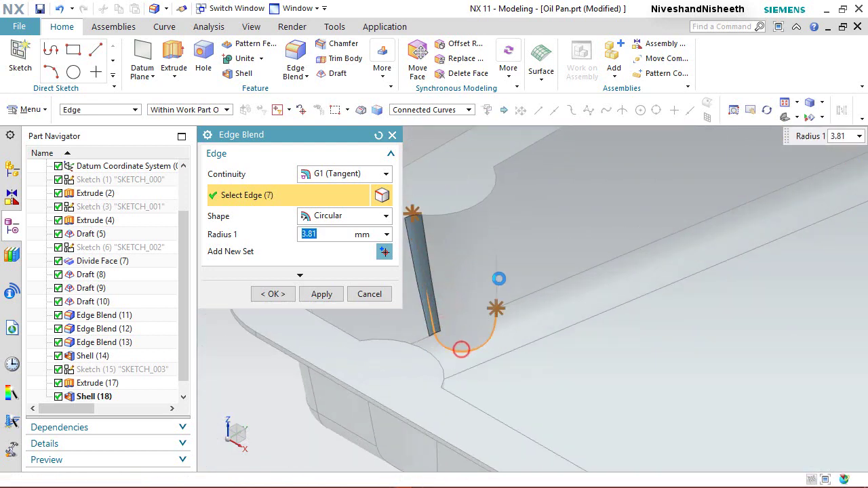